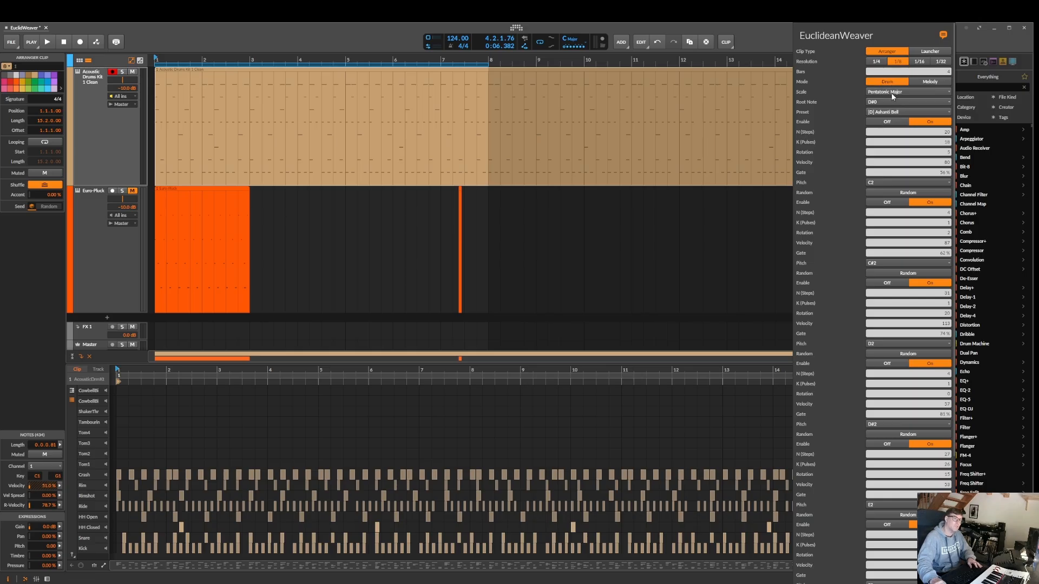
Review the EuclideanWeaver settings, from clip type, mode and preset through every rhythm layer to the generate commands
{"action": "scroll", "coordinate": [883, 213], "scroll_direction": "down", "scroll_amount": 5}
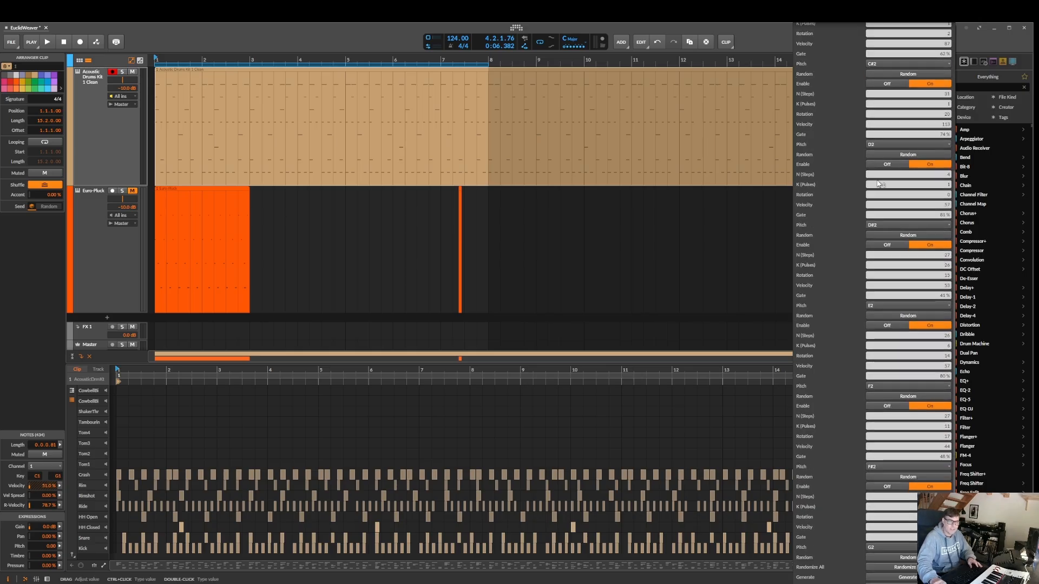
{"action": "scroll", "coordinate": [881, 184], "scroll_direction": "up", "scroll_amount": 6}
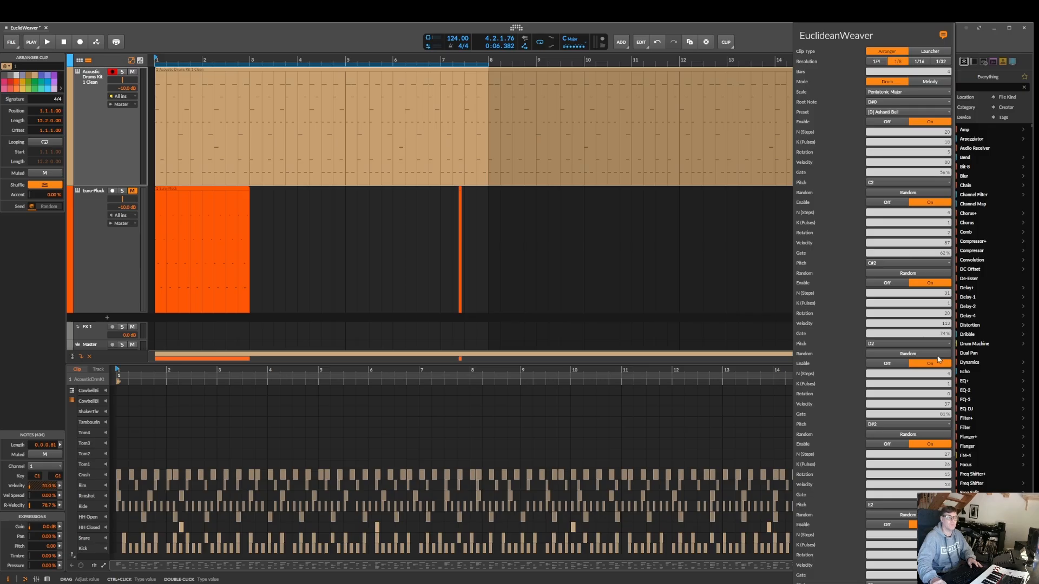
{"action": "scroll", "coordinate": [907, 254], "scroll_direction": "down", "scroll_amount": 5}
{"action": "scroll", "coordinate": [886, 143], "scroll_direction": "up", "scroll_amount": 5}
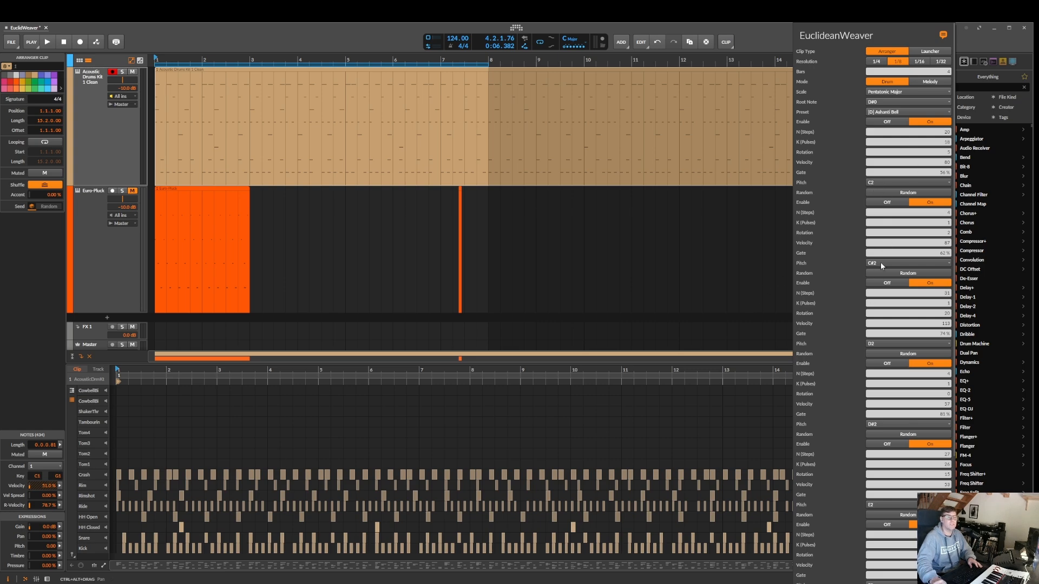
{"action": "scroll", "coordinate": [882, 431], "scroll_direction": "down", "scroll_amount": 3}
{"action": "scroll", "coordinate": [883, 432], "scroll_direction": "down", "scroll_amount": 2}
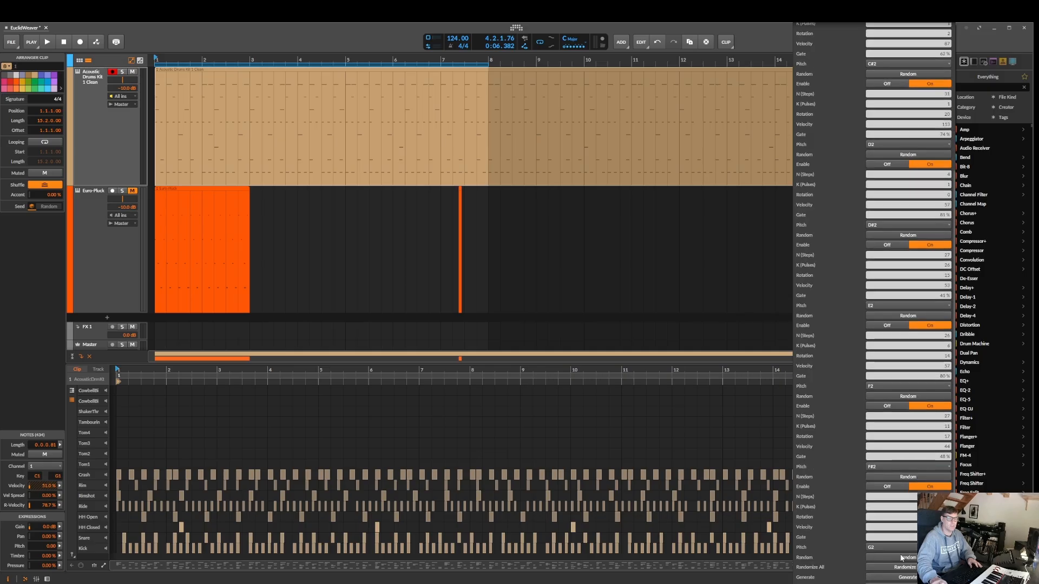
{"action": "scroll", "coordinate": [883, 432], "scroll_direction": "up", "scroll_amount": 1}
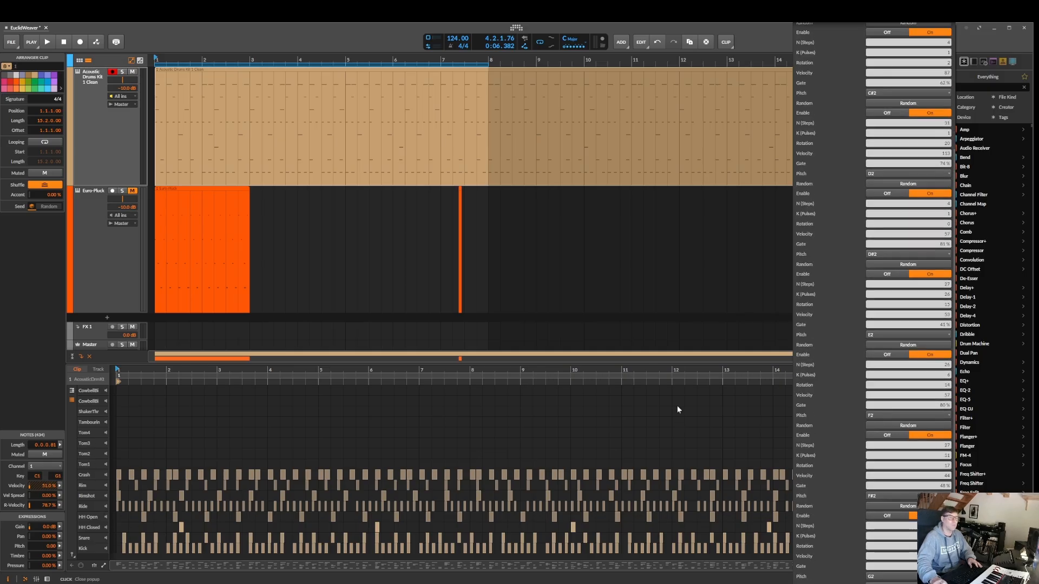
{"action": "scroll", "coordinate": [820, 170], "scroll_direction": "up", "scroll_amount": 4}
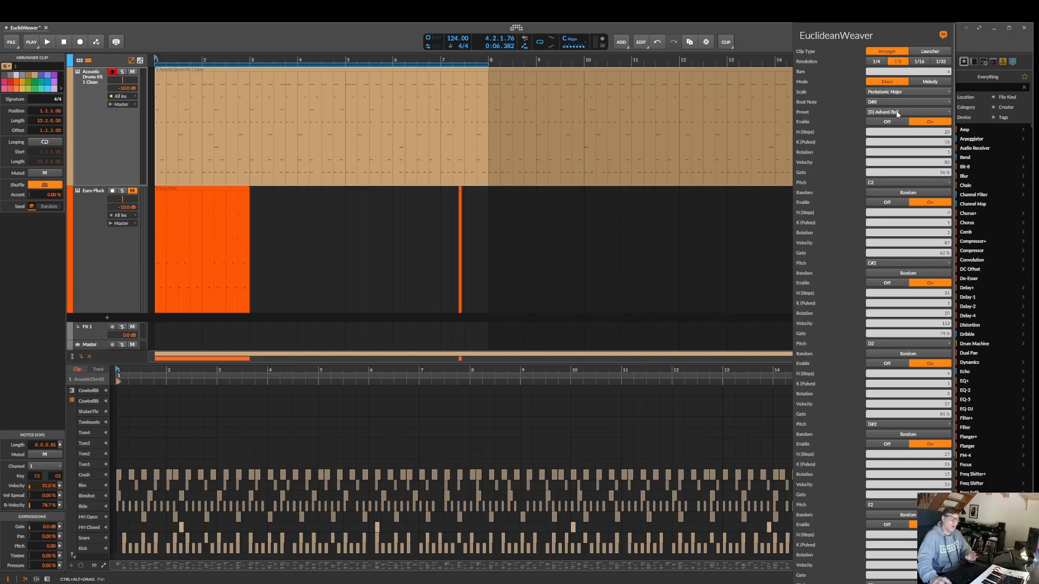
Switch the EuclideanWeaver mode to Melody and look through the layer settings
{"action": "left_click", "coordinate": [923, 82]}
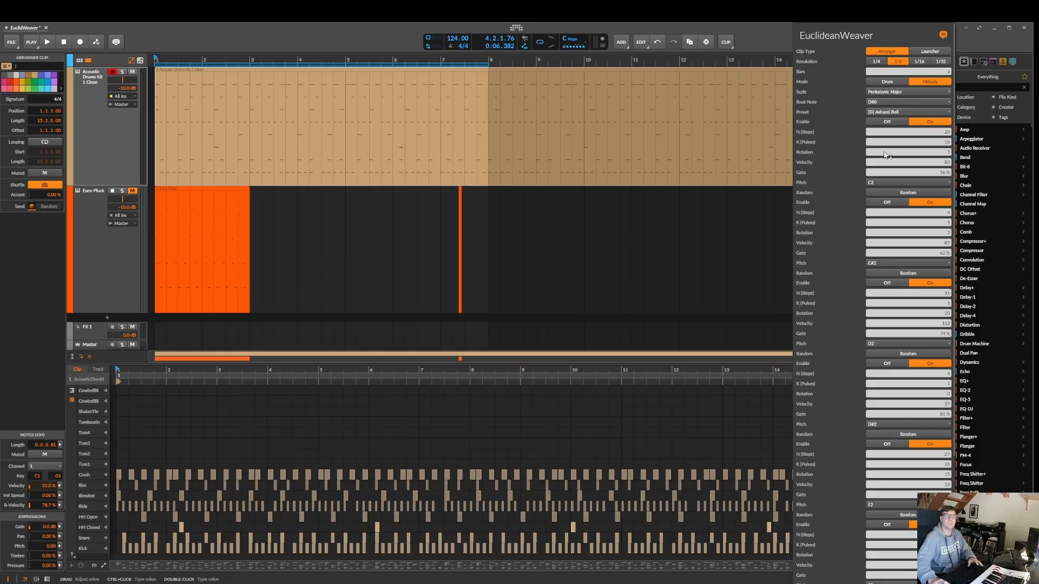
{"action": "scroll", "coordinate": [885, 155], "scroll_direction": "down", "scroll_amount": 5}
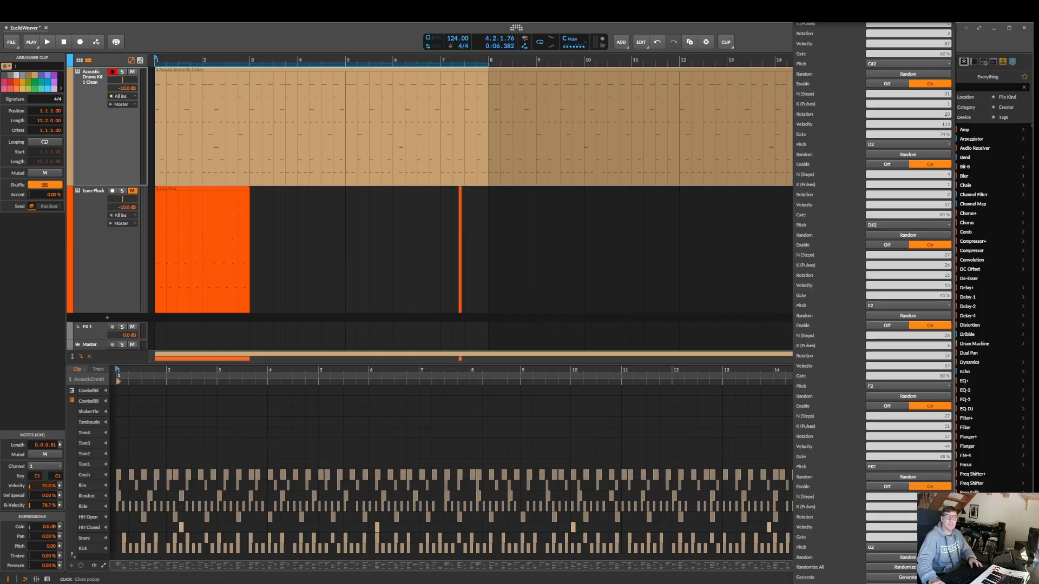
{"action": "scroll", "coordinate": [833, 112], "scroll_direction": "up", "scroll_amount": 5}
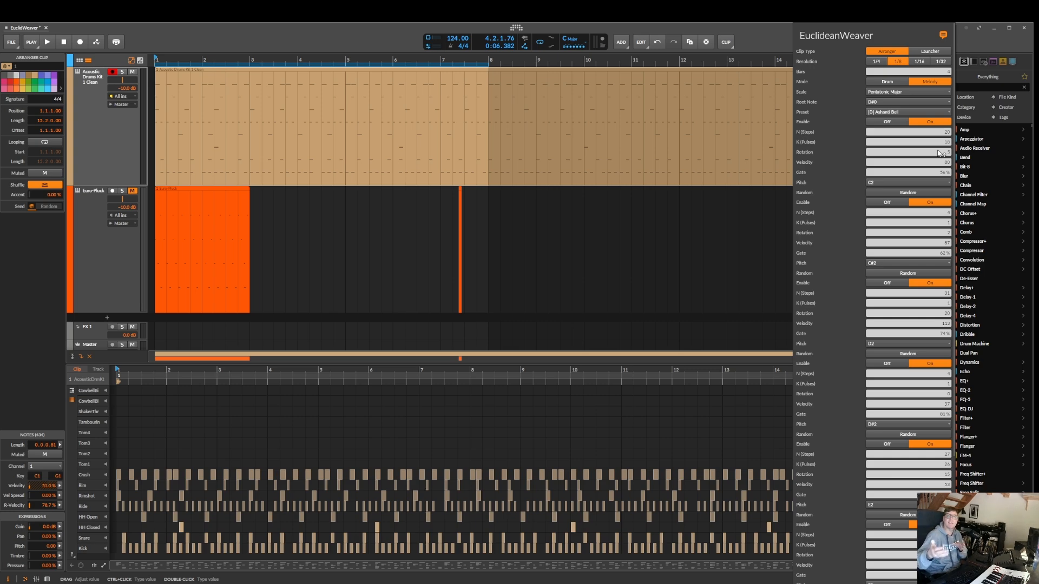
{"action": "scroll", "coordinate": [938, 153], "scroll_direction": "down", "scroll_amount": 4}
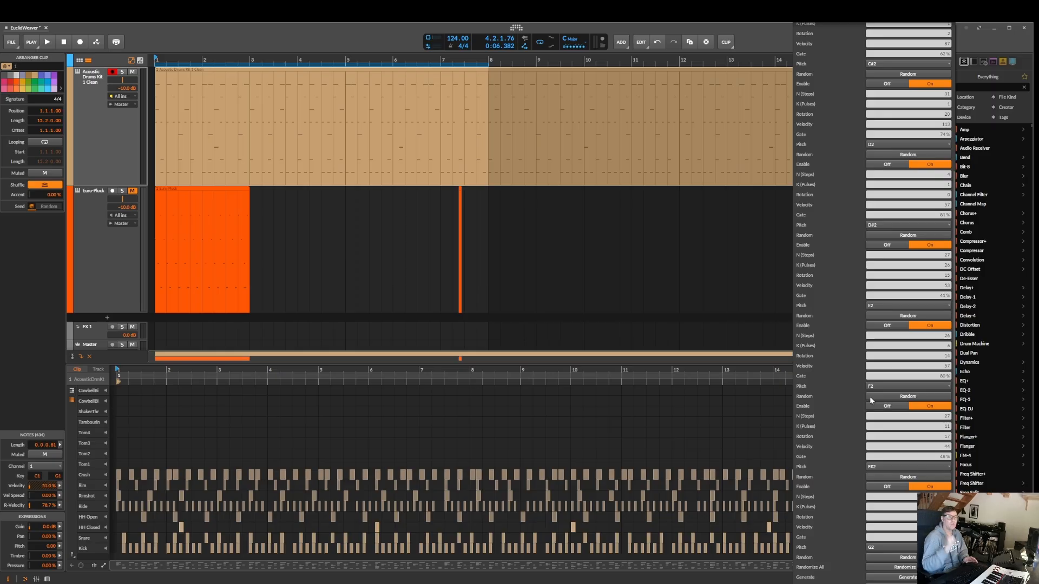
{"action": "scroll", "coordinate": [869, 396], "scroll_direction": "up", "scroll_amount": 5}
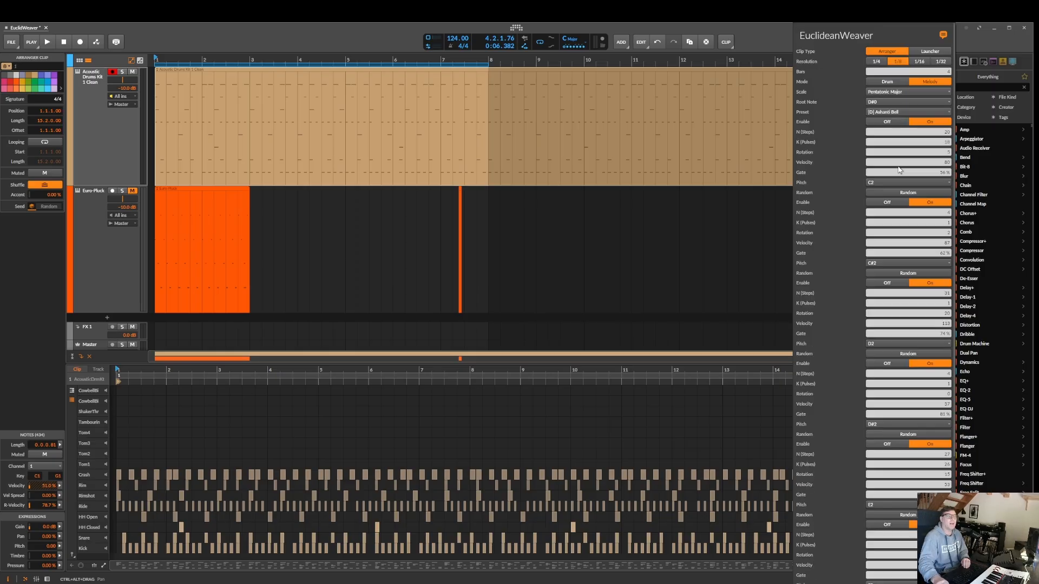
Load the [D] Cinquillo preset and clear the notes from the drum clip
{"action": "left_click", "coordinate": [898, 112]}
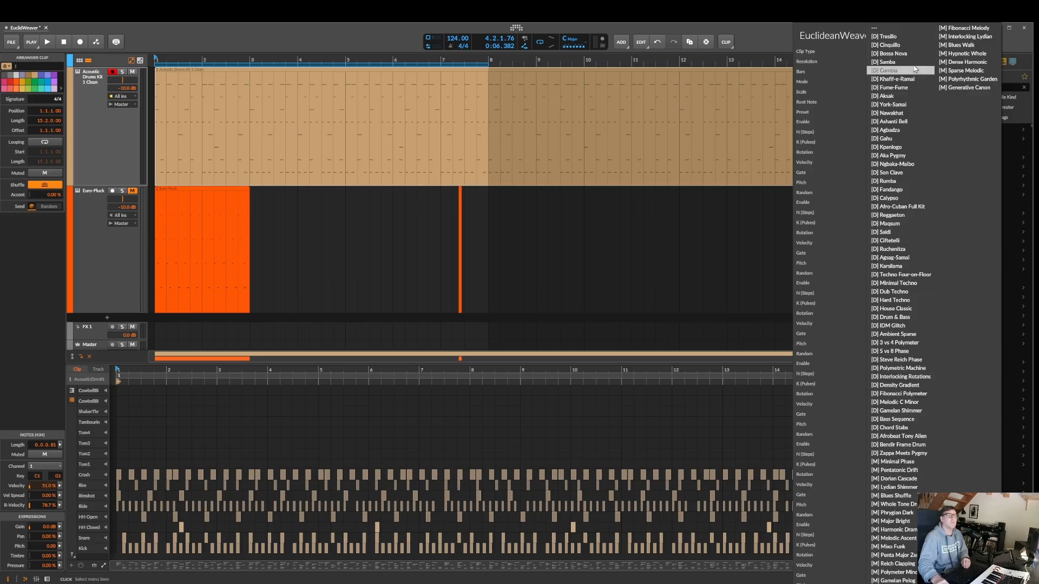
{"action": "left_click", "coordinate": [900, 45]}
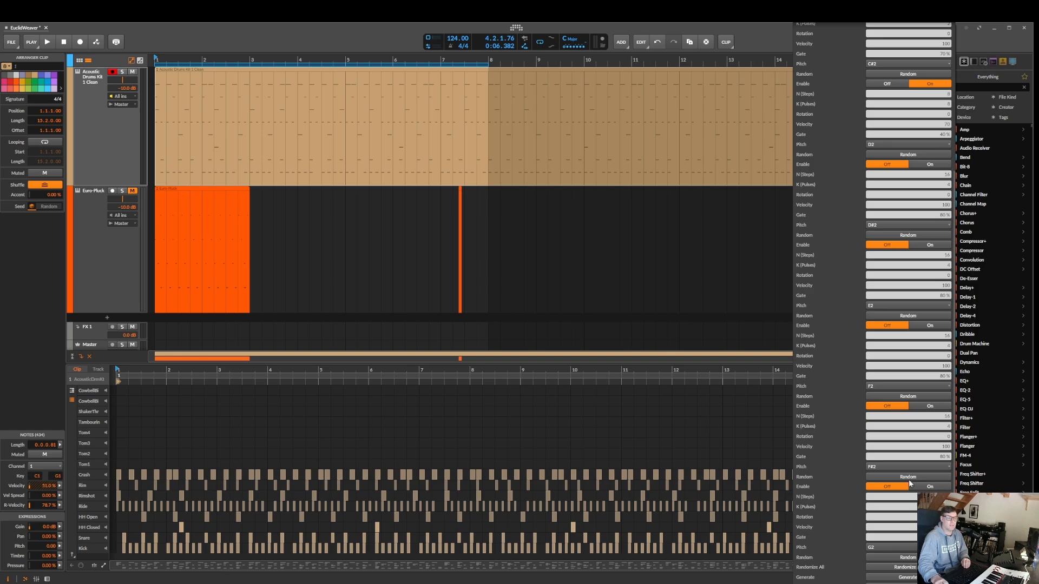
{"action": "left_click", "coordinate": [899, 583]}
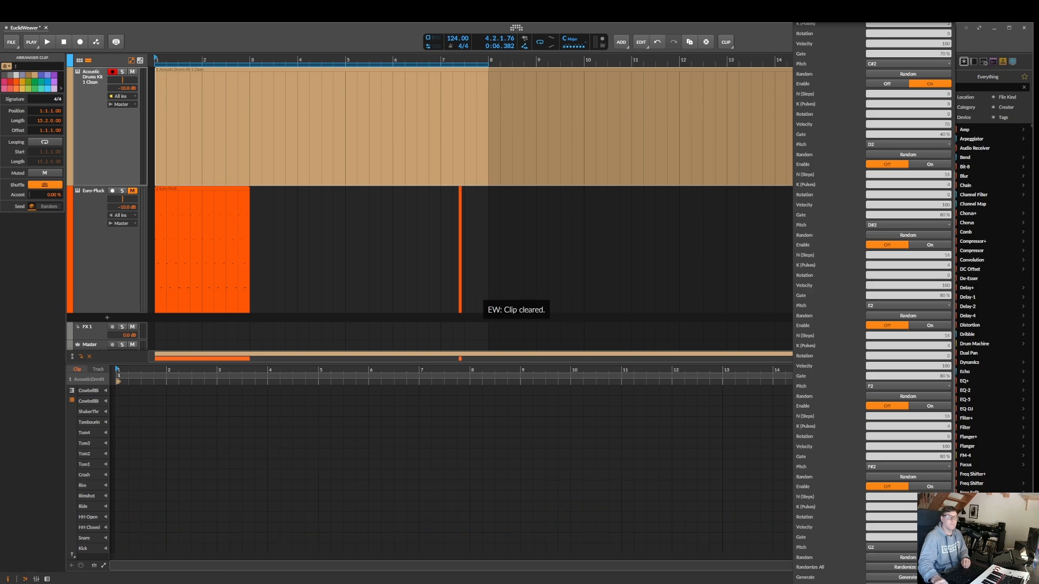
{"action": "scroll", "coordinate": [934, 379], "scroll_direction": "up", "scroll_amount": 5}
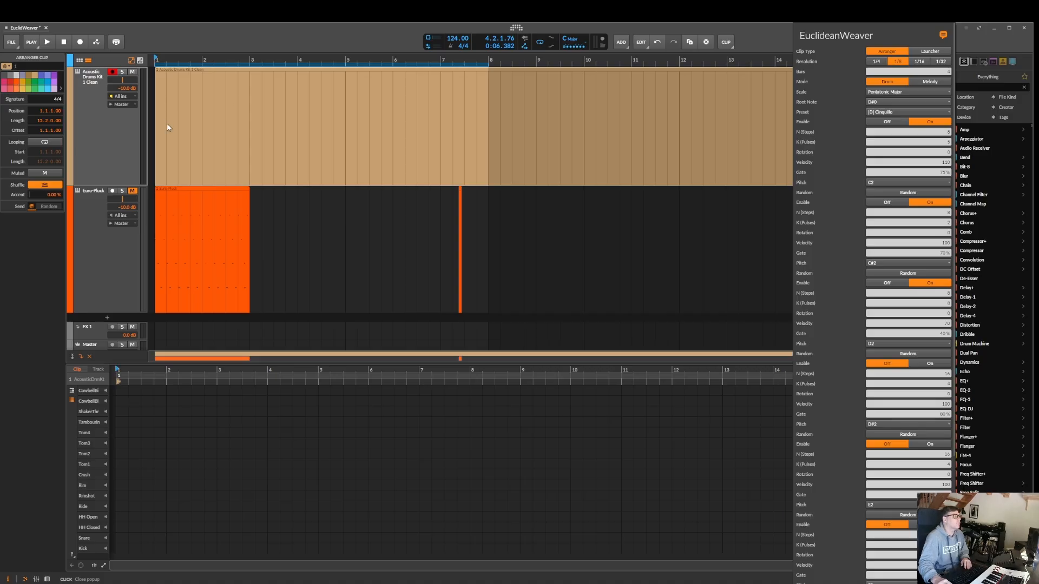
Select the Acoustic Drums Kit 1 Clean track, load the [D] Tresillo preset and generate its pattern
{"action": "double_click", "coordinate": [110, 114]}
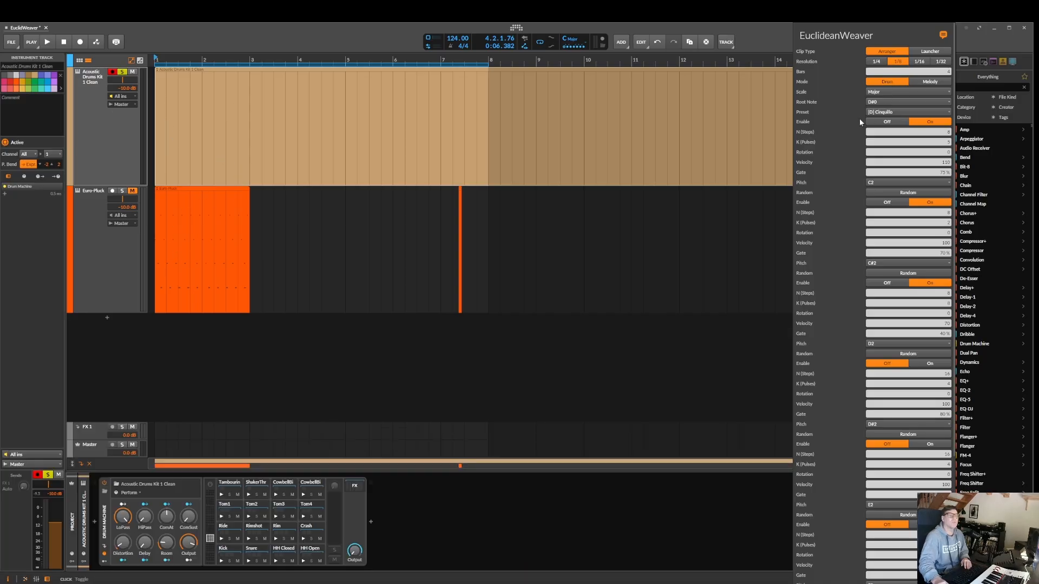
{"action": "left_click", "coordinate": [884, 113]}
{"action": "left_click", "coordinate": [887, 104]}
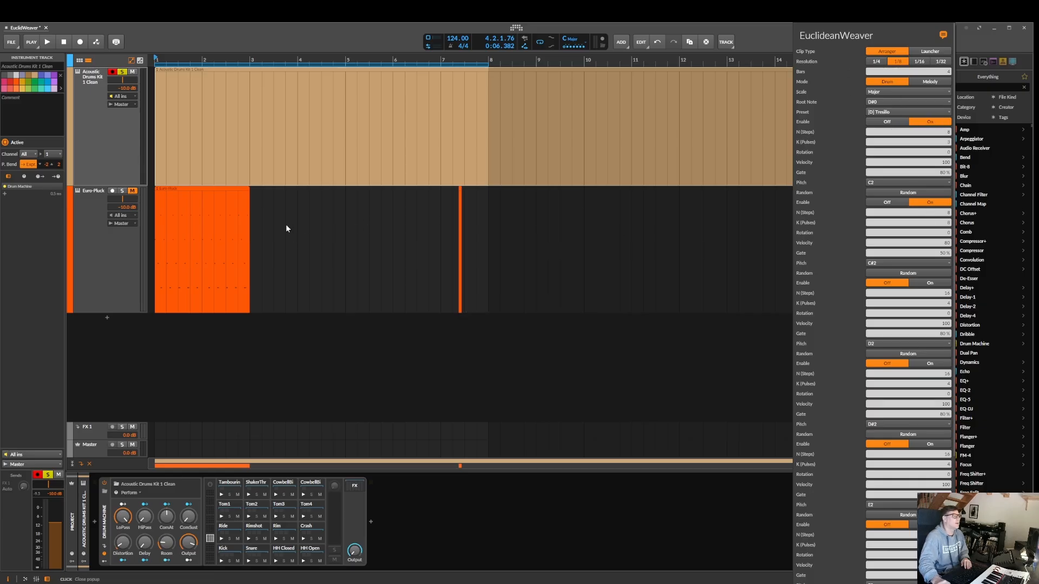
{"action": "scroll", "coordinate": [913, 342], "scroll_direction": "down", "scroll_amount": 5}
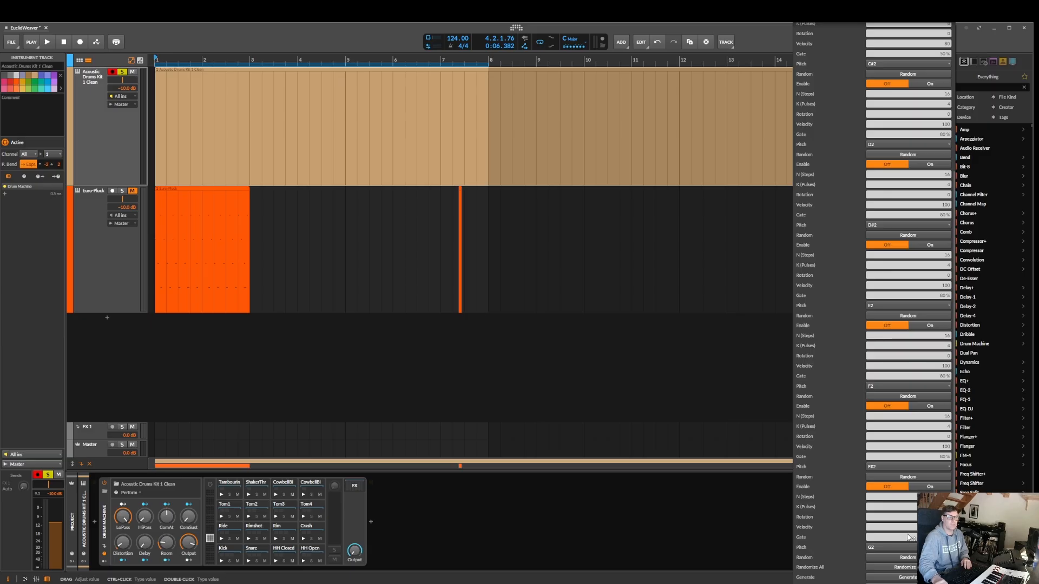
{"action": "left_click", "coordinate": [914, 578]}
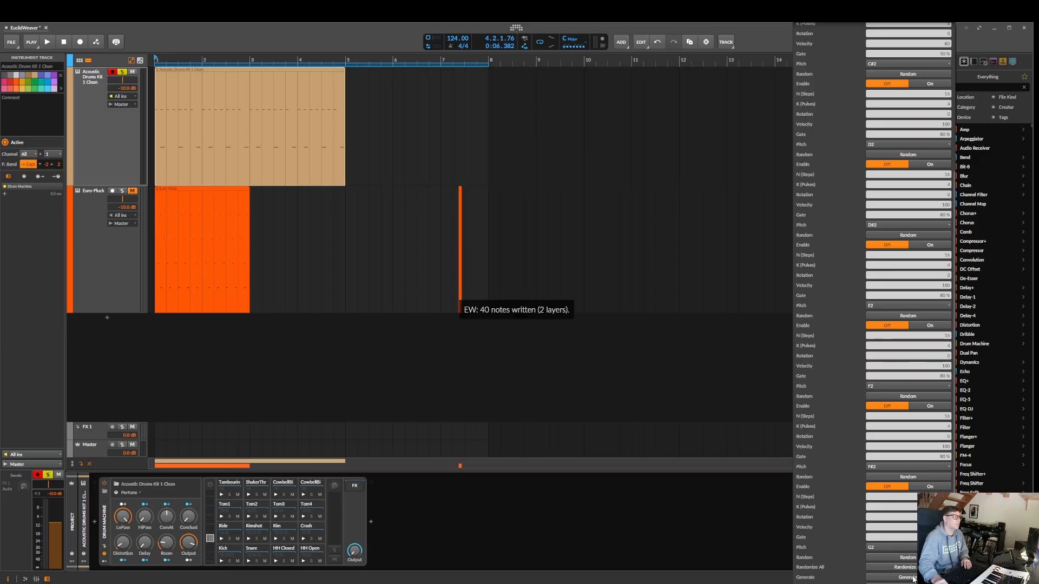
Open the generated drum clip in the note editor and audition it
{"action": "double_click", "coordinate": [207, 105]}
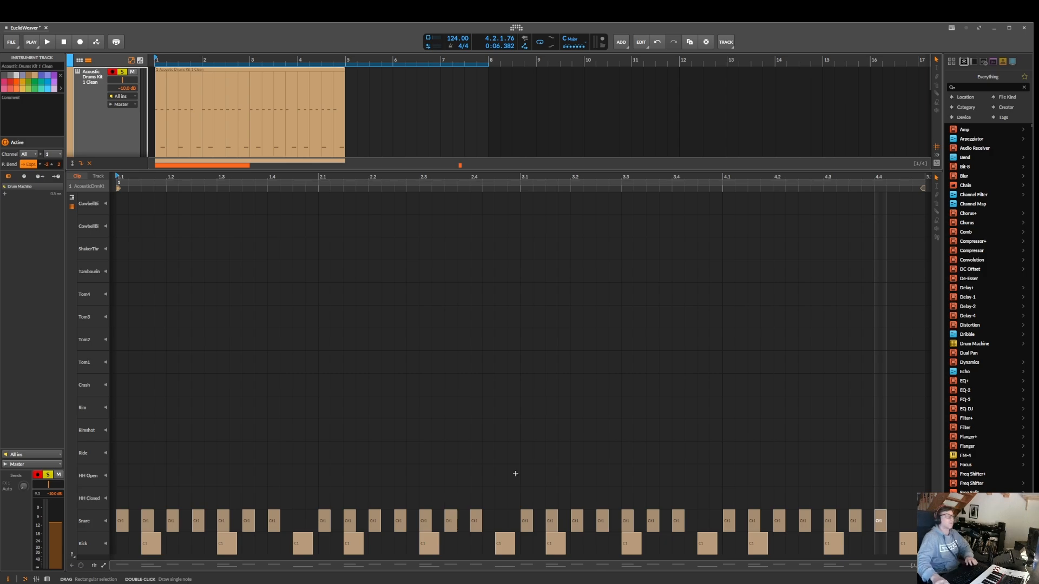
{"action": "left_click", "coordinate": [49, 42]}
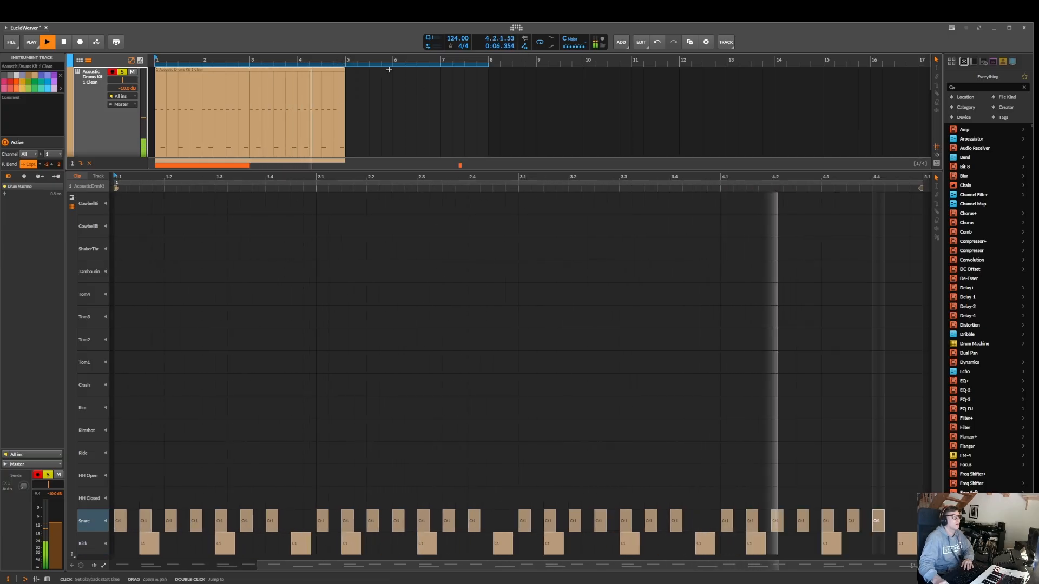
{"action": "key", "text": "space"}
Shorten the arranger loop region to 4 bars over the drum clip and give the arranger area more height
{"action": "left_click", "coordinate": [304, 63]}
{"action": "left_click", "coordinate": [304, 63], "text": "shift"}
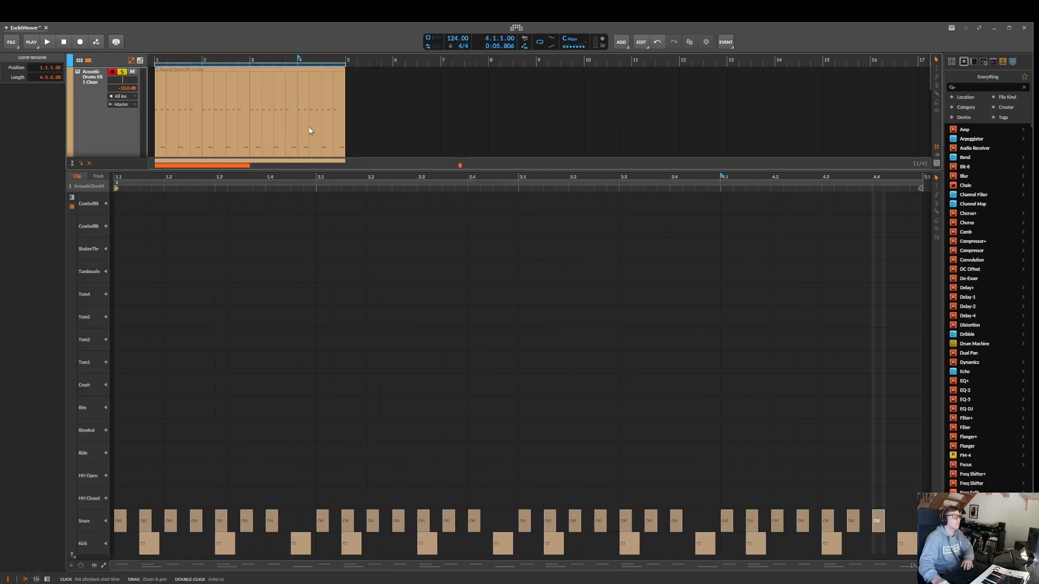
{"action": "left_click_drag", "start_coordinate": [299, 171], "coordinate": [297, 216]}
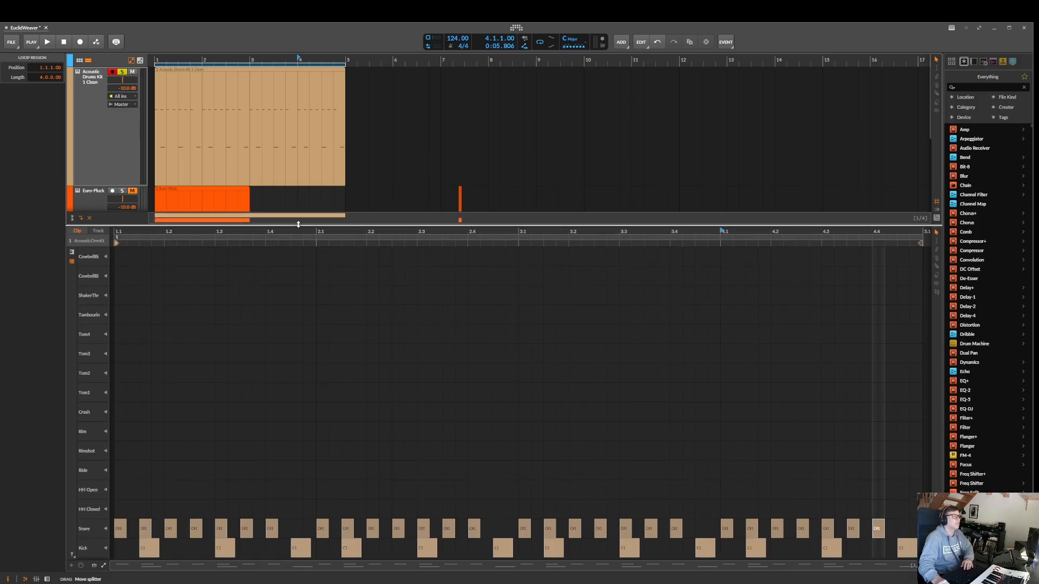
Listen to the looped drum pattern, then stop playback
{"action": "key", "text": "space"}
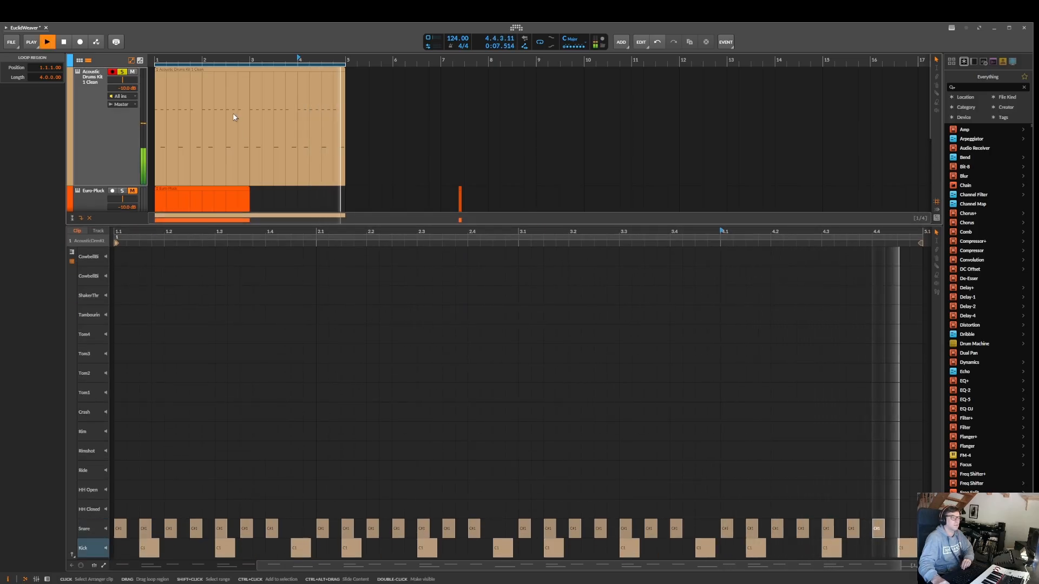
{"action": "scroll", "coordinate": [232, 116], "scroll_direction": "down", "scroll_amount": 5}
{"action": "scroll", "coordinate": [230, 114], "scroll_direction": "up", "scroll_amount": 4}
{"action": "scroll", "coordinate": [229, 112], "scroll_direction": "up", "scroll_amount": 2}
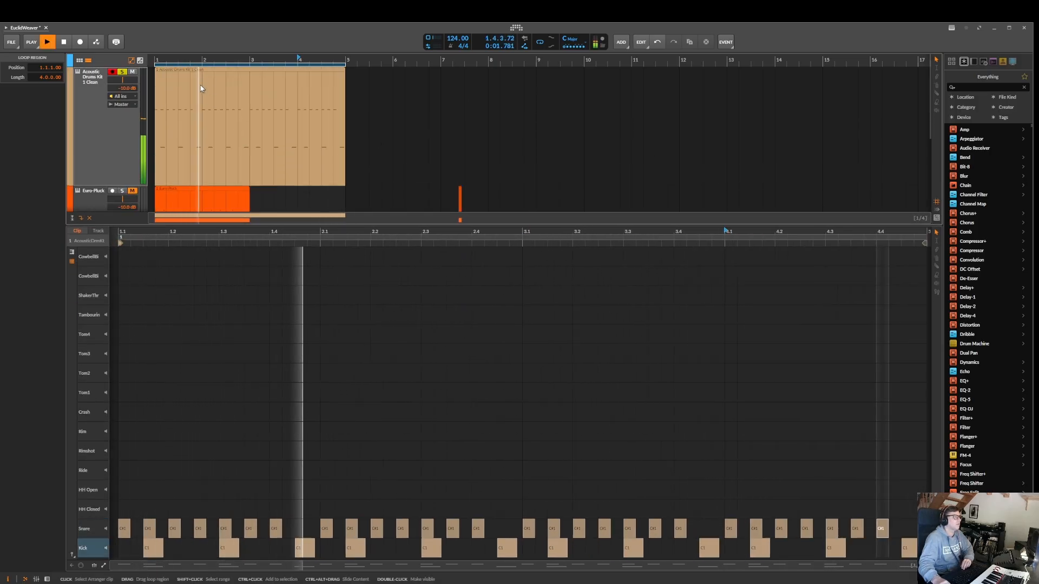
{"action": "left_click", "coordinate": [65, 42]}
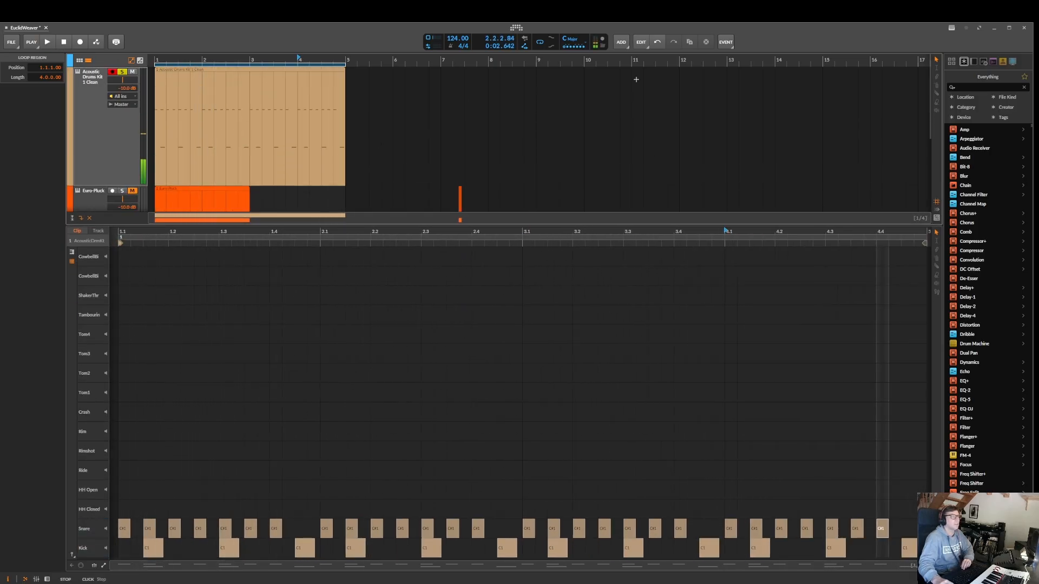
Reopen the EuclideanWeaver settings, enable the third layer (pitch D2) and change its rotation
{"action": "left_click", "coordinate": [950, 28]}
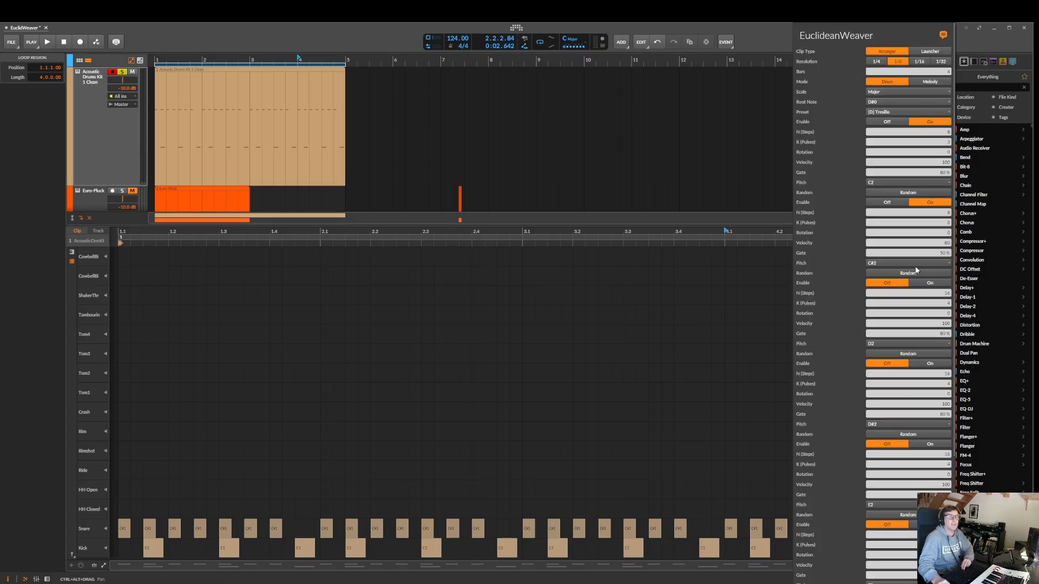
{"action": "left_click", "coordinate": [931, 283]}
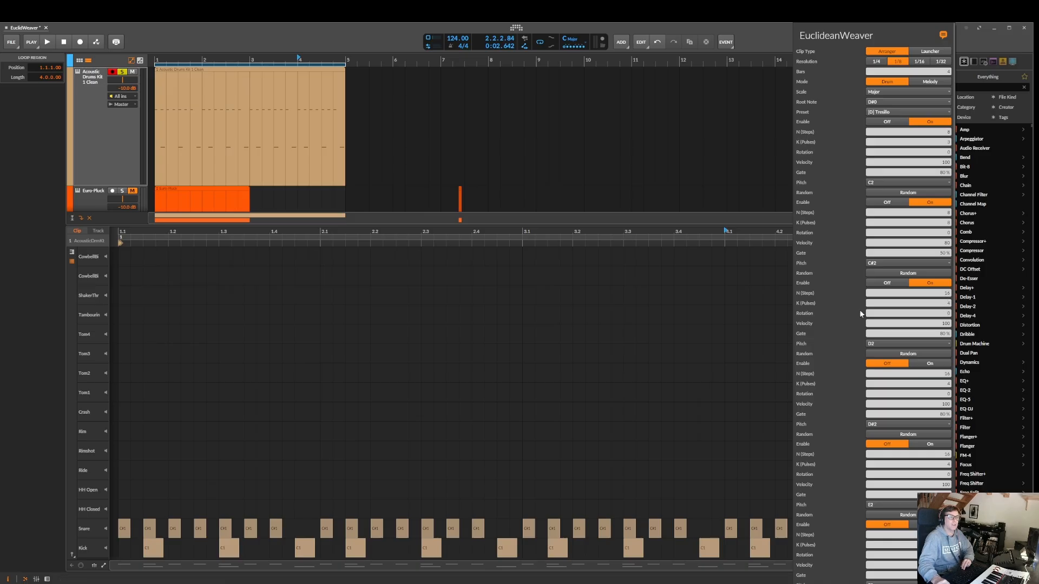
{"action": "left_click_drag", "start_coordinate": [947, 313], "coordinate": [947, 303]}
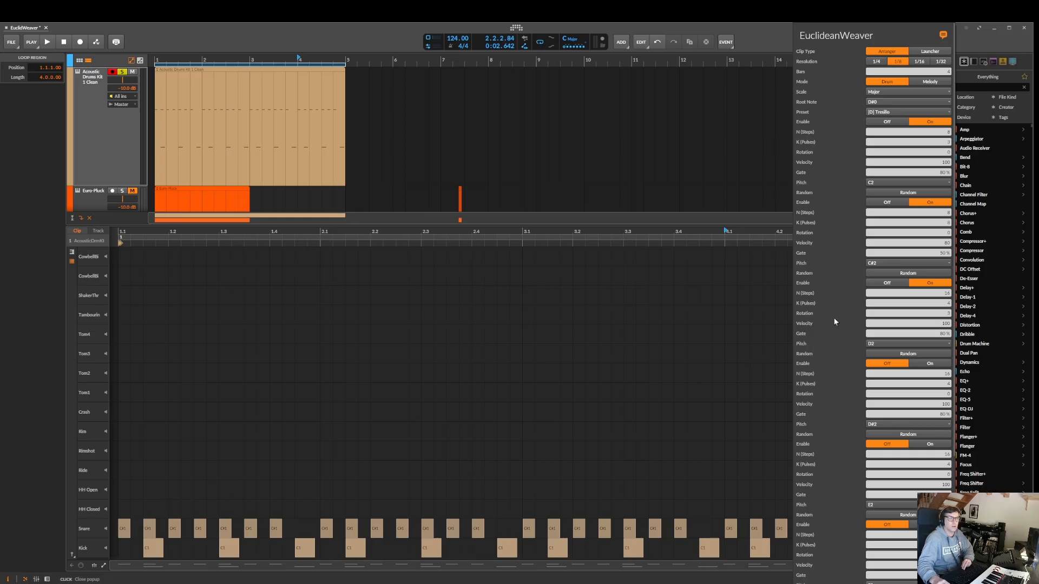
Select the arranger drum clip, regenerate it with the three enabled layers and play the result
{"action": "scroll", "coordinate": [920, 449], "scroll_direction": "down", "scroll_amount": 5}
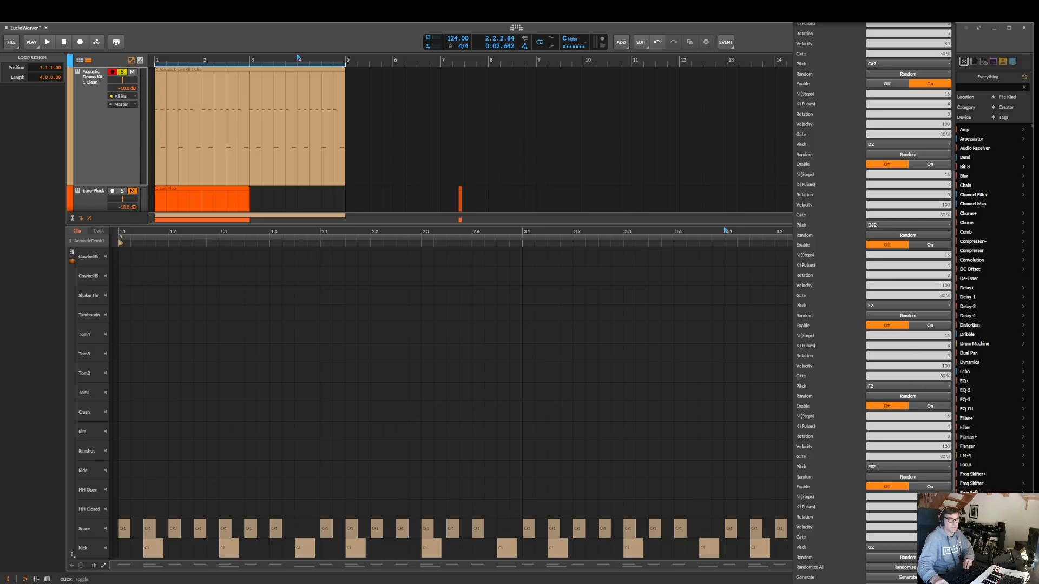
{"action": "left_click", "coordinate": [910, 577]}
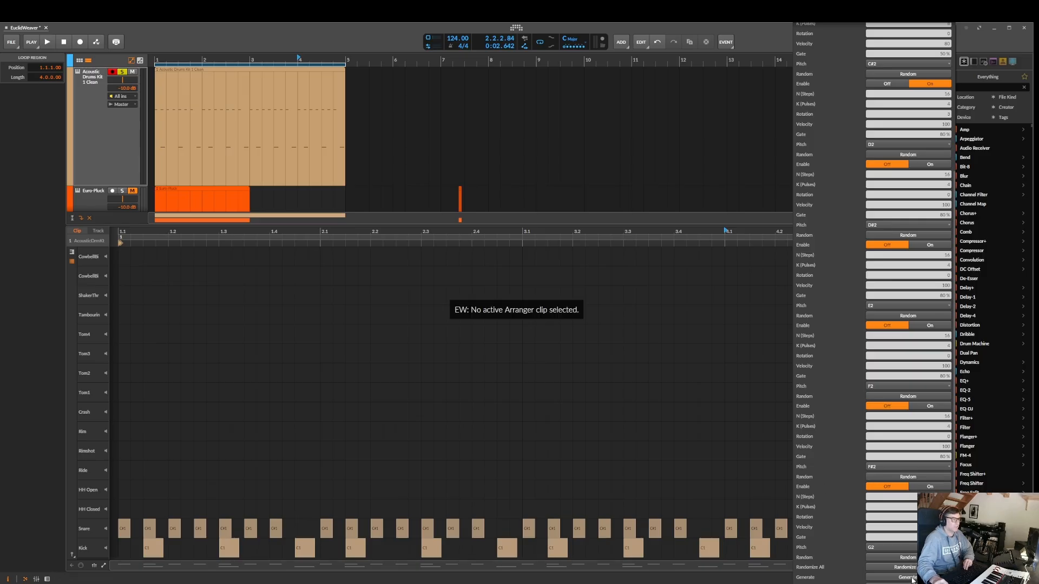
{"action": "left_click", "coordinate": [279, 75]}
{"action": "left_click", "coordinate": [279, 74]}
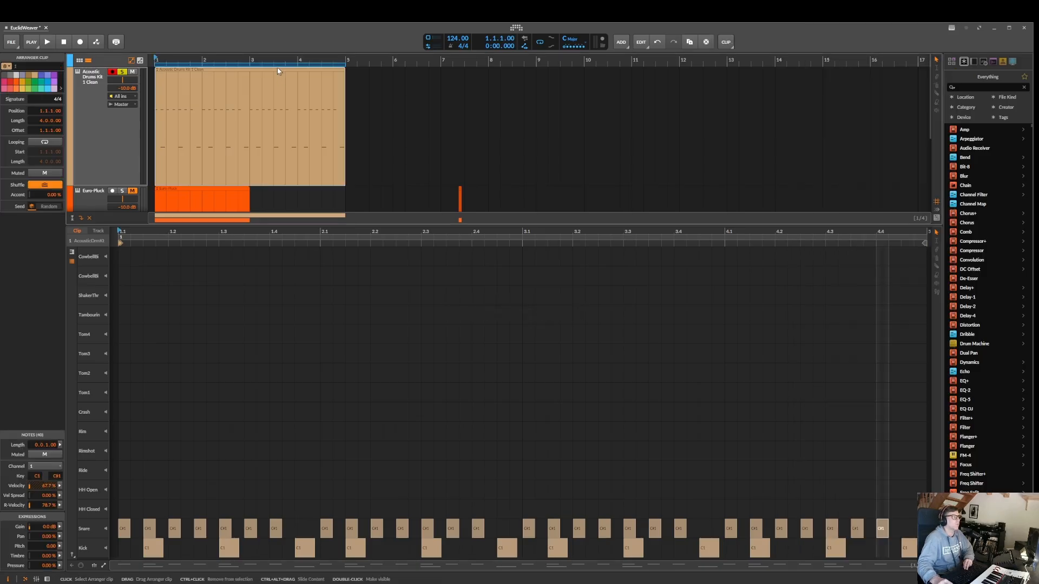
{"action": "left_click", "coordinate": [952, 29]}
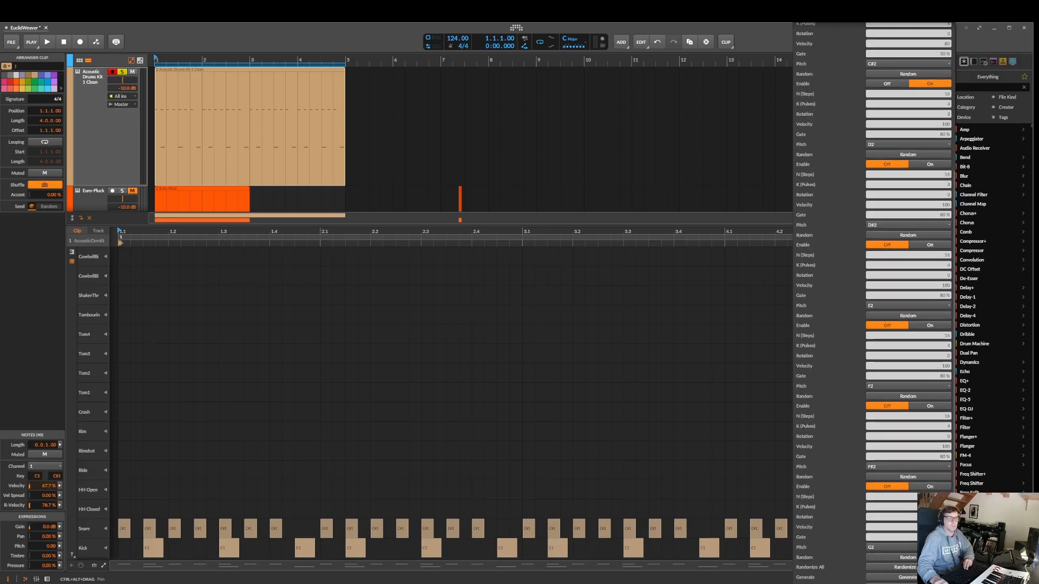
{"action": "left_click", "coordinate": [921, 578]}
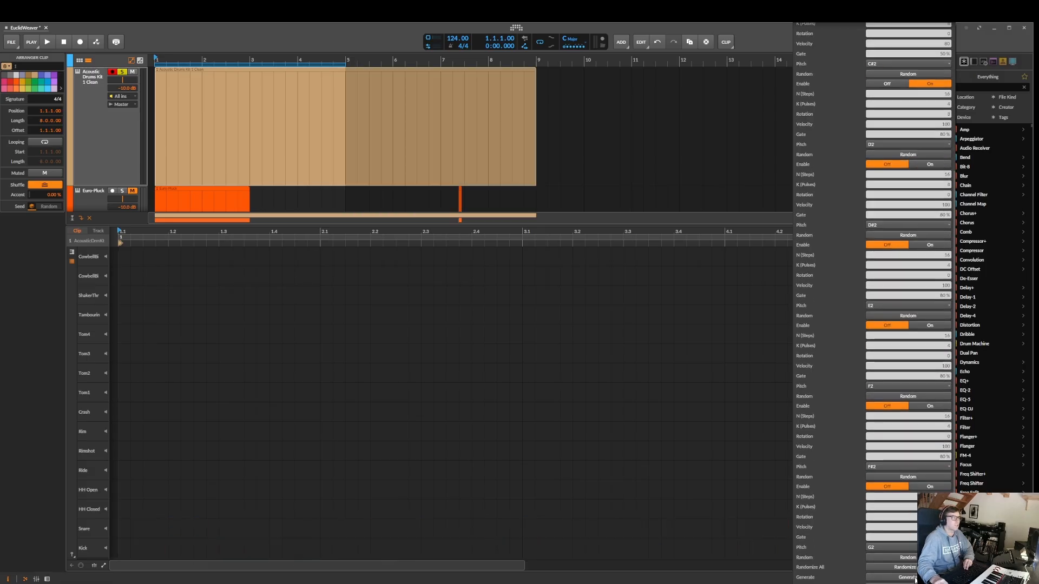
{"action": "key", "text": "space"}
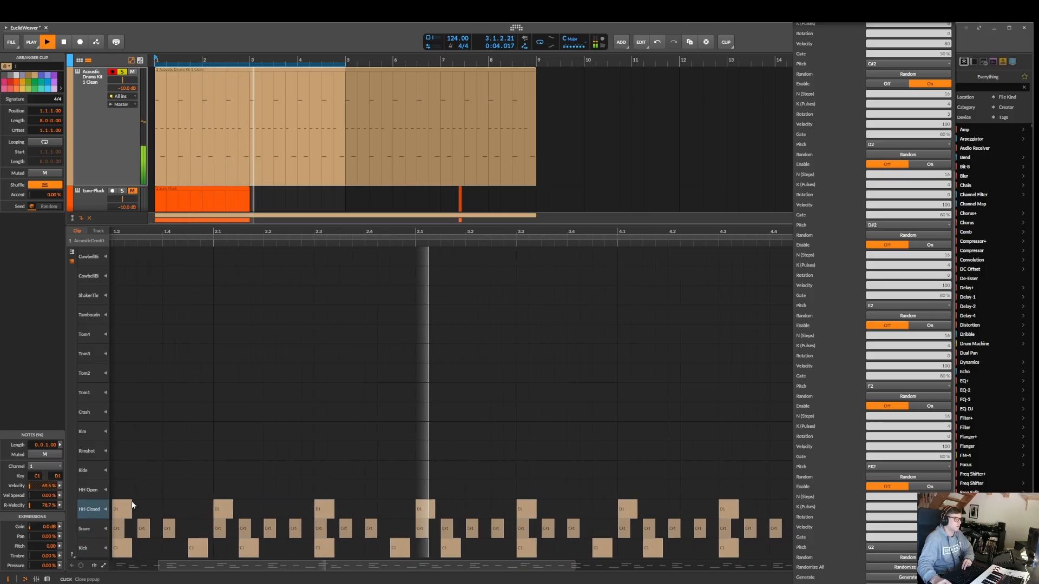
Show the Drum Machine of the acoustic drums track, nudge its output level and stop playback
{"action": "double_click", "coordinate": [90, 144]}
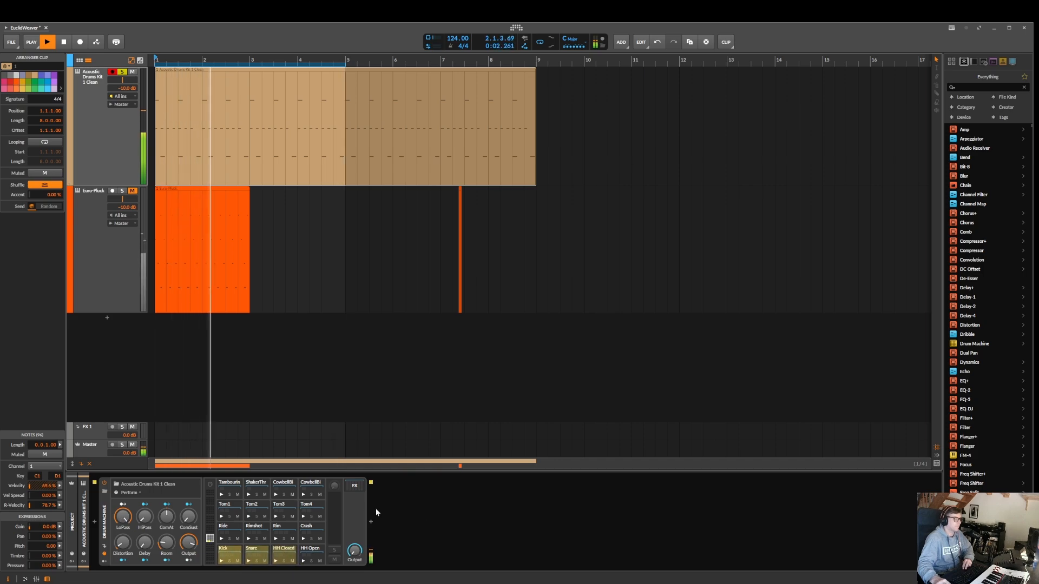
{"action": "left_click_drag", "start_coordinate": [354, 551], "coordinate": [354, 545]}
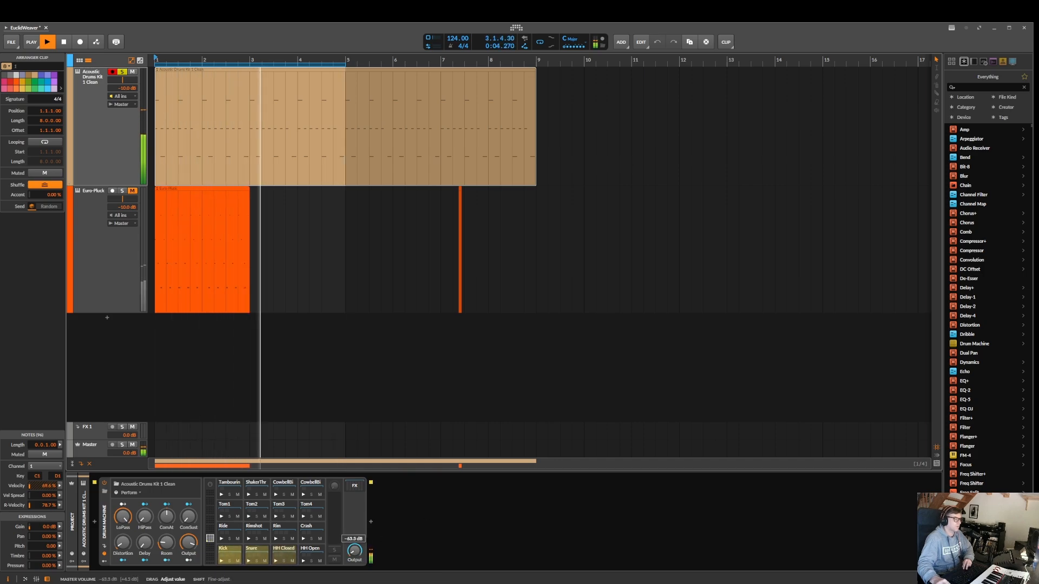
{"action": "key", "text": "space"}
Audition the HH Closed pad of the Drum Machine on its own, then restart playback of the pattern
{"action": "left_click", "coordinate": [287, 557]}
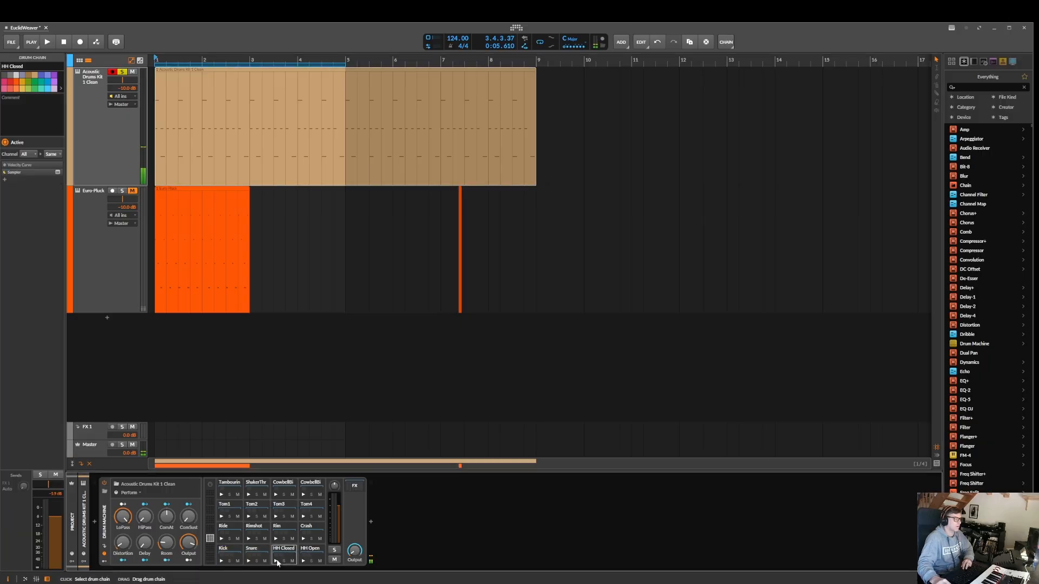
{"action": "left_click", "coordinate": [276, 561]}
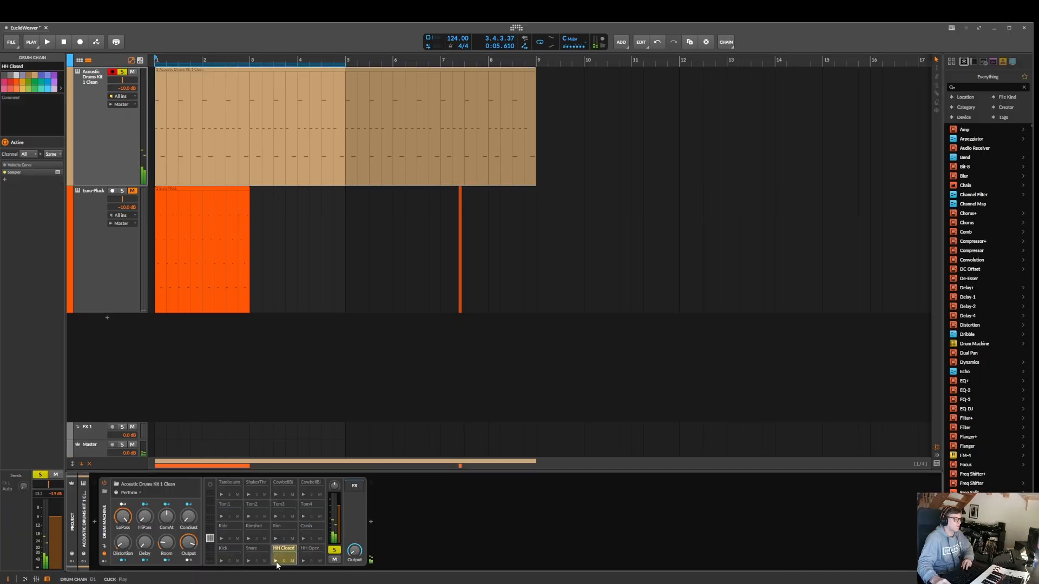
{"action": "key", "text": "space"}
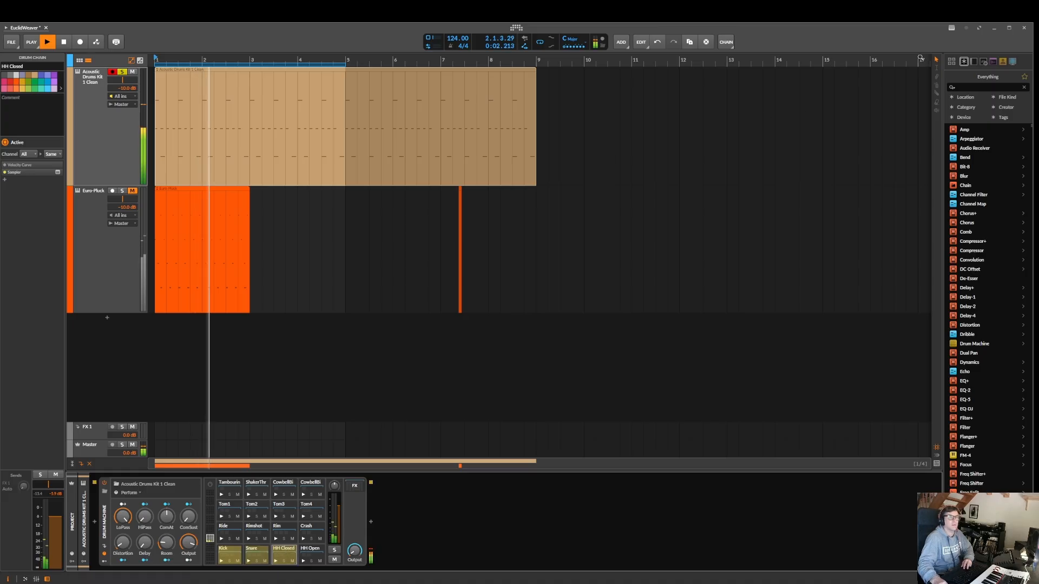
Reopen the EuclideanWeaver settings and enable the fourth layer (pitch D#2)
{"action": "left_click", "coordinate": [954, 28]}
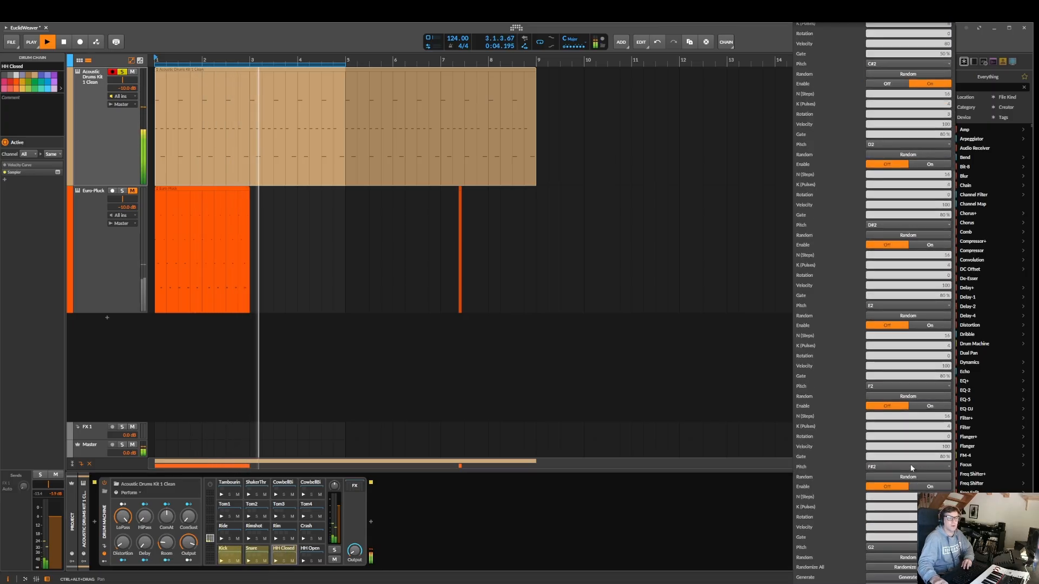
{"action": "left_click", "coordinate": [929, 339]}
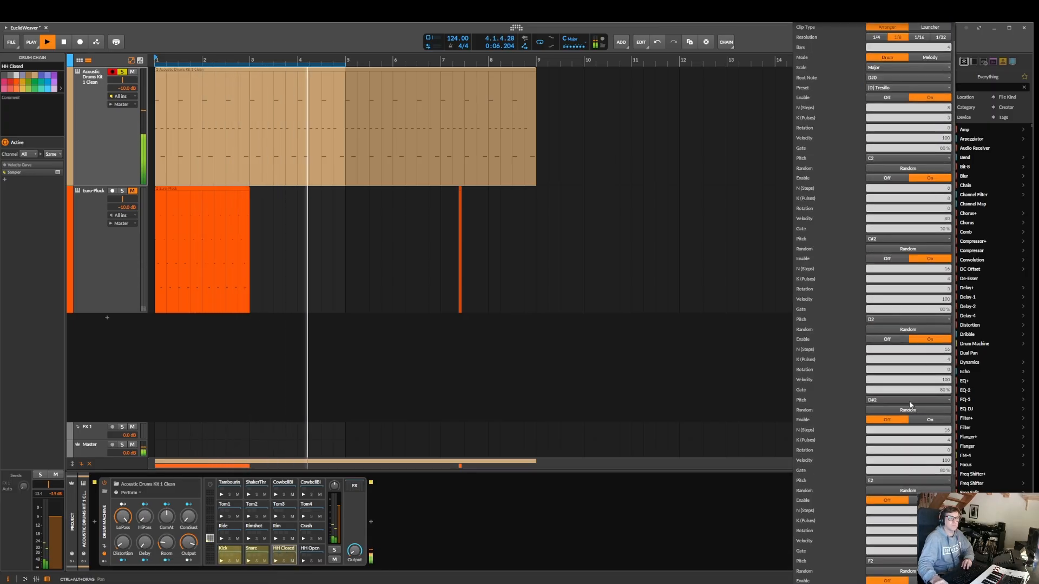
{"action": "scroll", "coordinate": [911, 410], "scroll_direction": "down", "scroll_amount": 3}
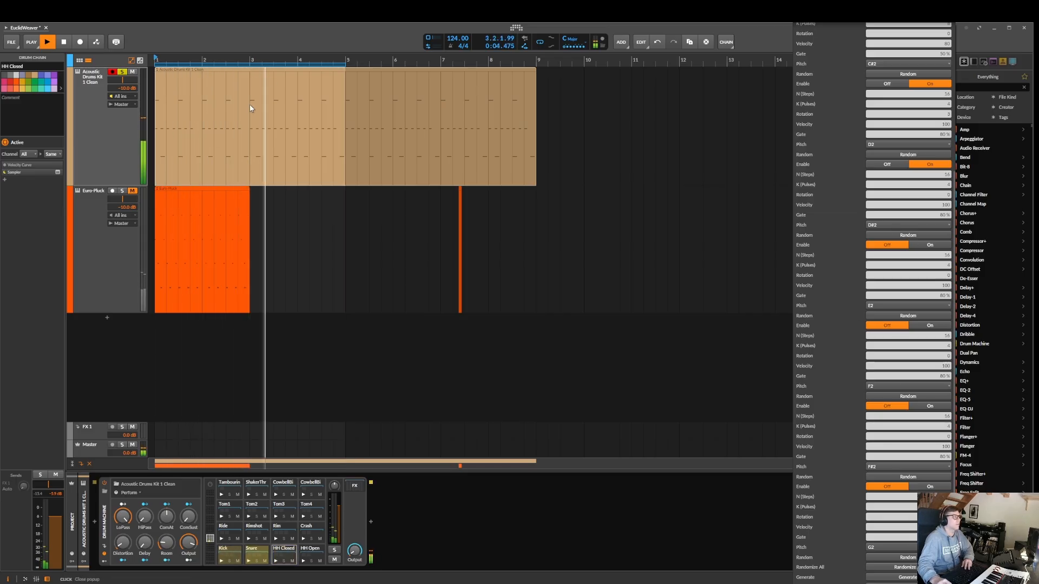
Select the arranger drum clip again and regenerate it with four enabled EuclideanWeaver layers
{"action": "left_click", "coordinate": [234, 80]}
{"action": "left_click", "coordinate": [231, 73]}
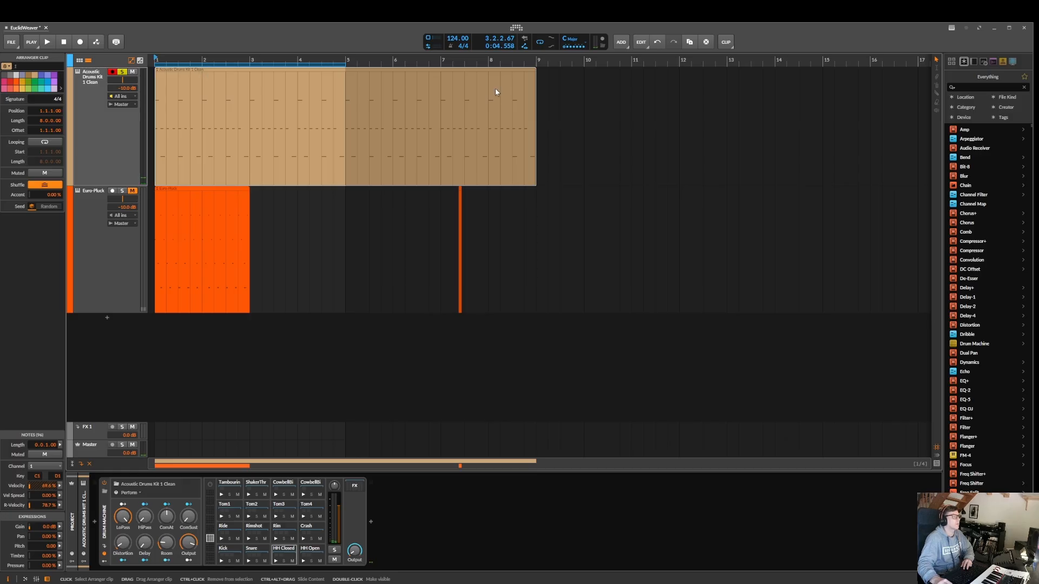
{"action": "left_click", "coordinate": [951, 28]}
{"action": "scroll", "coordinate": [942, 109], "scroll_direction": "down", "scroll_amount": 5}
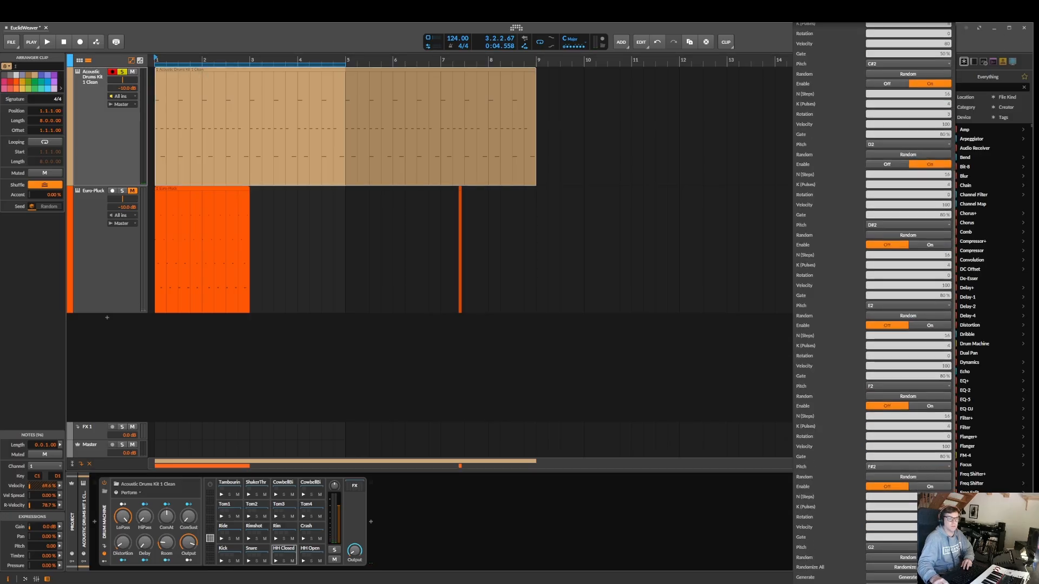
{"action": "left_click", "coordinate": [915, 578]}
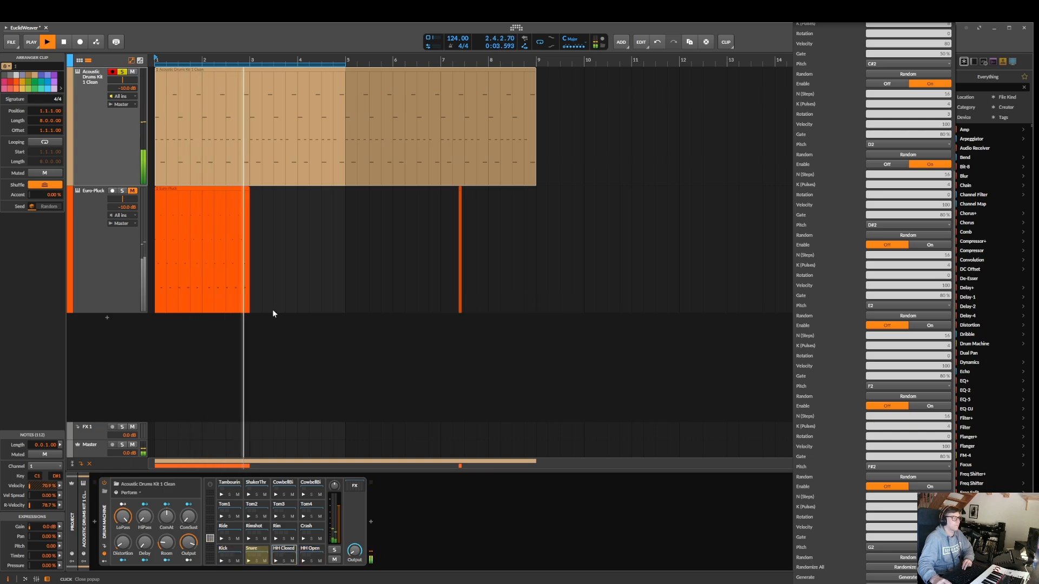
Change the rotation of the second layer (pitch C#2) while listening, then regenerate the drum clip
{"action": "scroll", "coordinate": [880, 235], "scroll_direction": "up", "scroll_amount": 5}
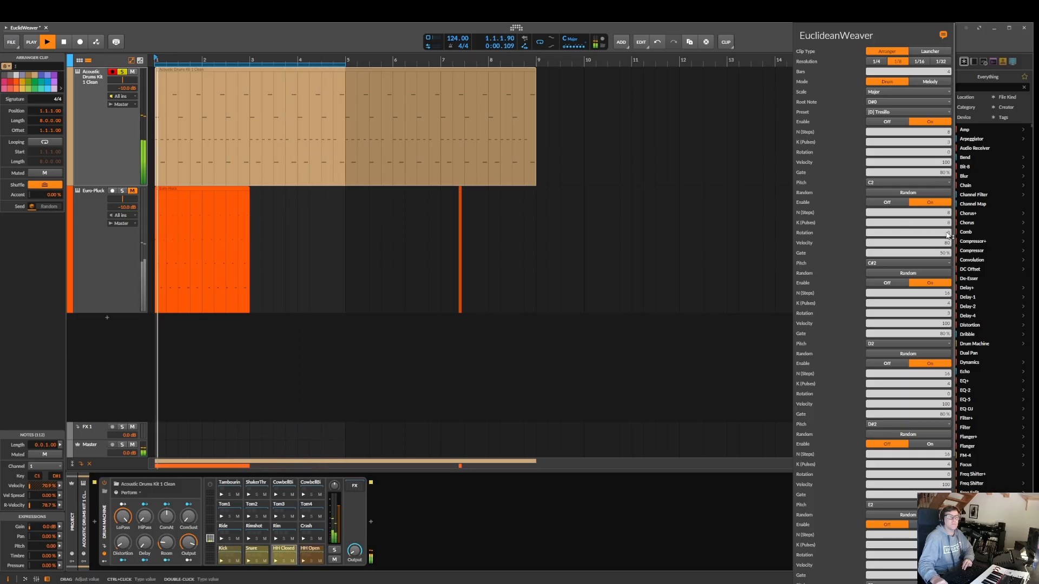
{"action": "left_click_drag", "start_coordinate": [948, 234], "coordinate": [948, 222]}
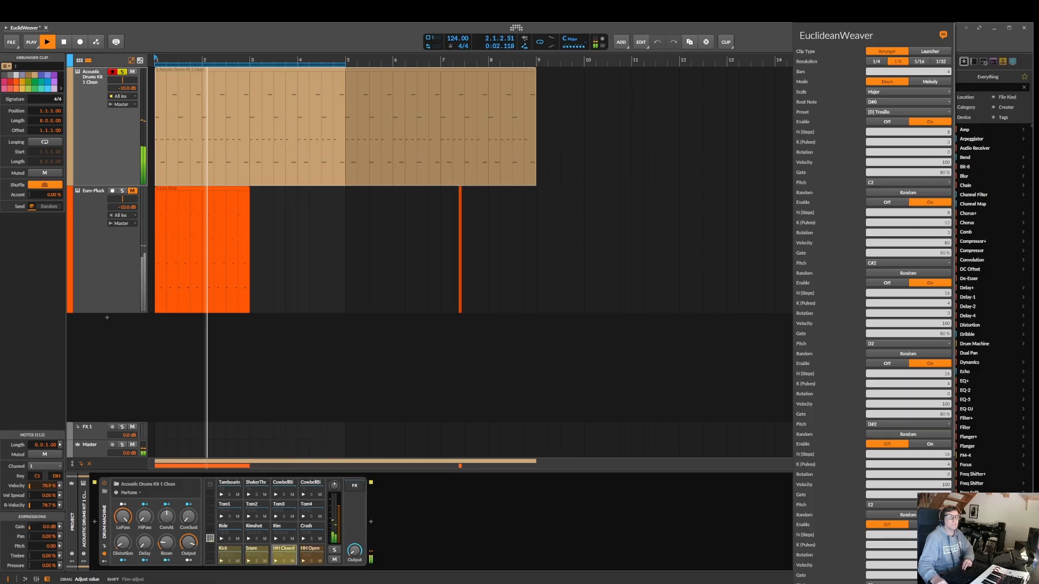
{"action": "scroll", "coordinate": [949, 155], "scroll_direction": "down", "scroll_amount": 3}
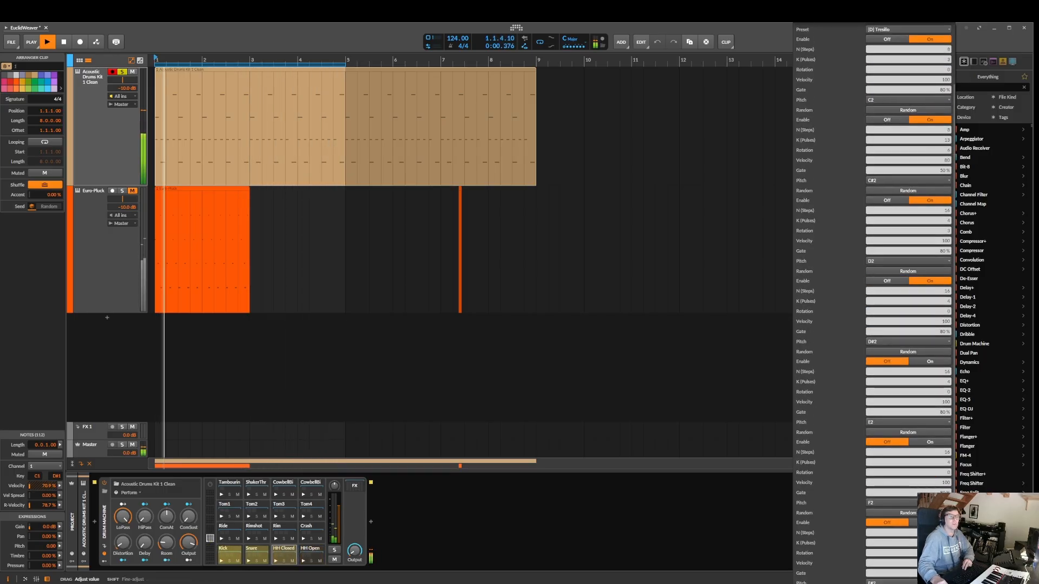
{"action": "scroll", "coordinate": [914, 190], "scroll_direction": "down", "scroll_amount": 3}
{"action": "scroll", "coordinate": [914, 190], "scroll_direction": "up", "scroll_amount": 1}
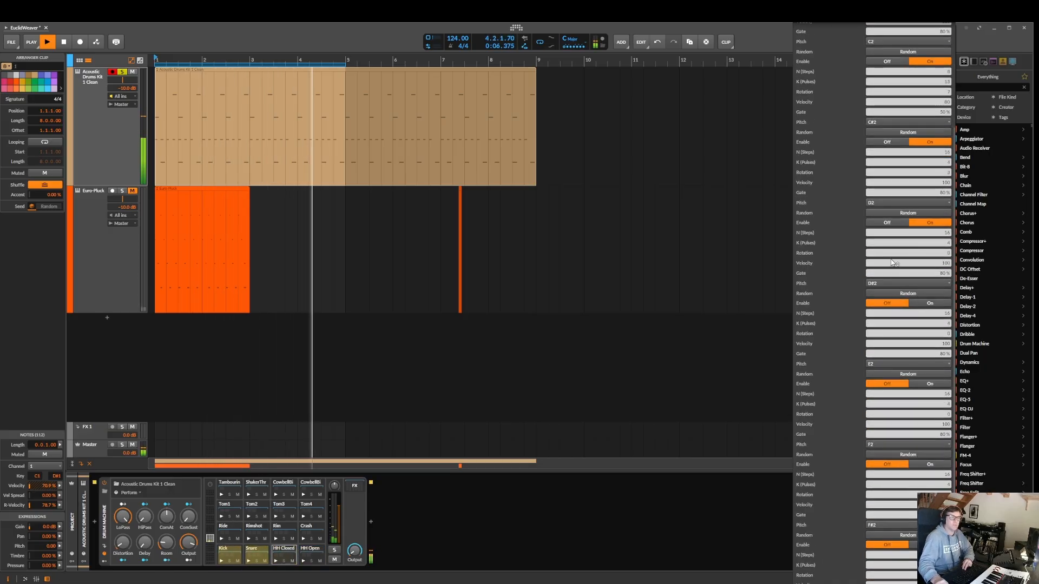
{"action": "scroll", "coordinate": [913, 260], "scroll_direction": "down", "scroll_amount": 2}
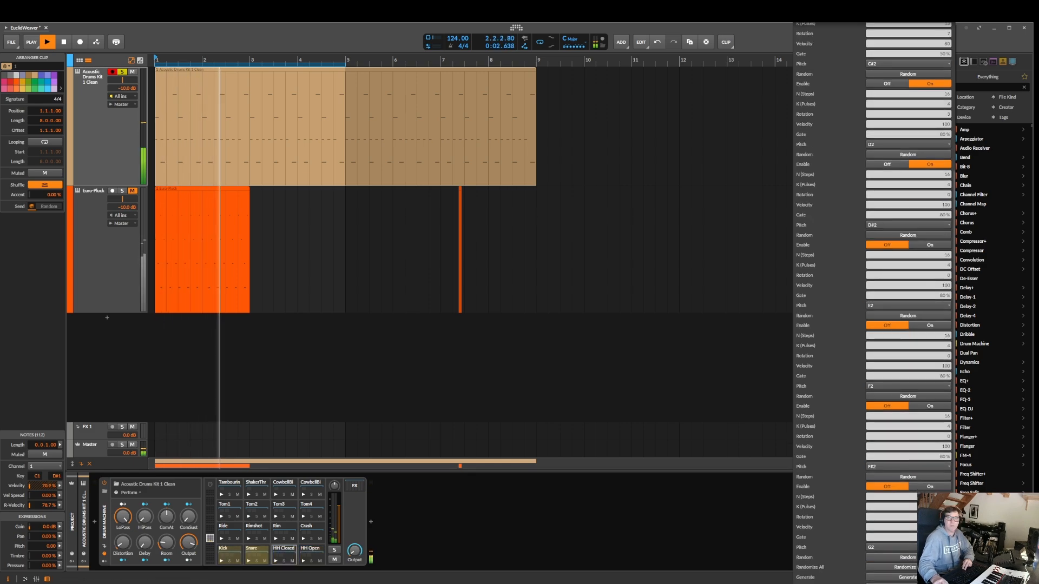
{"action": "scroll", "coordinate": [921, 237], "scroll_direction": "up", "scroll_amount": 7}
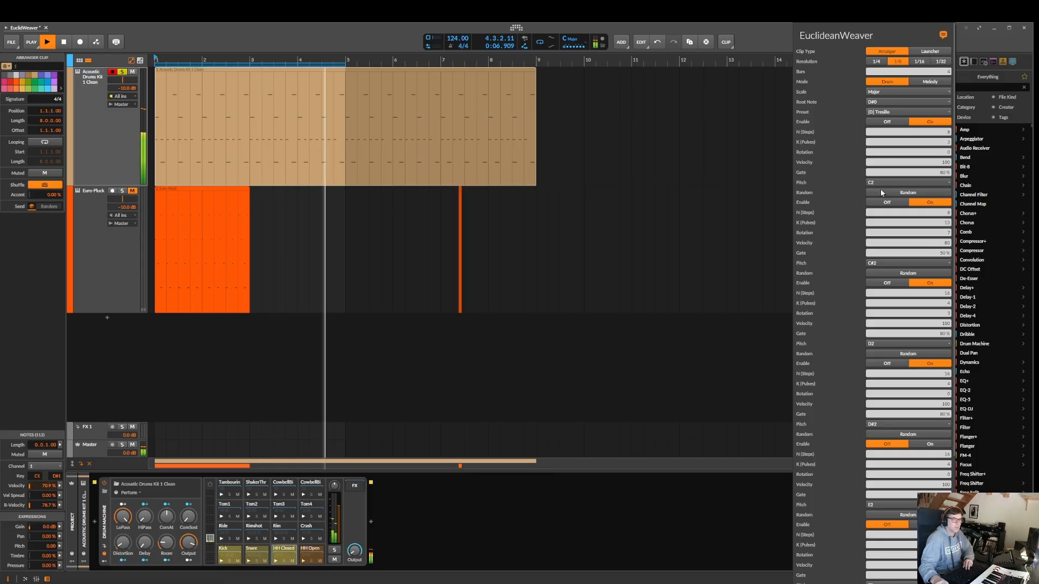
{"action": "scroll", "coordinate": [885, 187], "scroll_direction": "down", "scroll_amount": 4}
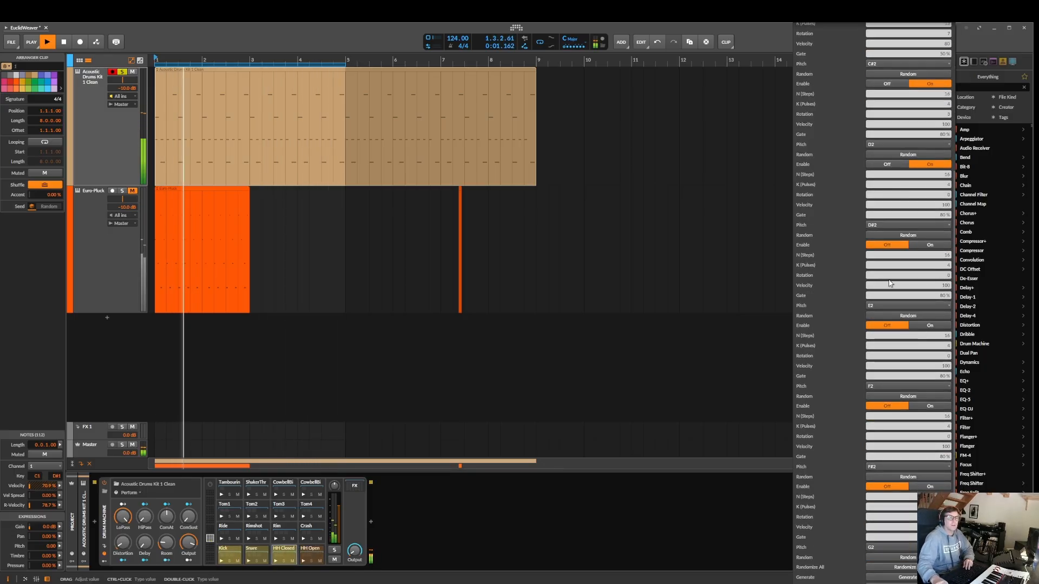
{"action": "left_click", "coordinate": [927, 577]}
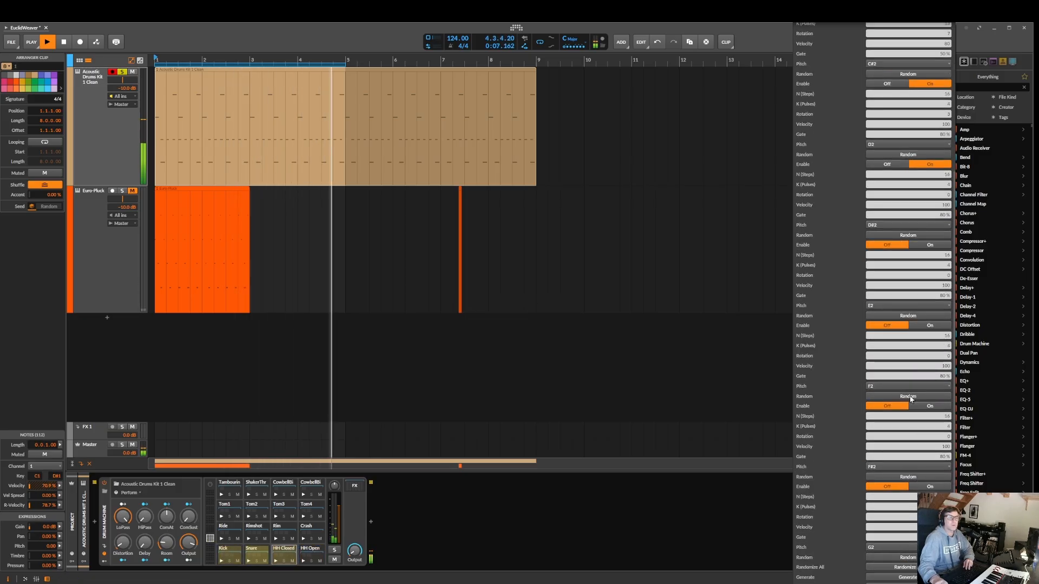
Enable the fifth, sixth and seventh layers (pitches E2, F2 and F#2) and regenerate the drum clip
{"action": "left_click", "coordinate": [930, 244]}
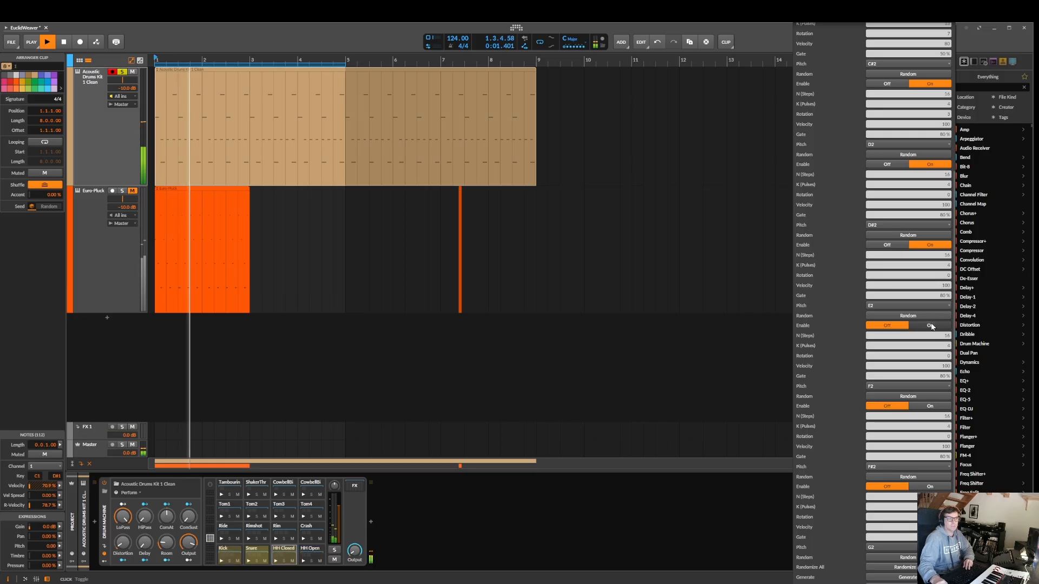
{"action": "left_click", "coordinate": [930, 325]}
{"action": "left_click", "coordinate": [929, 406]}
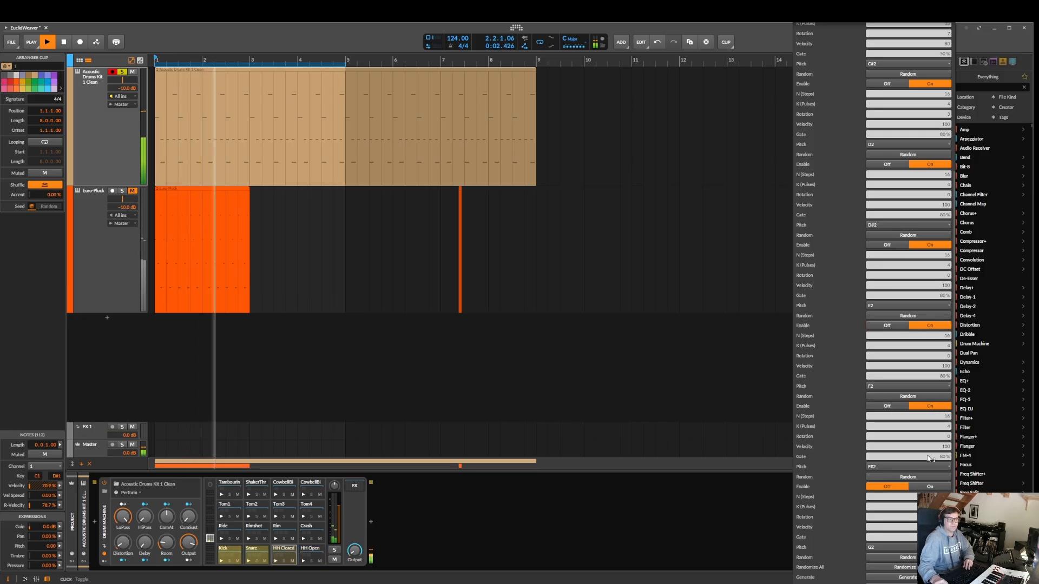
{"action": "left_click", "coordinate": [909, 579]}
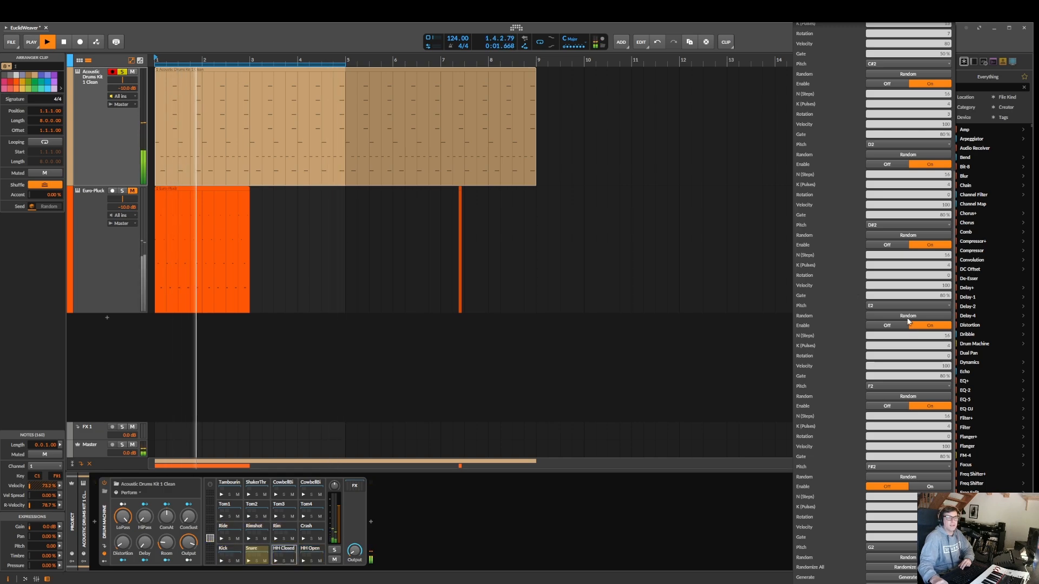
Randomize the F#2, F2 and E2 layers individually and regenerate the drum clip from their new settings
{"action": "left_click", "coordinate": [930, 475]}
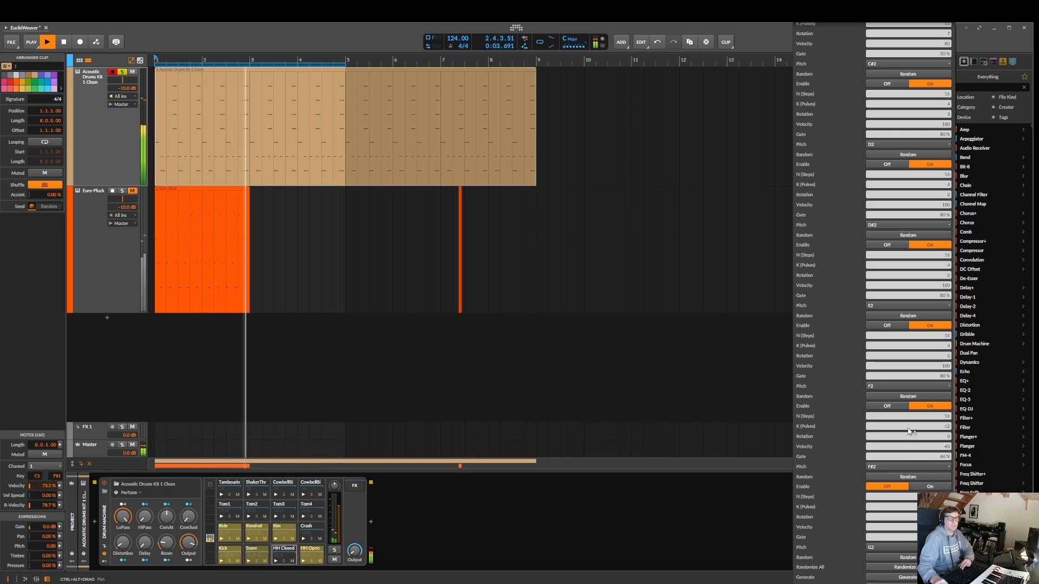
{"action": "left_click", "coordinate": [920, 396]}
{"action": "left_click", "coordinate": [919, 315]}
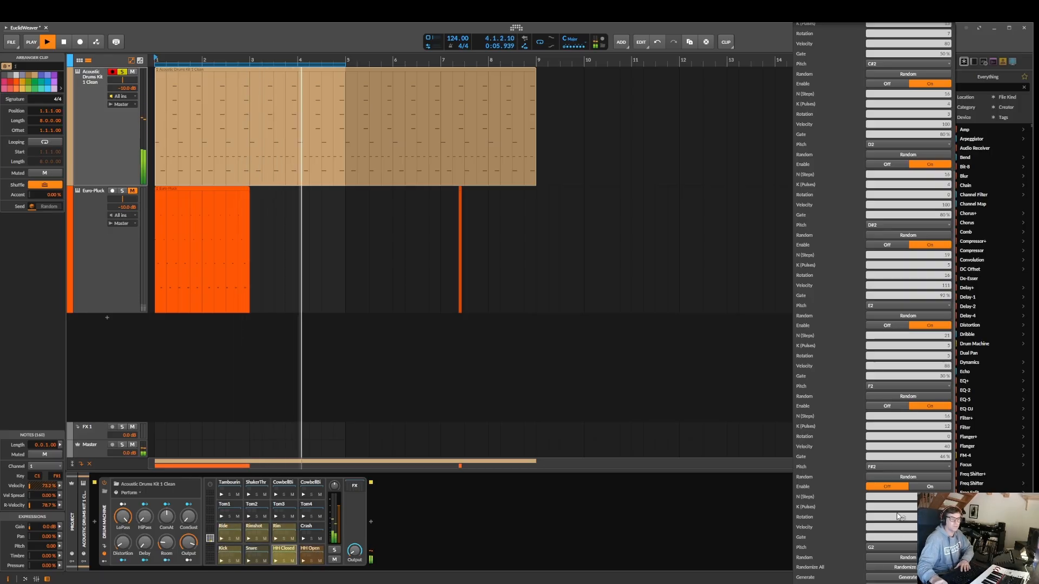
{"action": "left_click", "coordinate": [913, 576]}
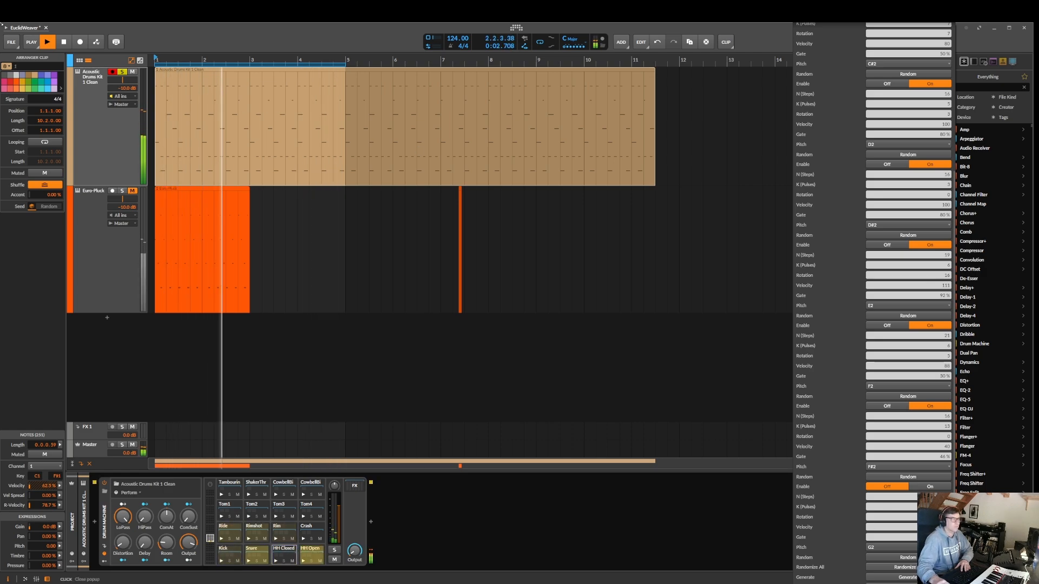
Reopen the EuclideanWeaver settings, enable the eighth layer (pitch G2) and regenerate the drum clip
{"action": "left_click", "coordinate": [66, 45]}
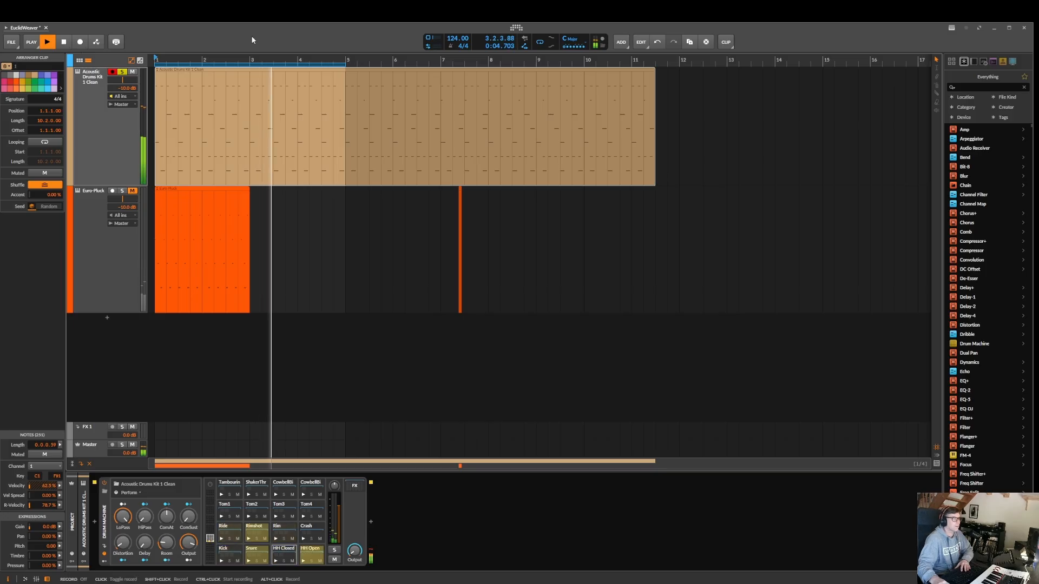
{"action": "left_click", "coordinate": [953, 26]}
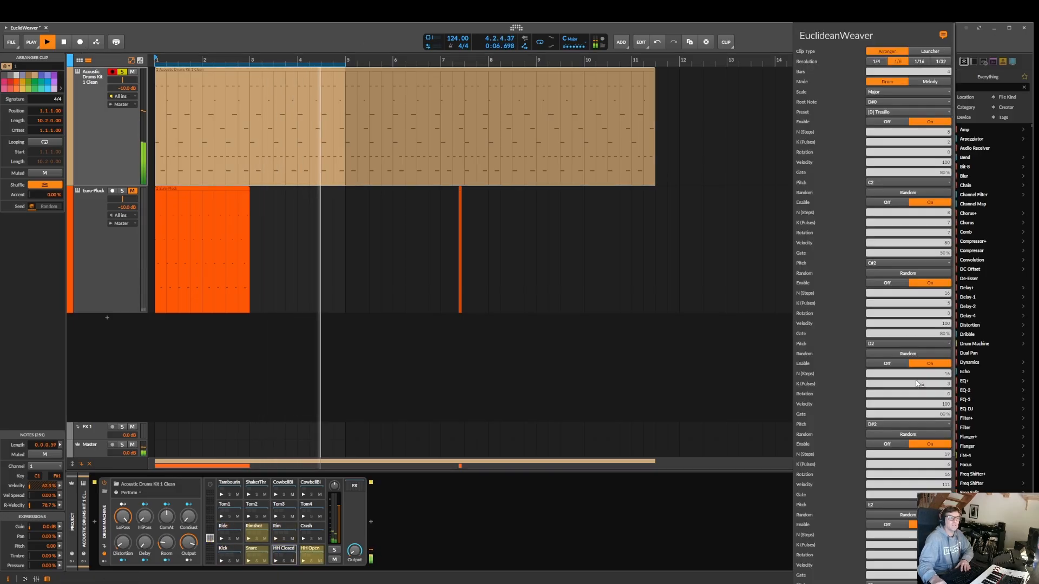
{"action": "left_click", "coordinate": [929, 486]}
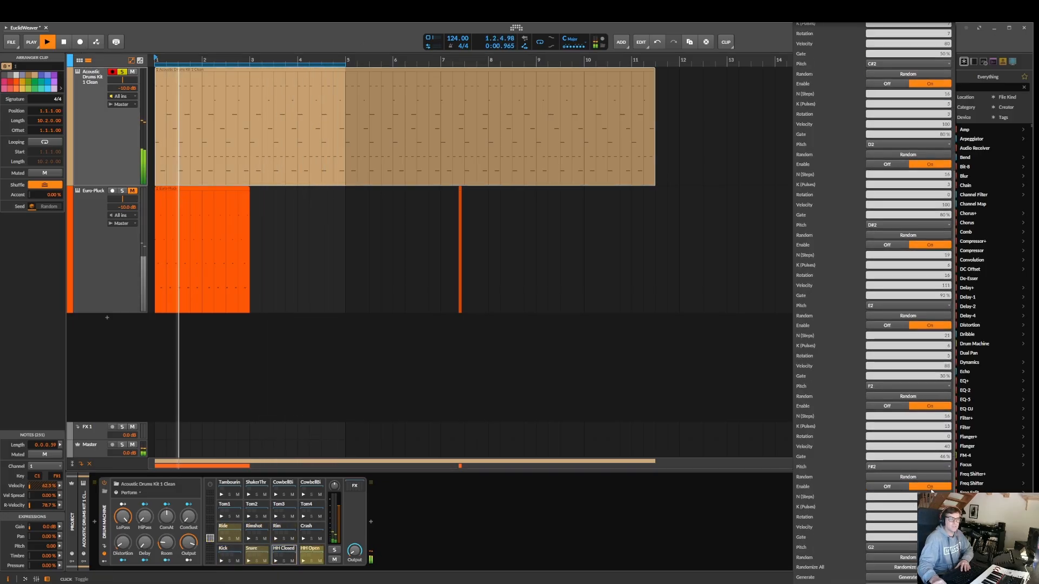
{"action": "left_click", "coordinate": [913, 578]}
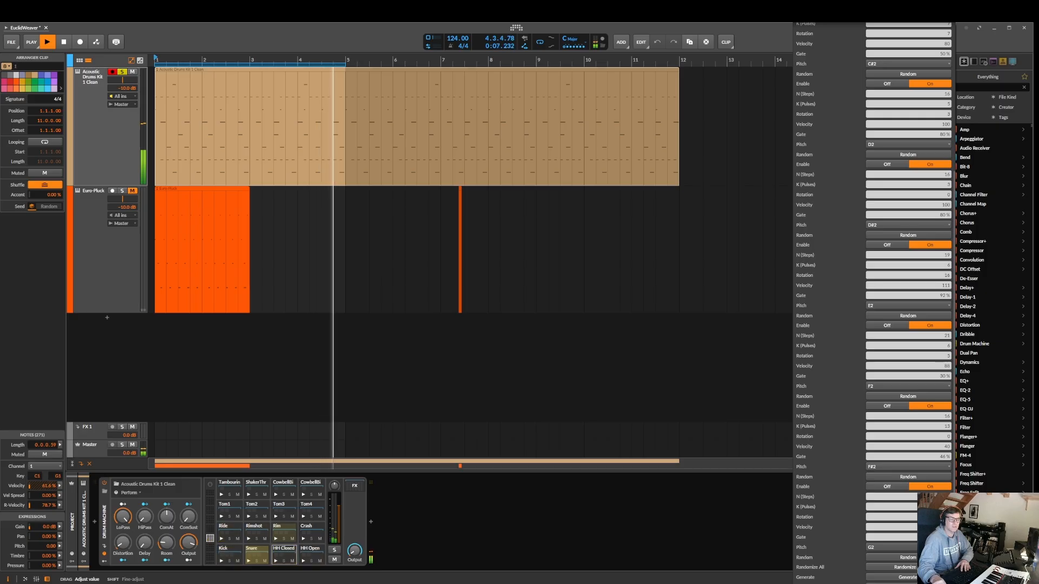
{"action": "left_click", "coordinate": [913, 578]}
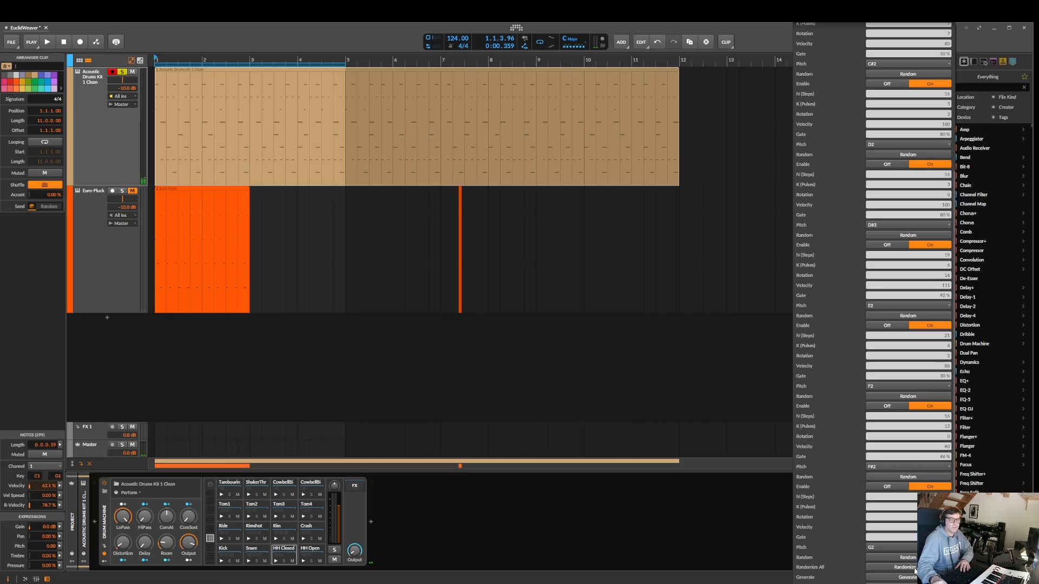
Randomize all eight layers at once, review their new values and generate the drum clip from them
{"action": "left_click", "coordinate": [904, 567]}
{"action": "scroll", "coordinate": [920, 75], "scroll_direction": "up", "scroll_amount": 5}
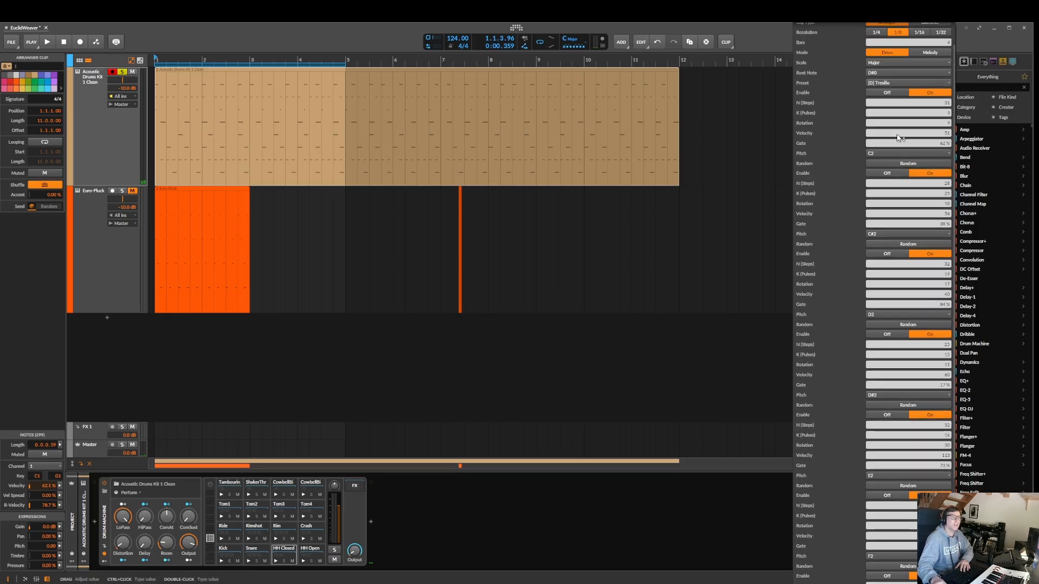
{"action": "scroll", "coordinate": [898, 136], "scroll_direction": "down", "scroll_amount": 5}
{"action": "scroll", "coordinate": [873, 303], "scroll_direction": "down", "scroll_amount": 1}
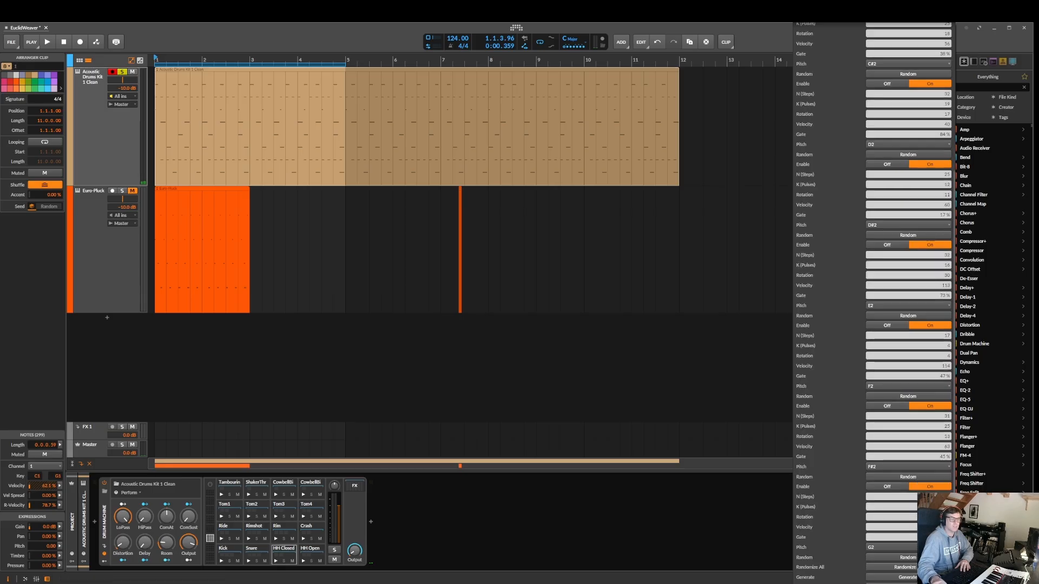
{"action": "left_click", "coordinate": [908, 577]}
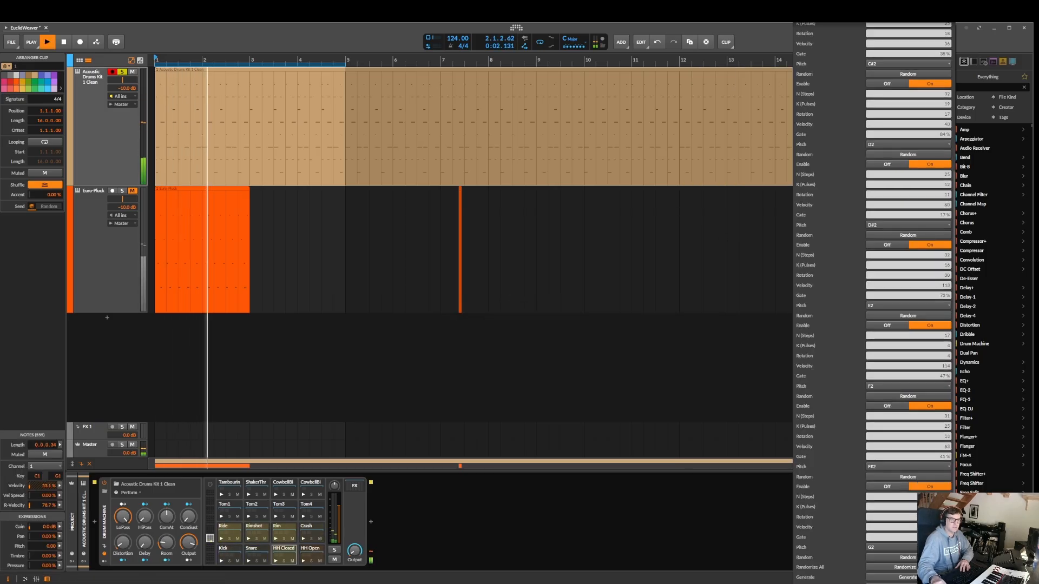
Randomize all layers once more, regenerate the drum clip and stop playback after listening
{"action": "left_click", "coordinate": [905, 567]}
{"action": "left_click", "coordinate": [915, 579]}
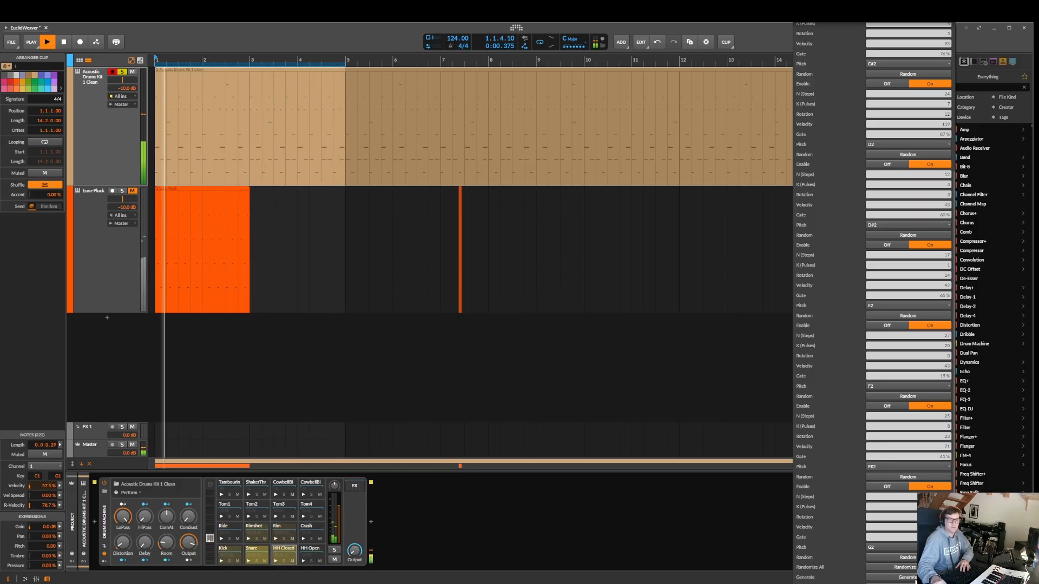
{"action": "key", "text": "space"}
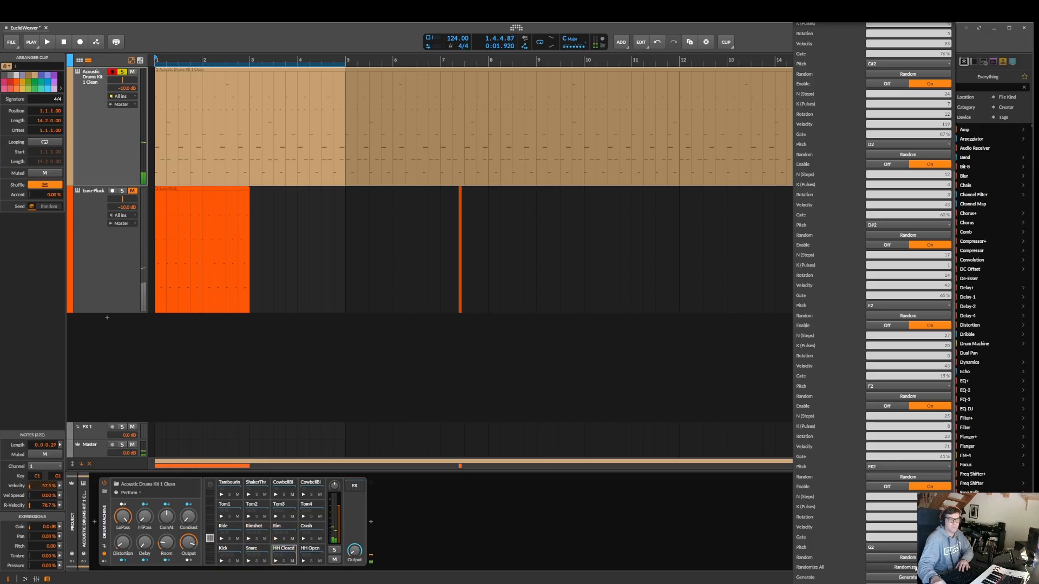
Generate the drum clip from freshly randomized layers and audition it
{"action": "left_click", "coordinate": [913, 579]}
{"action": "key", "text": "space"}
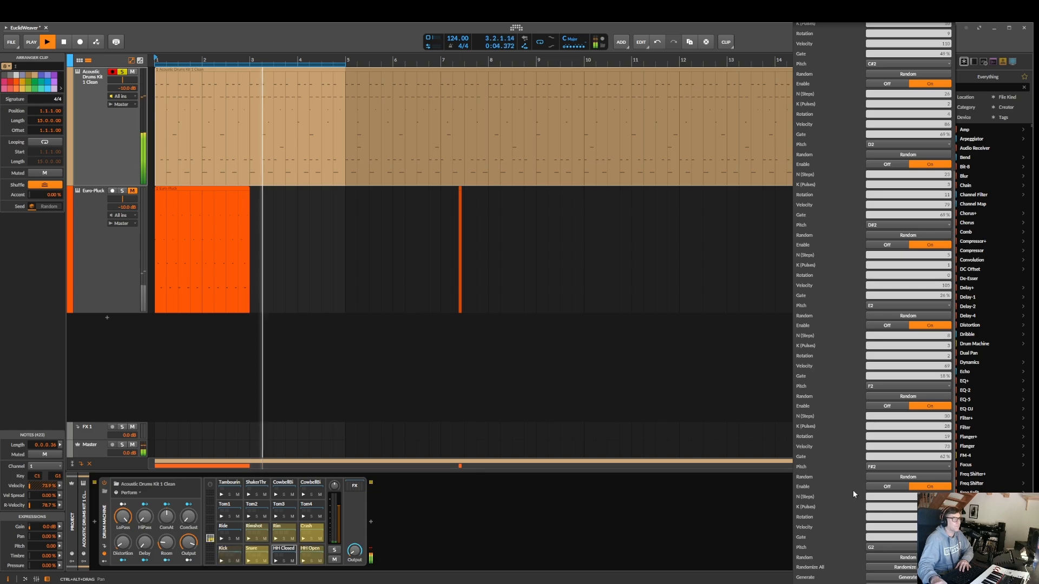
{"action": "key", "text": "space"}
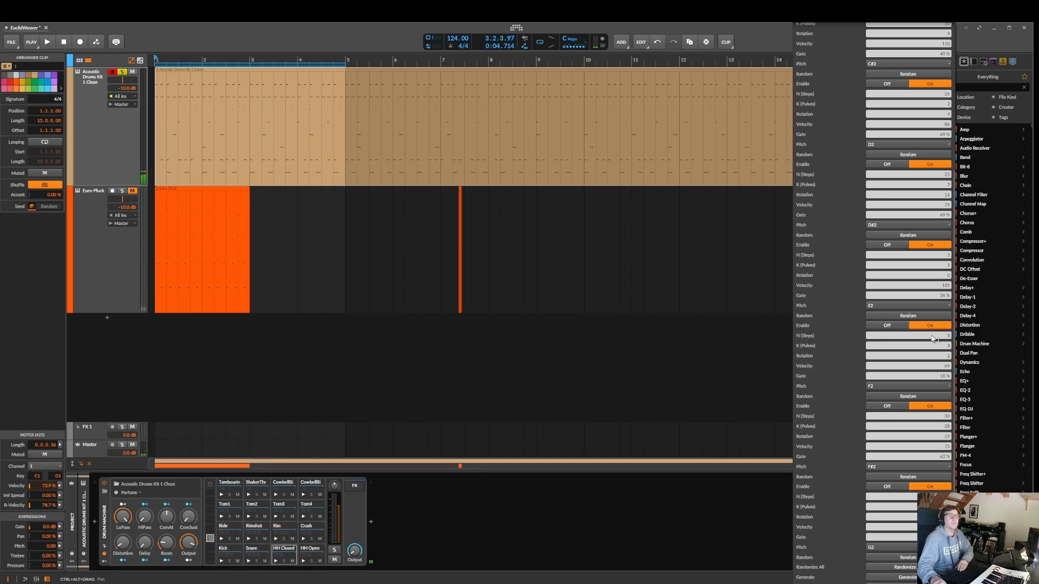
Load the "[D] Ruchenitza" preset, generate the drum clip from it and audition the pattern
{"action": "scroll", "coordinate": [931, 338], "scroll_direction": "up", "scroll_amount": 5}
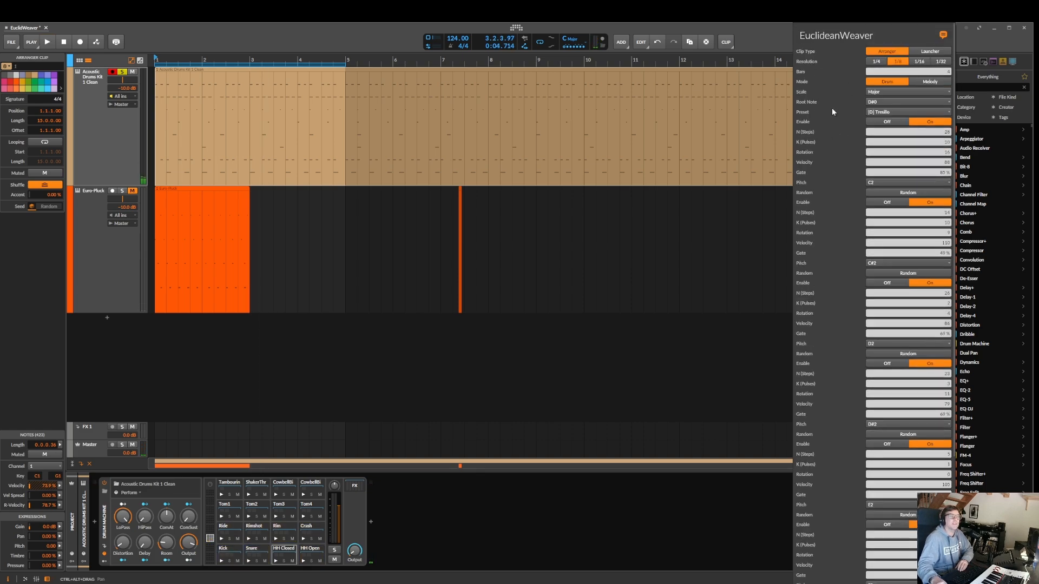
{"action": "left_click", "coordinate": [887, 112]}
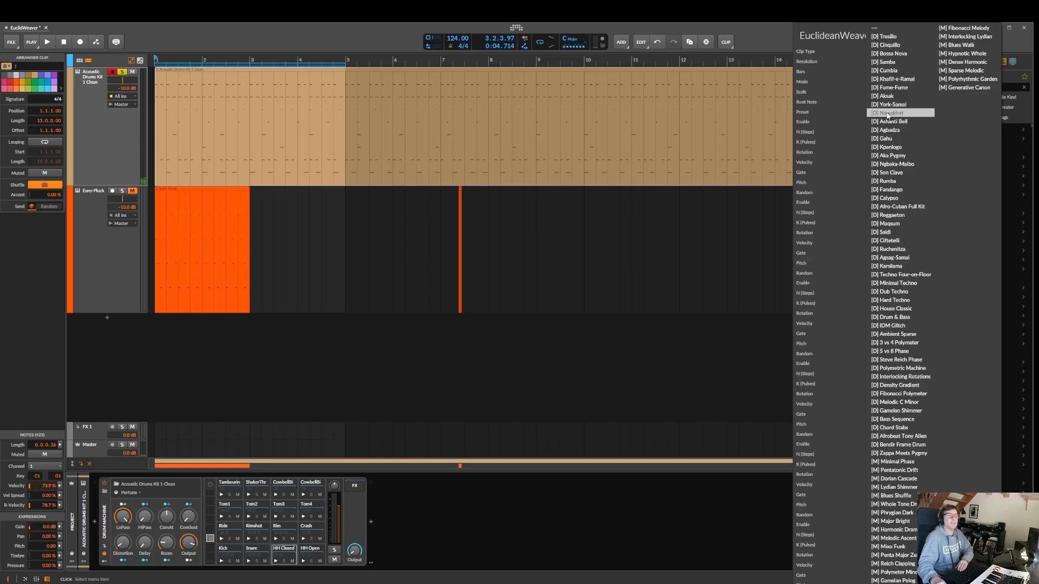
{"action": "left_click", "coordinate": [896, 250]}
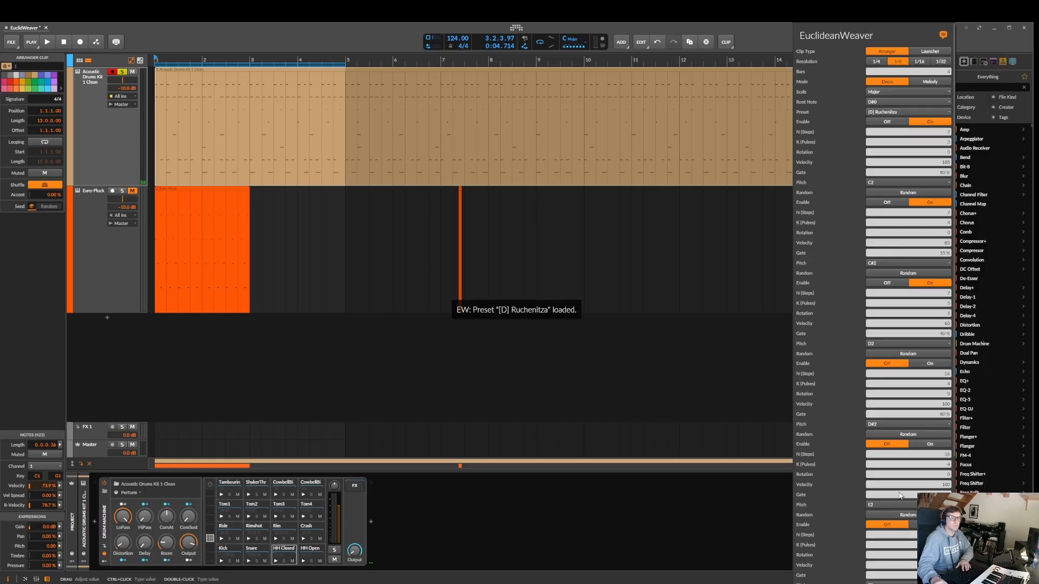
{"action": "scroll", "coordinate": [900, 496], "scroll_direction": "down", "scroll_amount": 5}
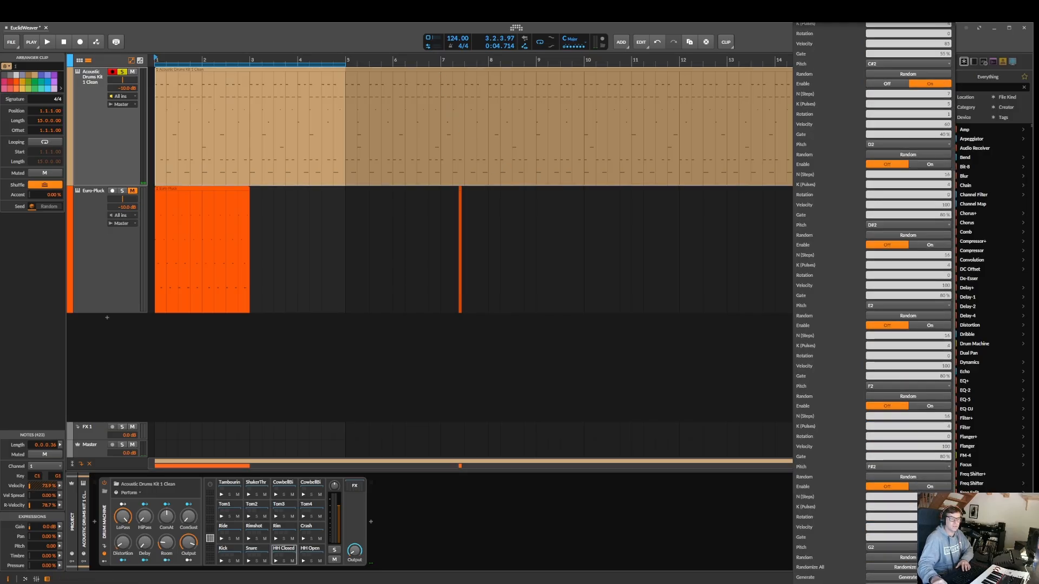
{"action": "left_click", "coordinate": [909, 578]}
{"action": "key", "text": "space"}
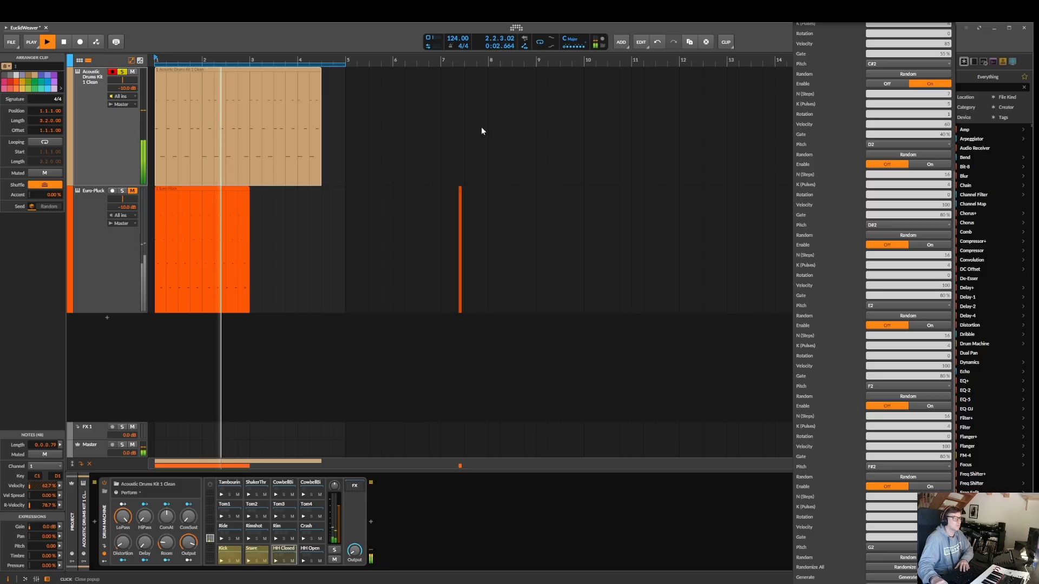
{"action": "scroll", "coordinate": [894, 144], "scroll_direction": "up", "scroll_amount": 3}
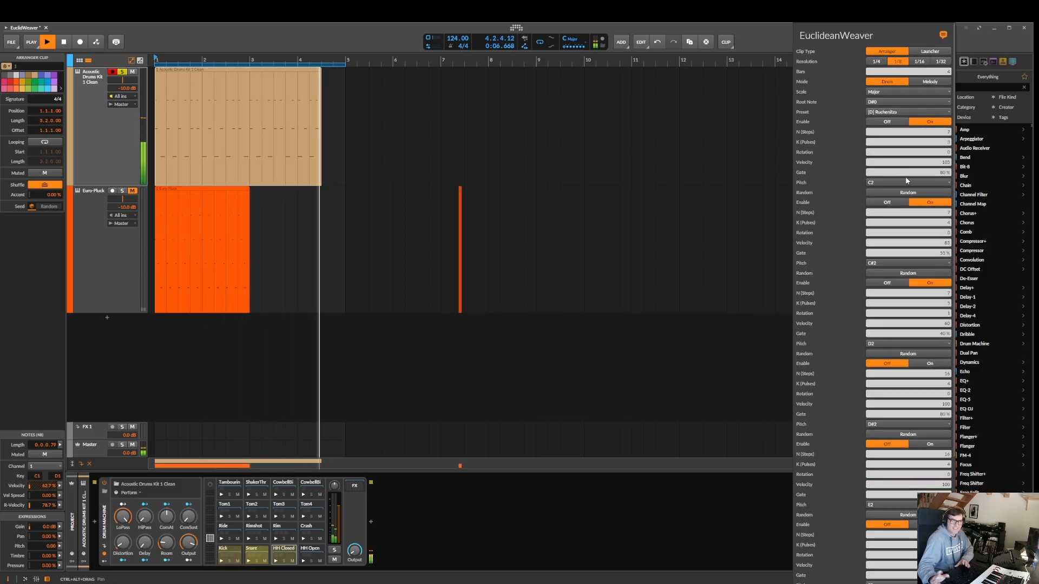
{"action": "key", "text": "space"}
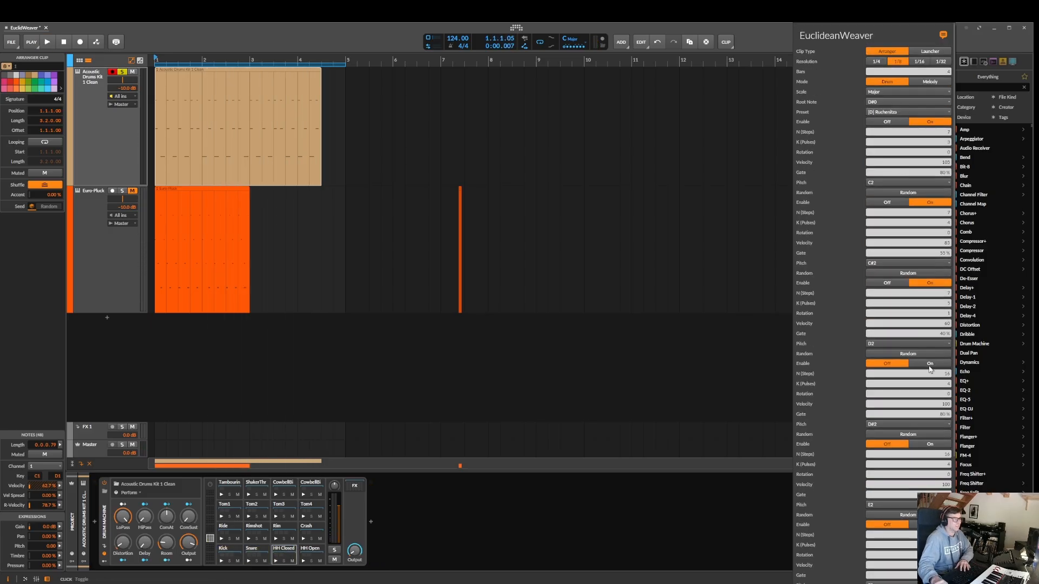
Enable the D#2, E2, F2 and F#2 layers, randomize E2, and regenerate and audition the drum clip
{"action": "left_click", "coordinate": [155, 58]}
{"action": "left_click", "coordinate": [951, 28]}
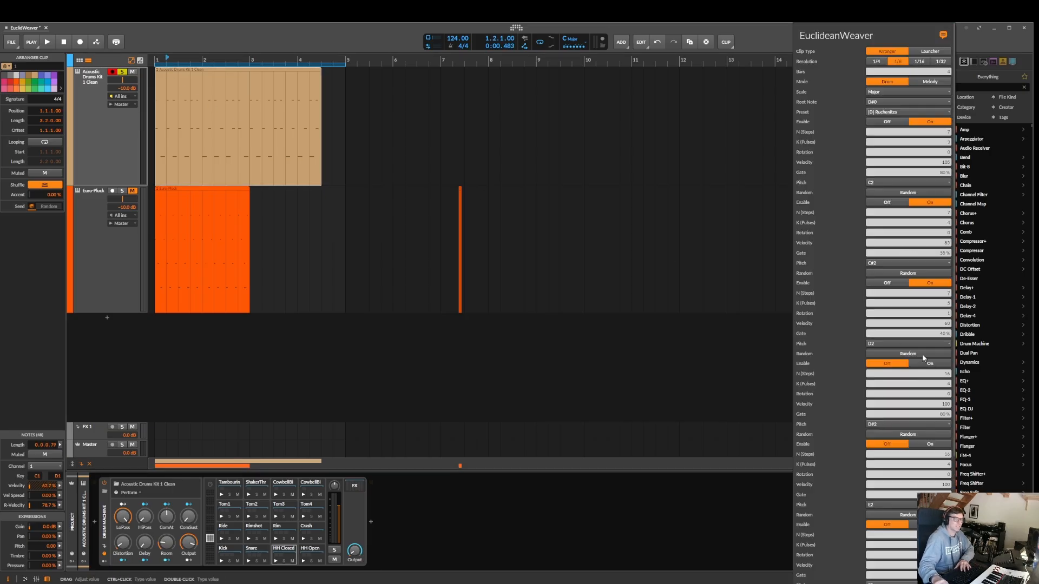
{"action": "key", "text": "space"}
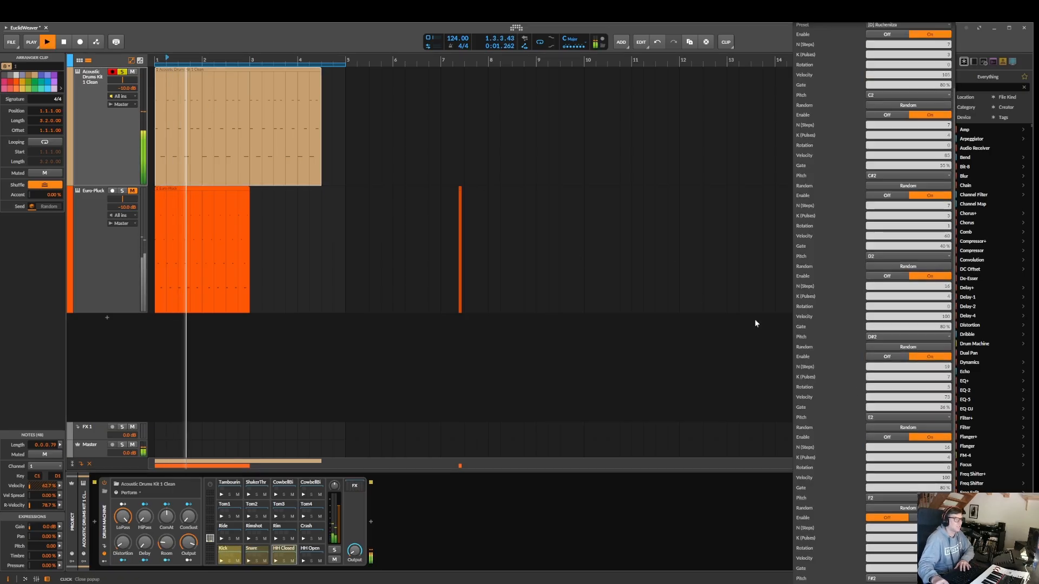
{"action": "scroll", "coordinate": [913, 572], "scroll_direction": "down", "scroll_amount": 3}
{"action": "key", "text": "space"}
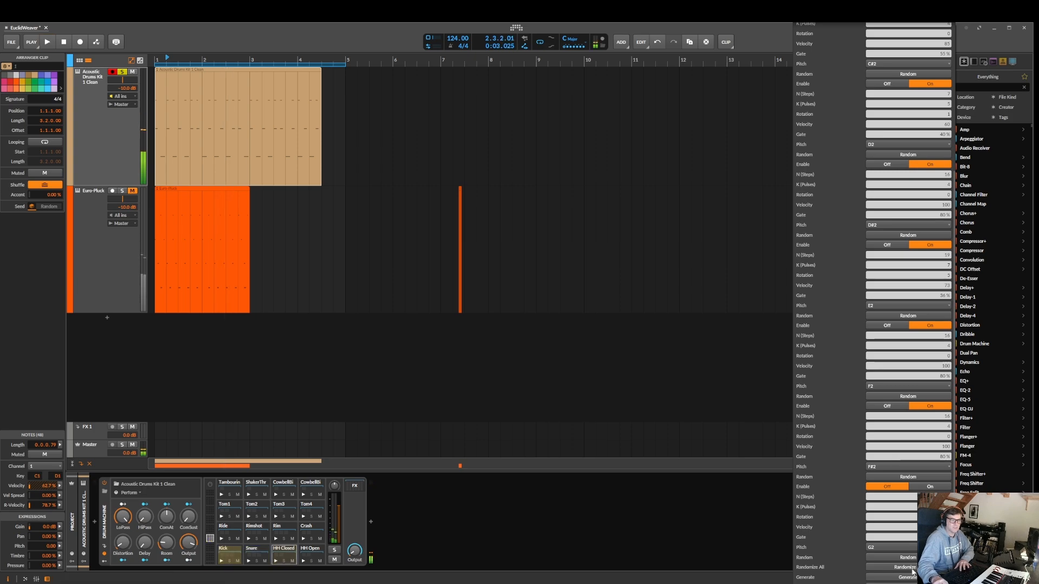
{"action": "left_click", "coordinate": [915, 578]}
{"action": "key", "text": "space"}
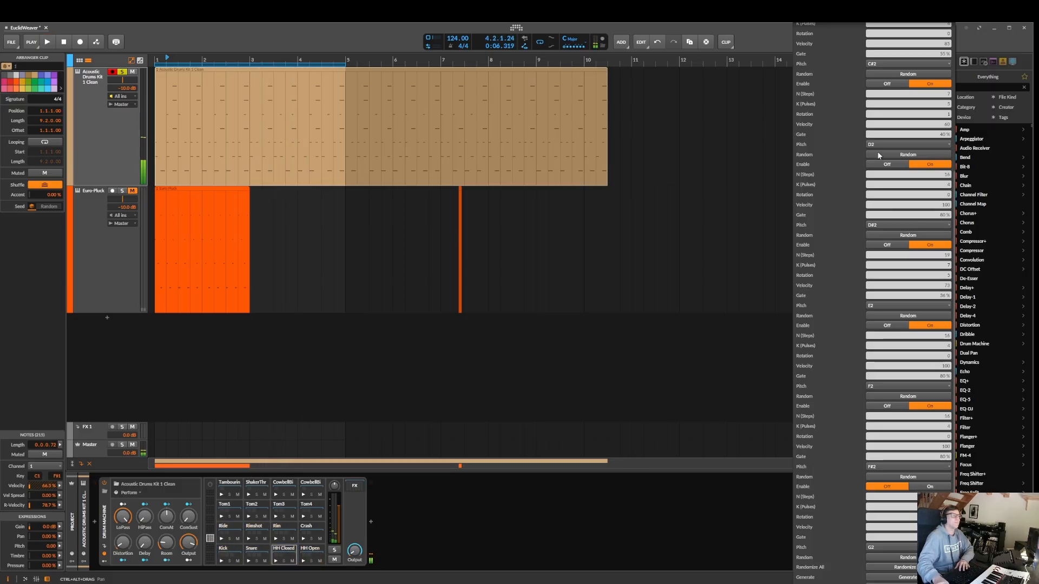
Load the "[D] 5 vs 8 Phase" preset, generate the drum clip and start playback
{"action": "scroll", "coordinate": [898, 172], "scroll_direction": "up", "scroll_amount": 4}
{"action": "left_click", "coordinate": [890, 112]}
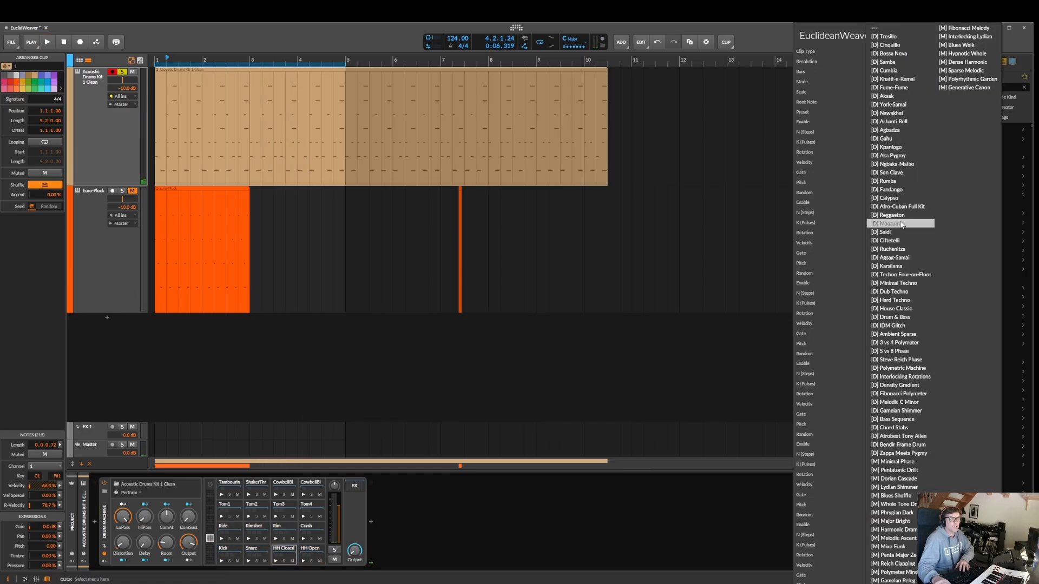
{"action": "left_click", "coordinate": [905, 352]}
{"action": "scroll", "coordinate": [910, 301], "scroll_direction": "down", "scroll_amount": 4}
{"action": "left_click", "coordinate": [907, 578]}
{"action": "key", "text": "space"}
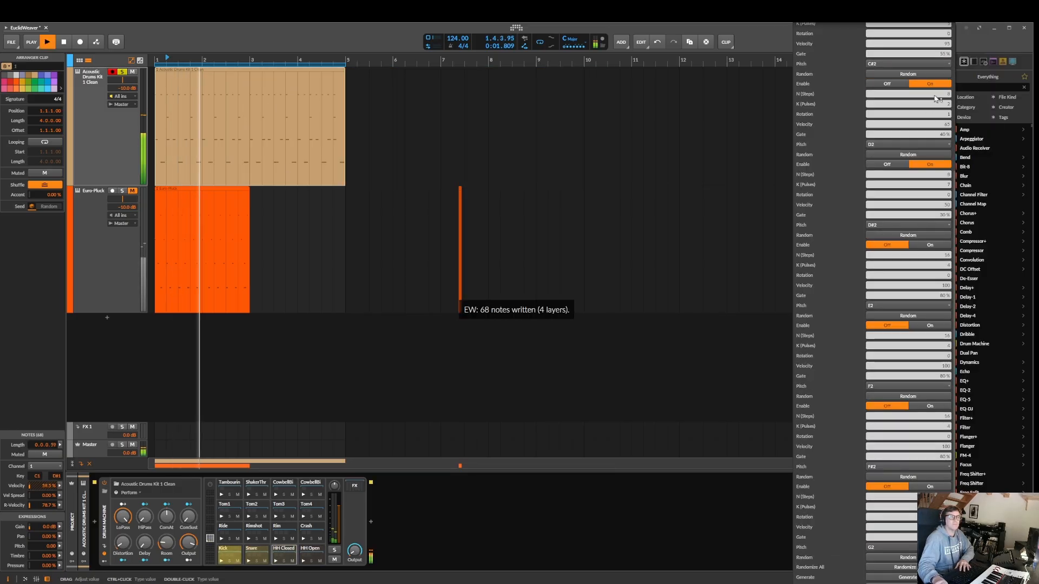
Load the "[D] Interlocking Rotations" preset and regenerate the drum clip during playback
{"action": "scroll", "coordinate": [936, 99], "scroll_direction": "up", "scroll_amount": 4}
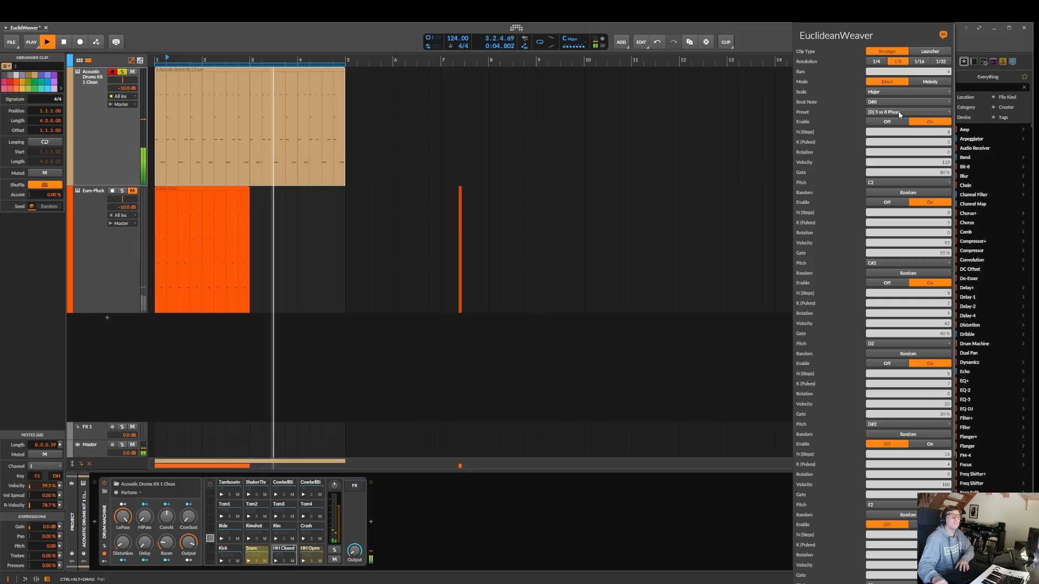
{"action": "left_click", "coordinate": [898, 111]}
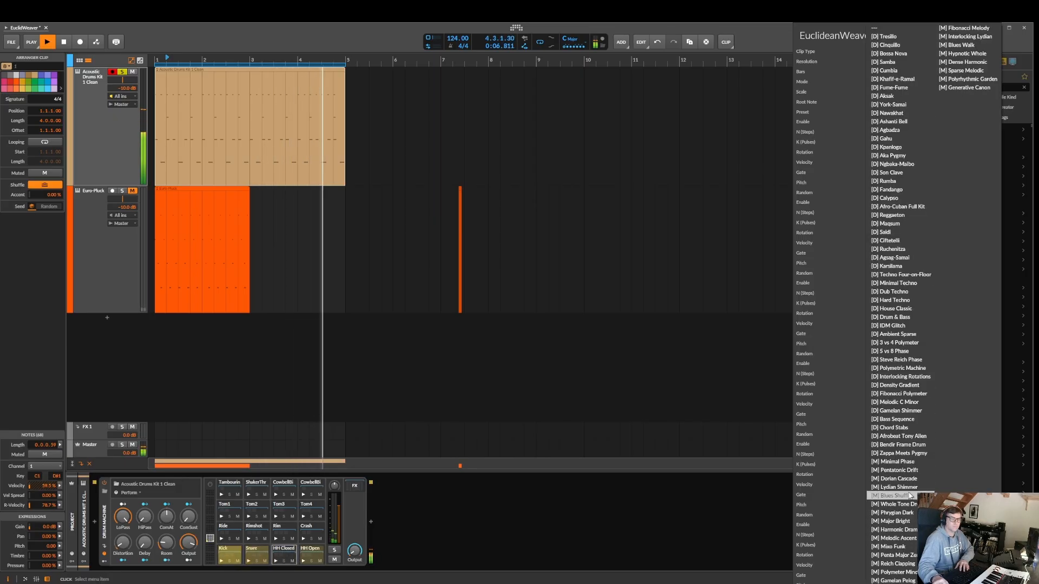
{"action": "left_click", "coordinate": [920, 377]}
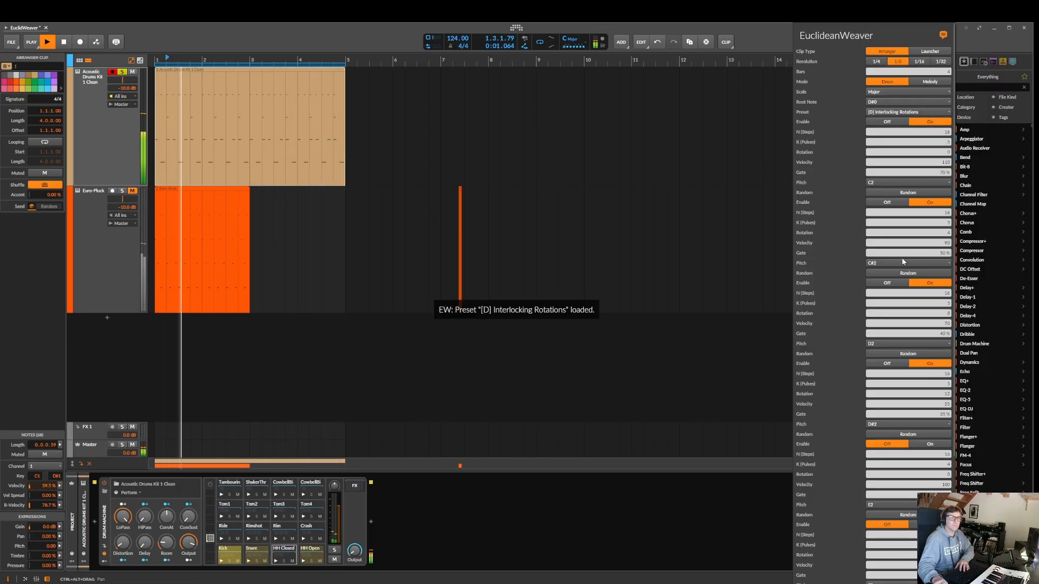
{"action": "scroll", "coordinate": [910, 433], "scroll_direction": "down", "scroll_amount": 5}
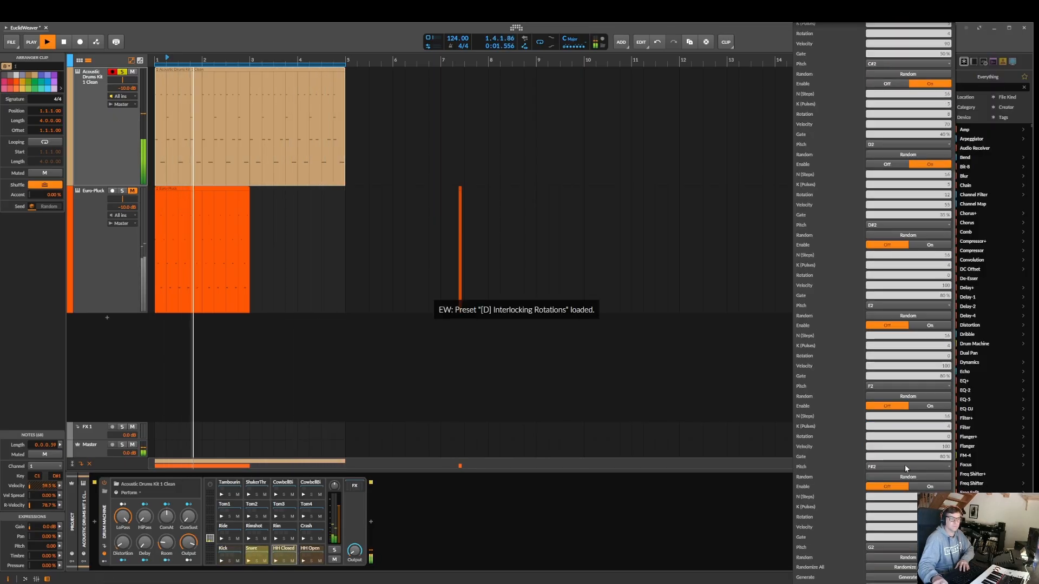
{"action": "left_click", "coordinate": [912, 578]}
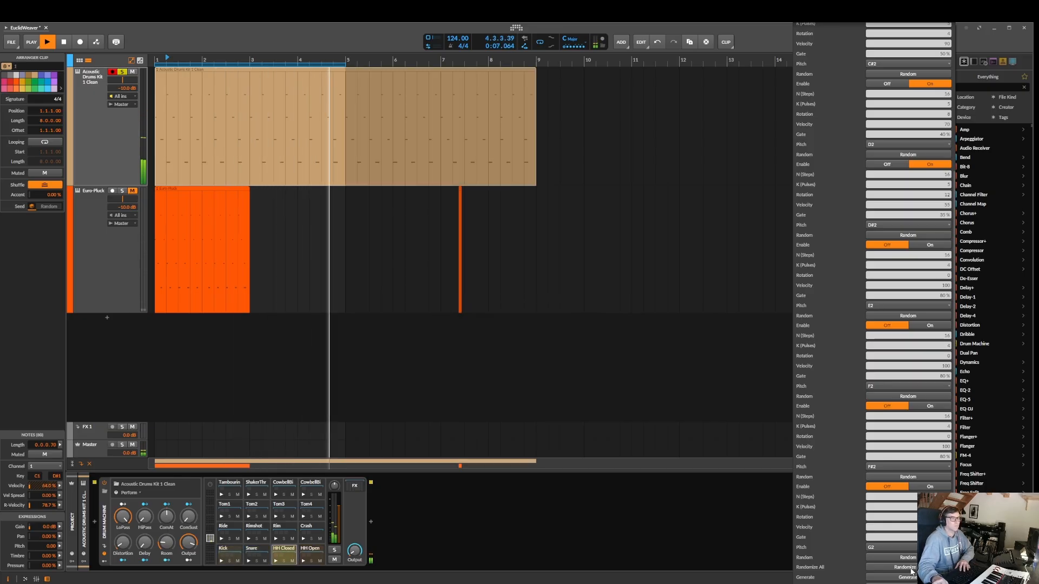
Enable the E2 and F2 layers, regenerate the drum clip and stop playback after listening
{"action": "left_click", "coordinate": [941, 248]}
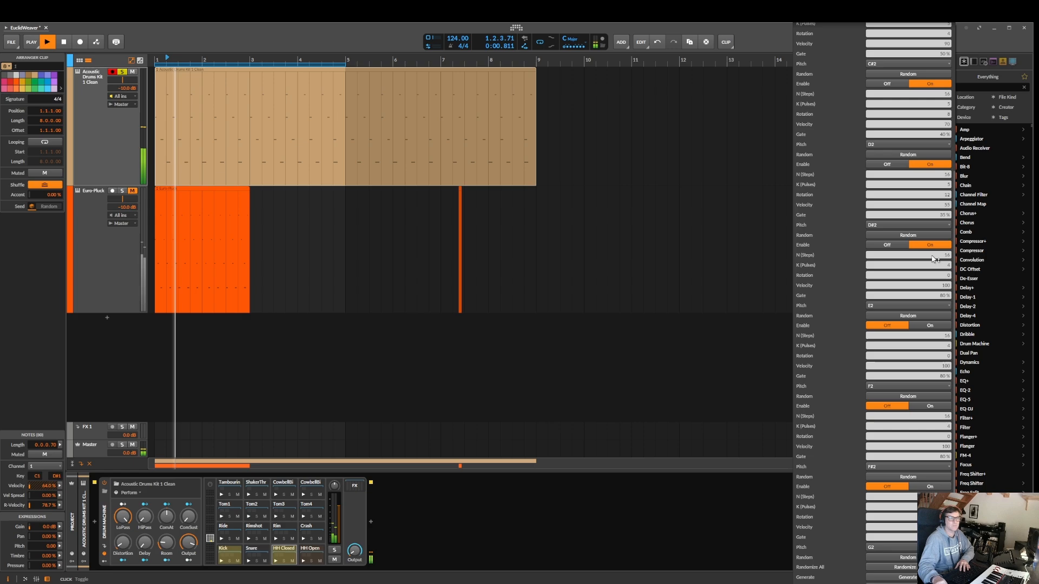
{"action": "left_click", "coordinate": [929, 325]}
{"action": "left_click", "coordinate": [922, 577]}
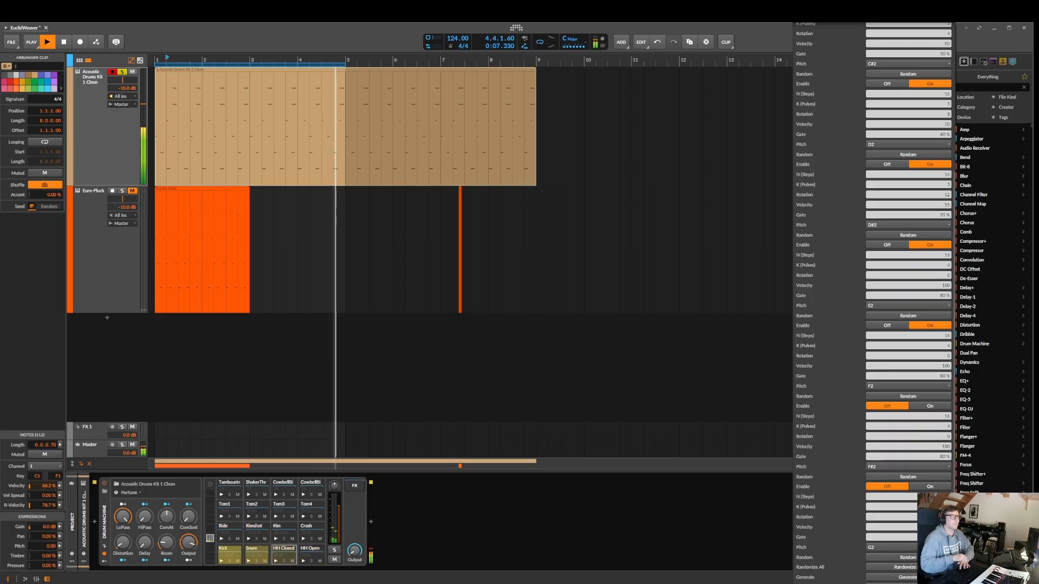
{"action": "key", "text": "space"}
Set the resolution to 1/16, regenerate the drum clip and audition it
{"action": "scroll", "coordinate": [914, 204], "scroll_direction": "up", "scroll_amount": 5}
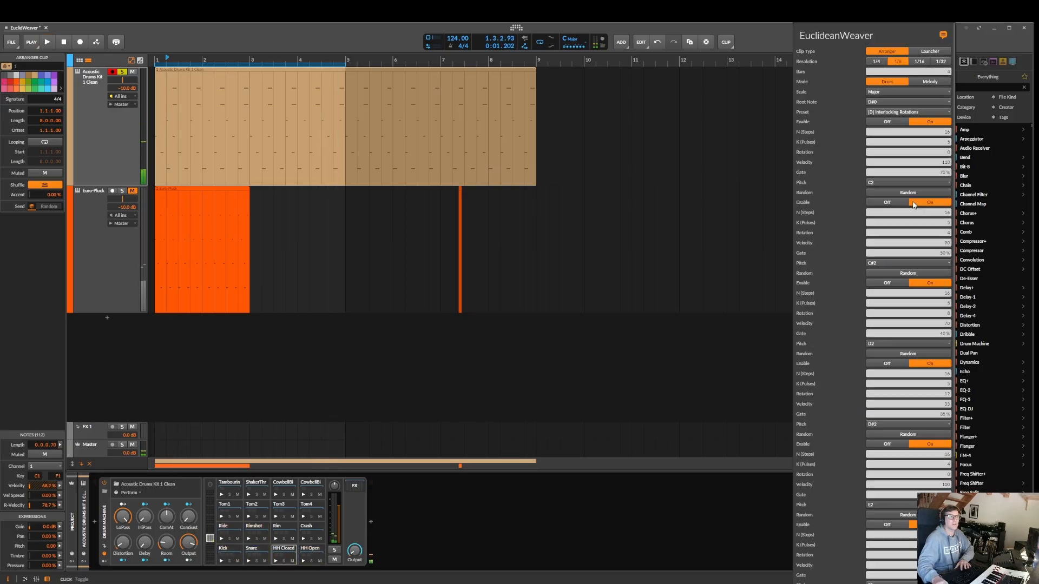
{"action": "left_click", "coordinate": [921, 65]}
{"action": "scroll", "coordinate": [916, 217], "scroll_direction": "down", "scroll_amount": 5}
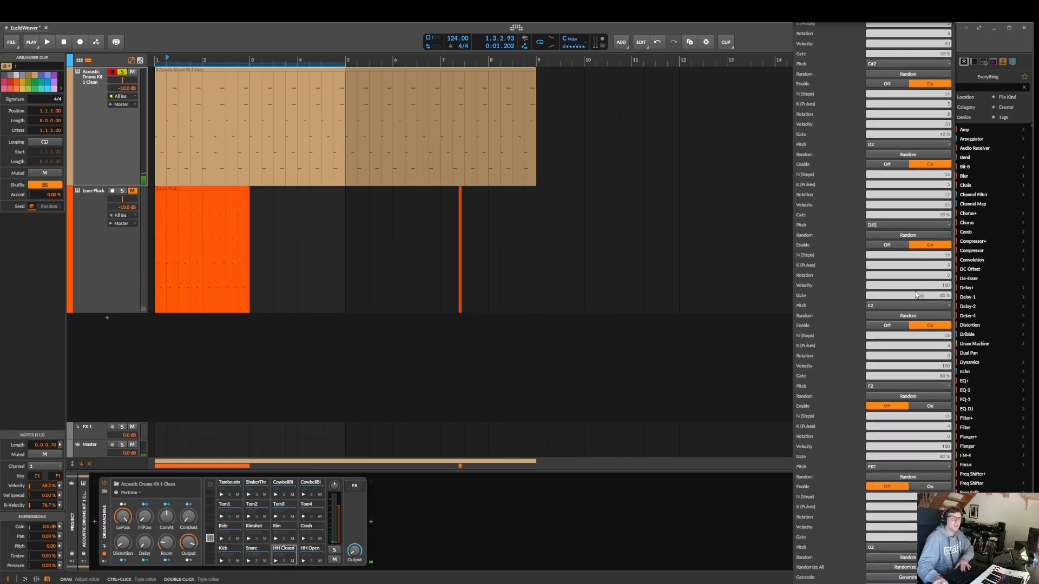
{"action": "left_click", "coordinate": [914, 578]}
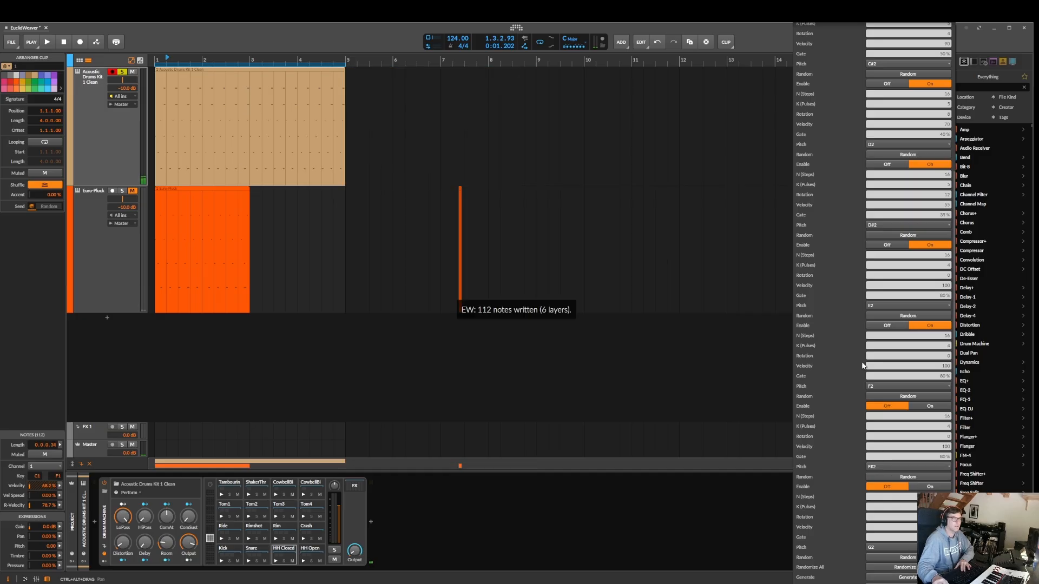
{"action": "key", "text": "space"}
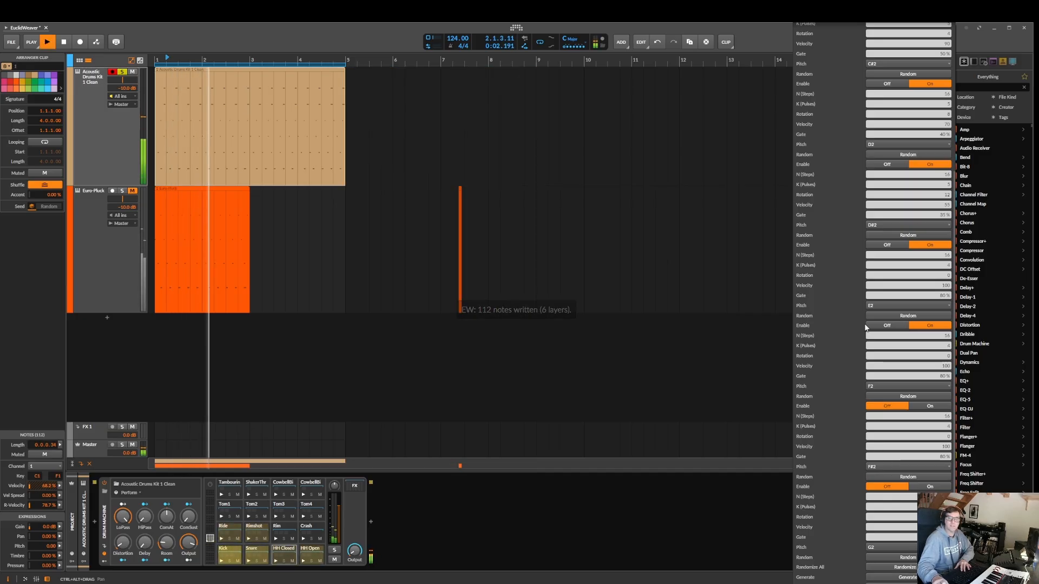
{"action": "key", "text": "space"}
Set the resolution back to 1/8, regenerate the drum clip and audition it briefly
{"action": "scroll", "coordinate": [865, 327], "scroll_direction": "up", "scroll_amount": 5}
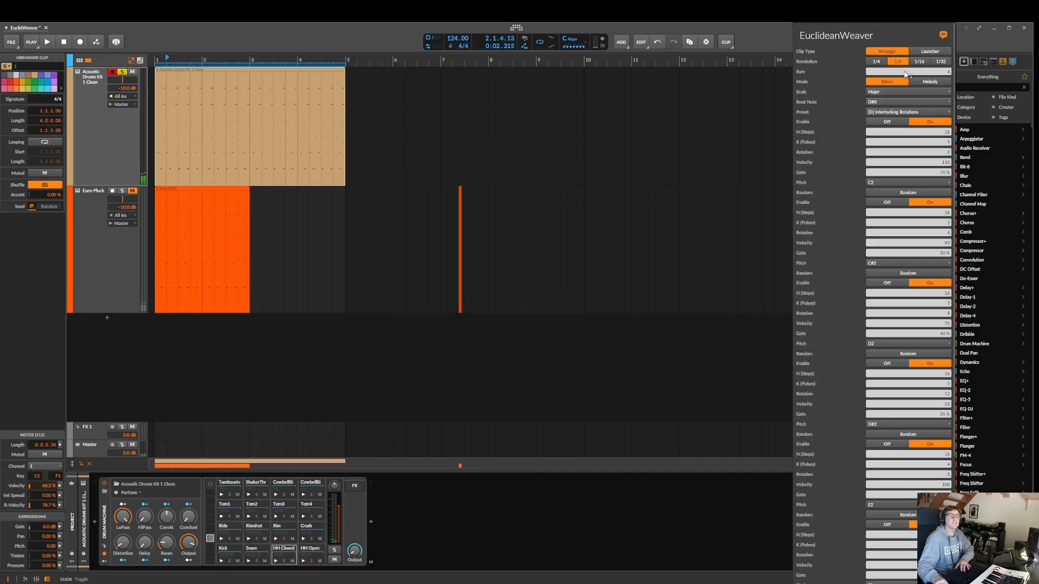
{"action": "scroll", "coordinate": [904, 245], "scroll_direction": "down", "scroll_amount": 5}
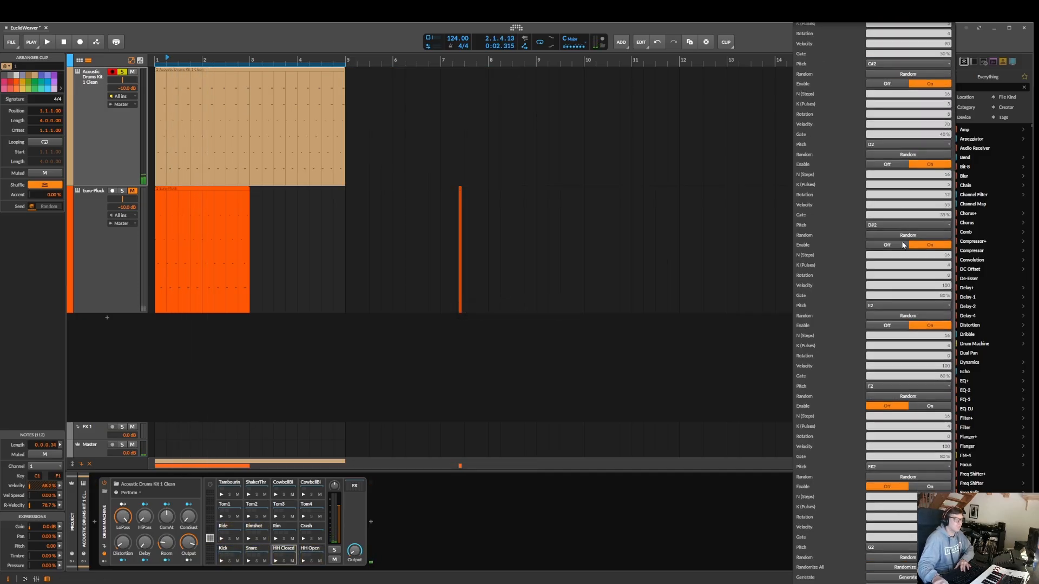
{"action": "left_click", "coordinate": [909, 578]}
{"action": "key", "text": "space"}
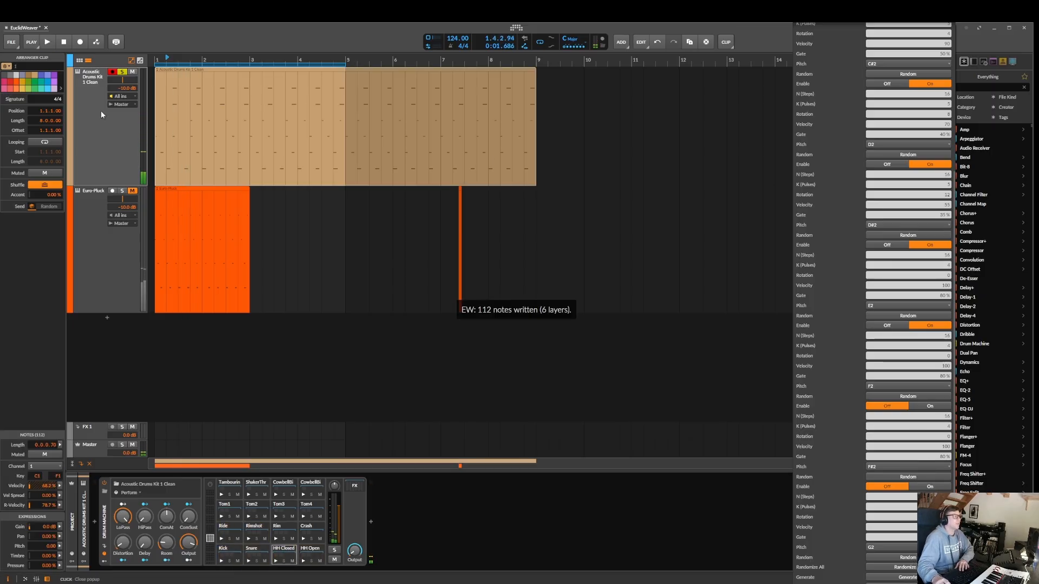
Switch the EuclideanWeaver mode to Melody and set its scale to Phrygian
{"action": "scroll", "coordinate": [915, 87], "scroll_direction": "up", "scroll_amount": 5}
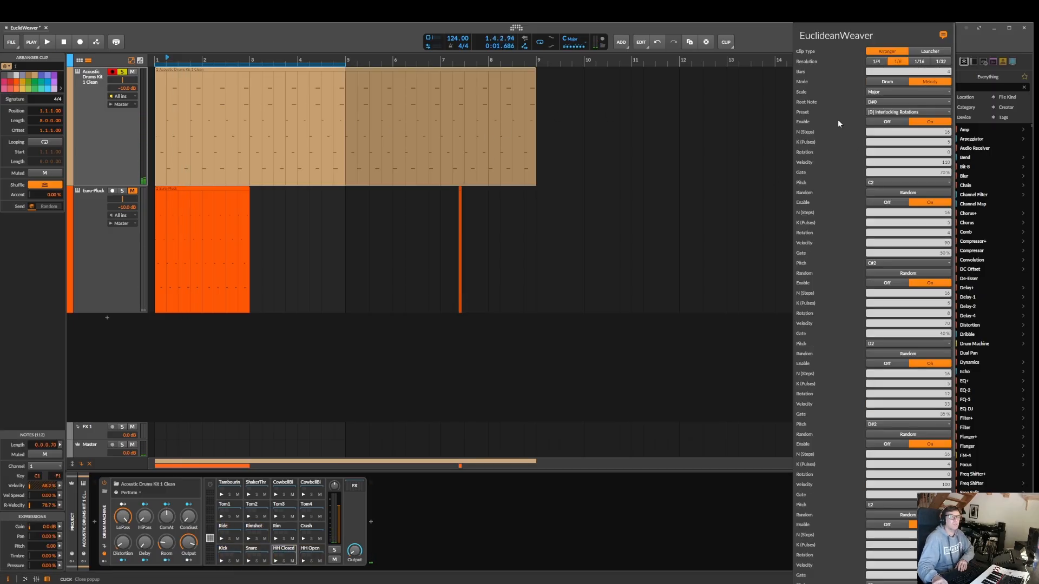
{"action": "left_click", "coordinate": [886, 92]}
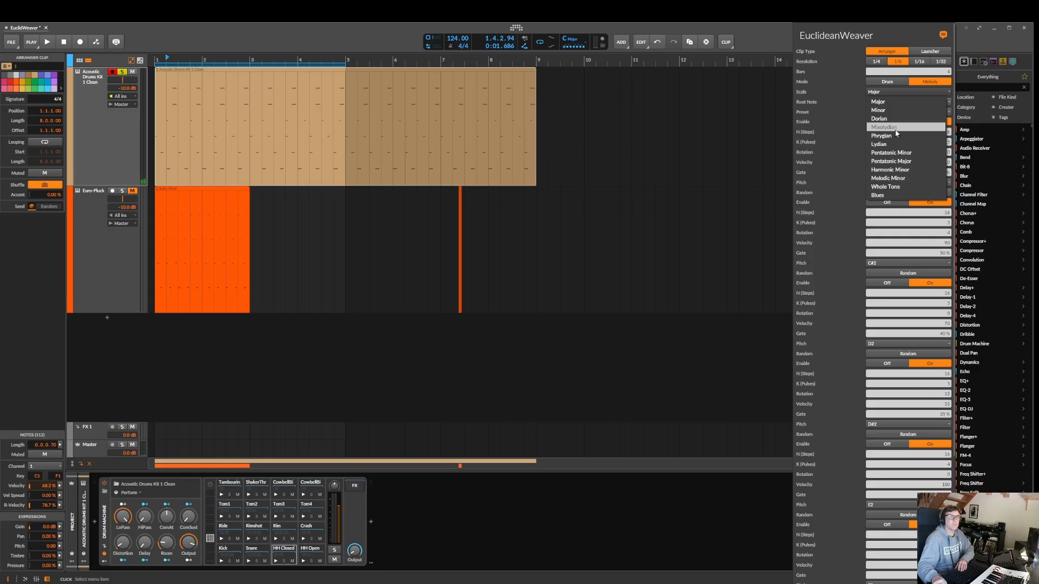
{"action": "left_click", "coordinate": [892, 135]}
{"action": "scroll", "coordinate": [883, 115], "scroll_direction": "down", "scroll_amount": 5}
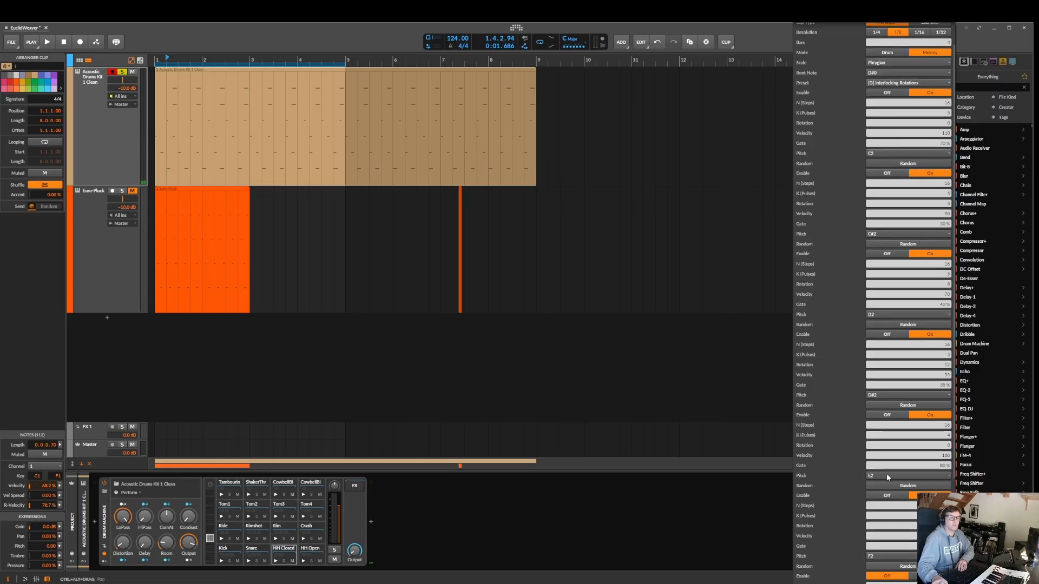
Close the EuclideanWeaver settings, then select, unmute and solo the Euro-Pluck track
{"action": "left_click", "coordinate": [94, 226]}
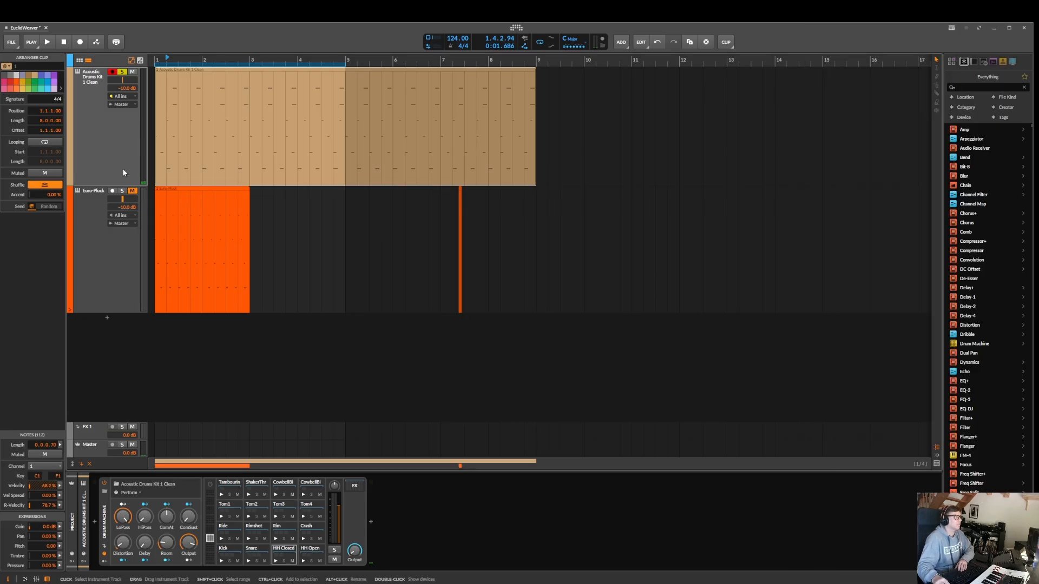
{"action": "left_click", "coordinate": [99, 87]}
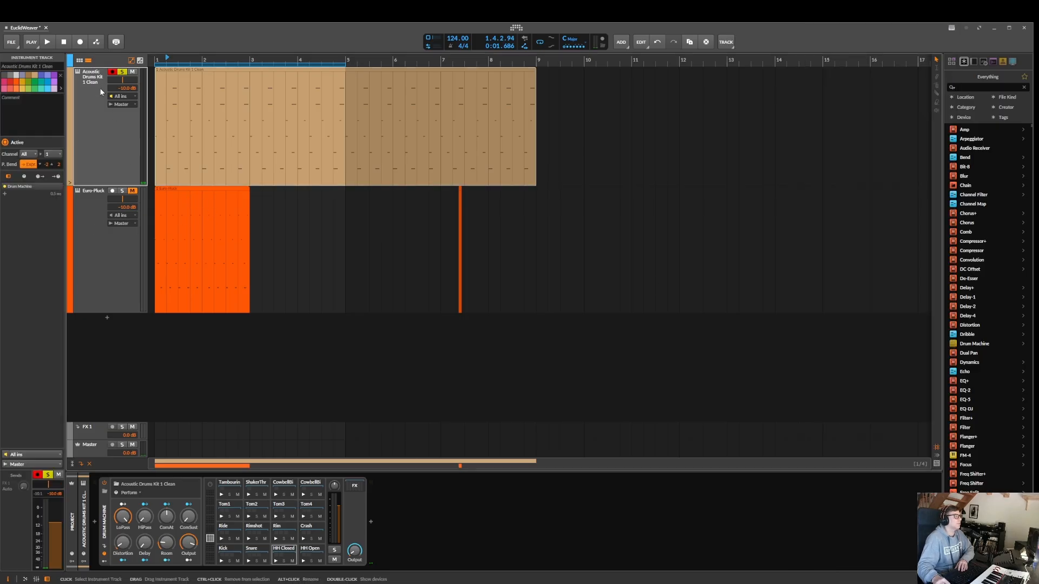
{"action": "left_click", "coordinate": [123, 198]}
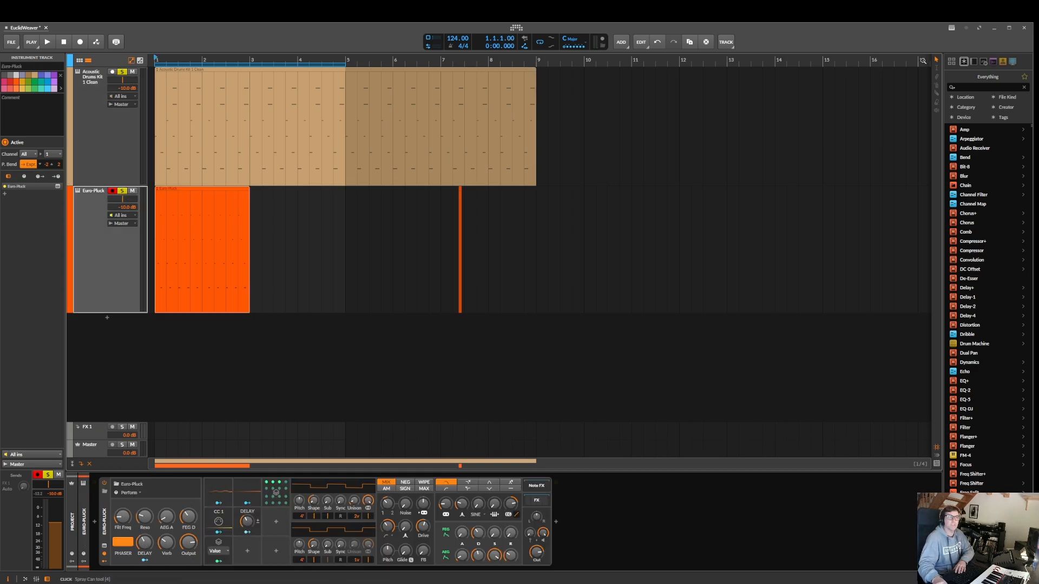
Load the [M] Minimal Phase preset in EuclideanWeaver, generate the Euro-Pluck clip and audition it
{"action": "left_click", "coordinate": [957, 30]}
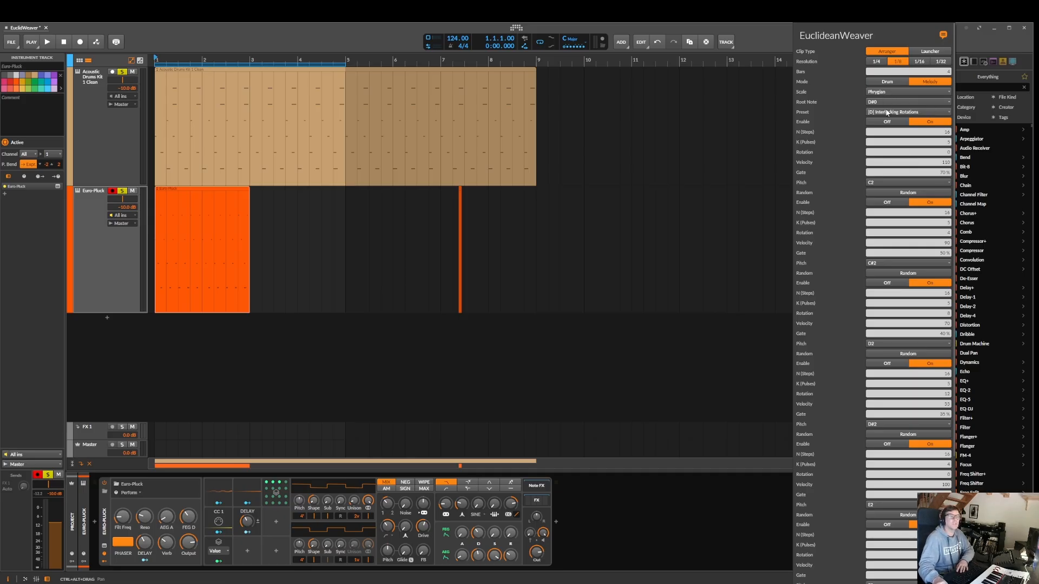
{"action": "left_click", "coordinate": [903, 113]}
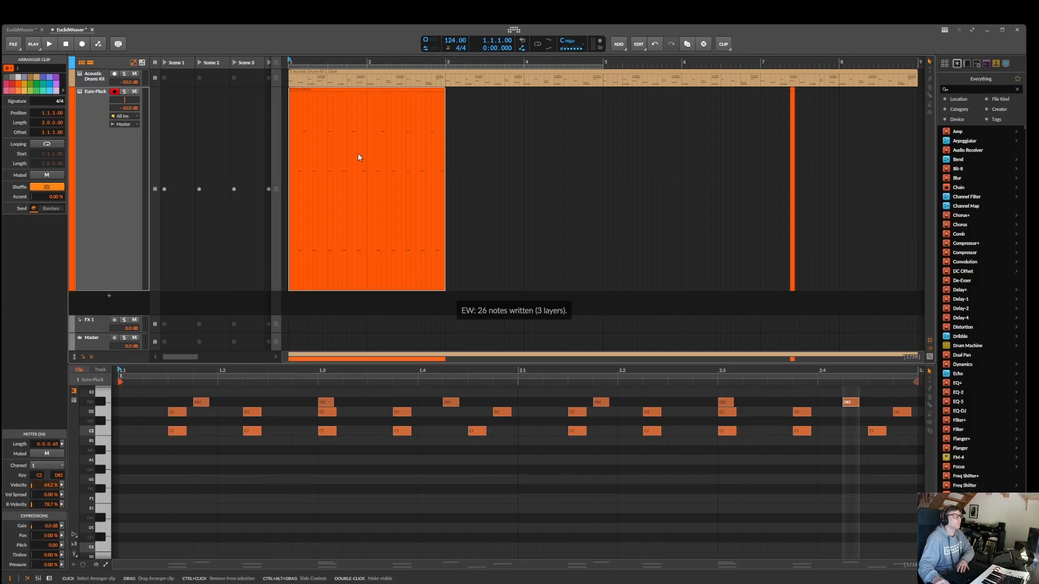
{"action": "key", "text": "space"}
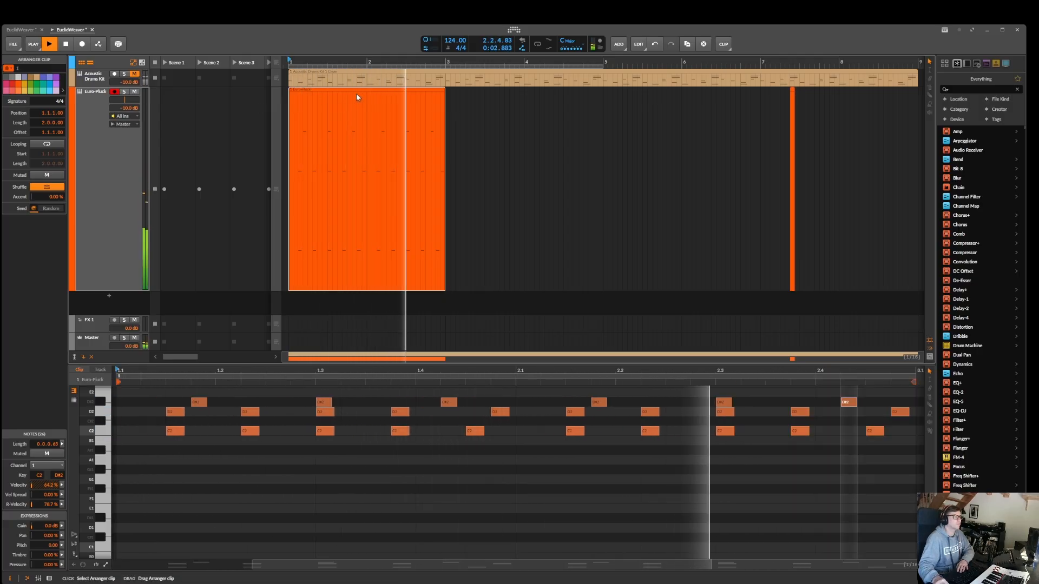
{"action": "key", "text": "space"}
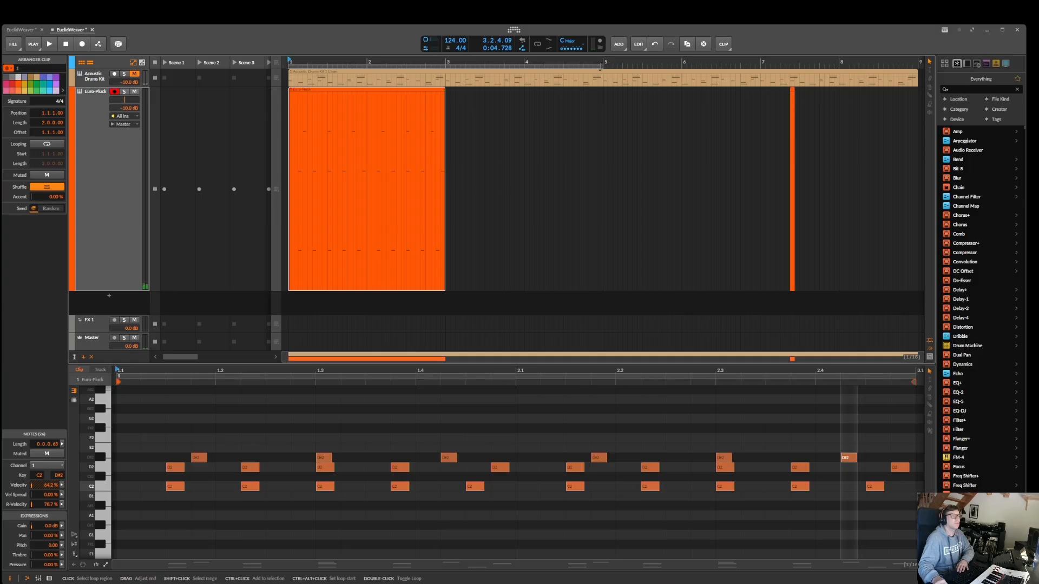
Shorten the arranger loop region to the two bars of the Euro-Pluck clip and play it with looping enabled
{"action": "left_click_drag", "start_coordinate": [600, 65], "coordinate": [430, 67]}
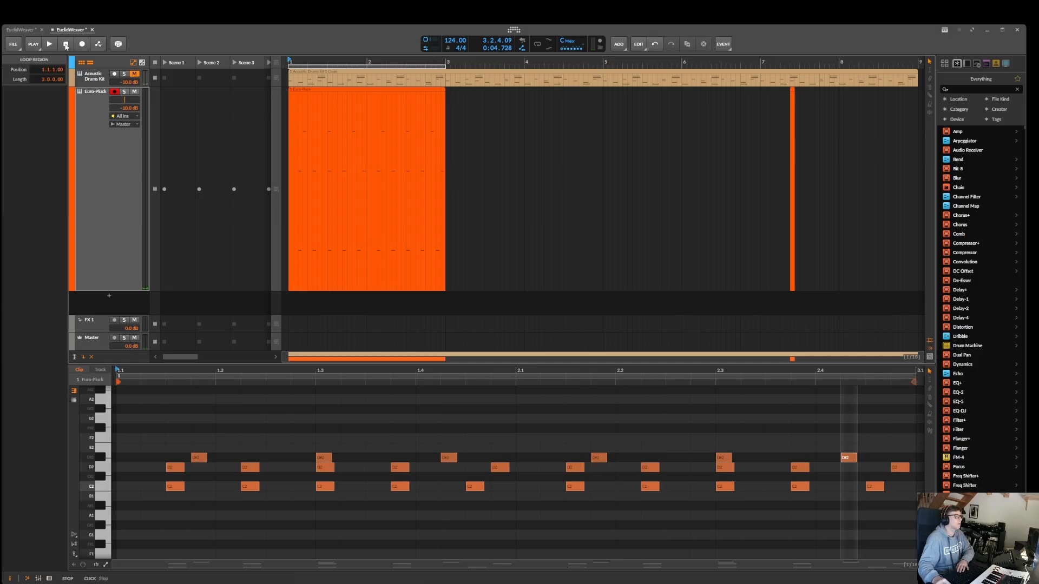
{"action": "left_click", "coordinate": [50, 44]}
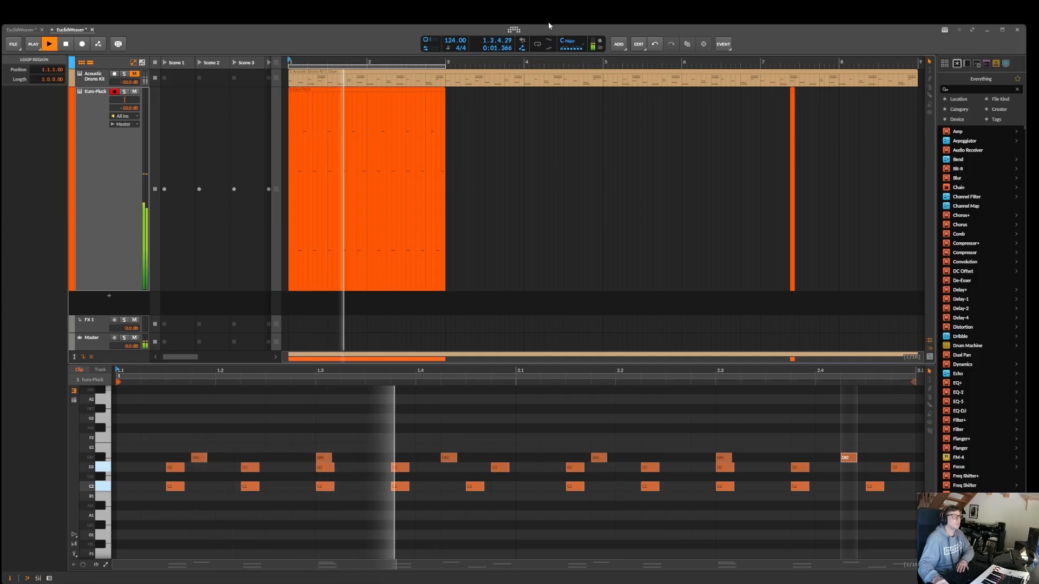
{"action": "left_click", "coordinate": [538, 47]}
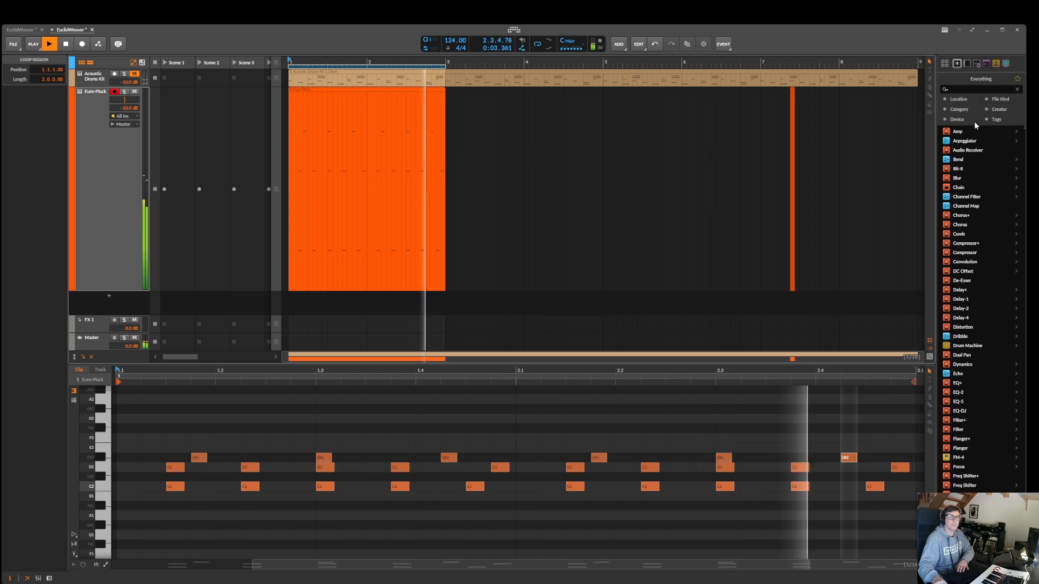
Enable the fourth and fifth EuclideanWeaver layers, with pitches D#2 and E2
{"action": "left_click", "coordinate": [944, 30]}
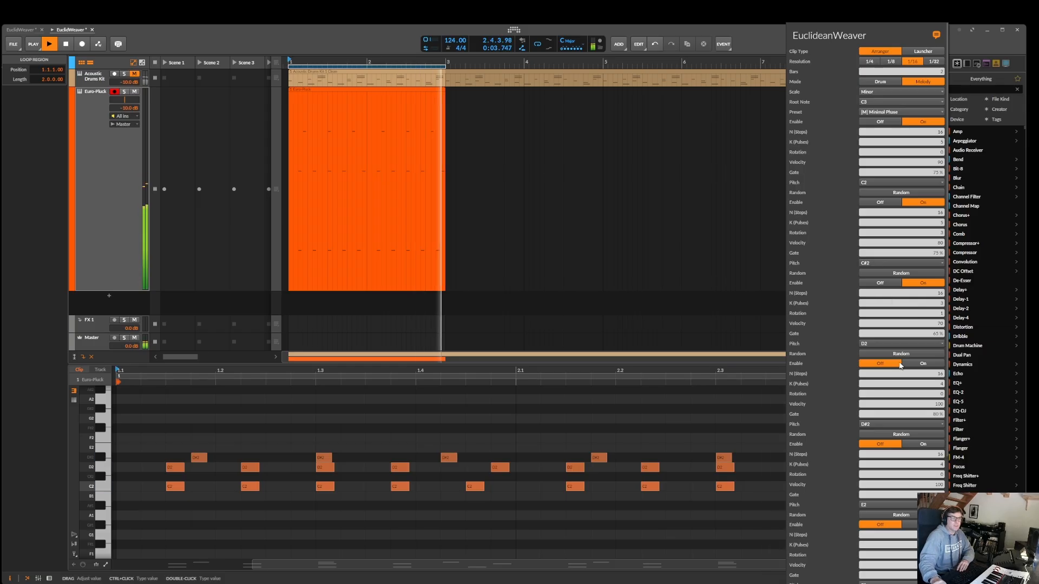
{"action": "left_click", "coordinate": [921, 365]}
{"action": "scroll", "coordinate": [924, 352], "scroll_direction": "down", "scroll_amount": 3}
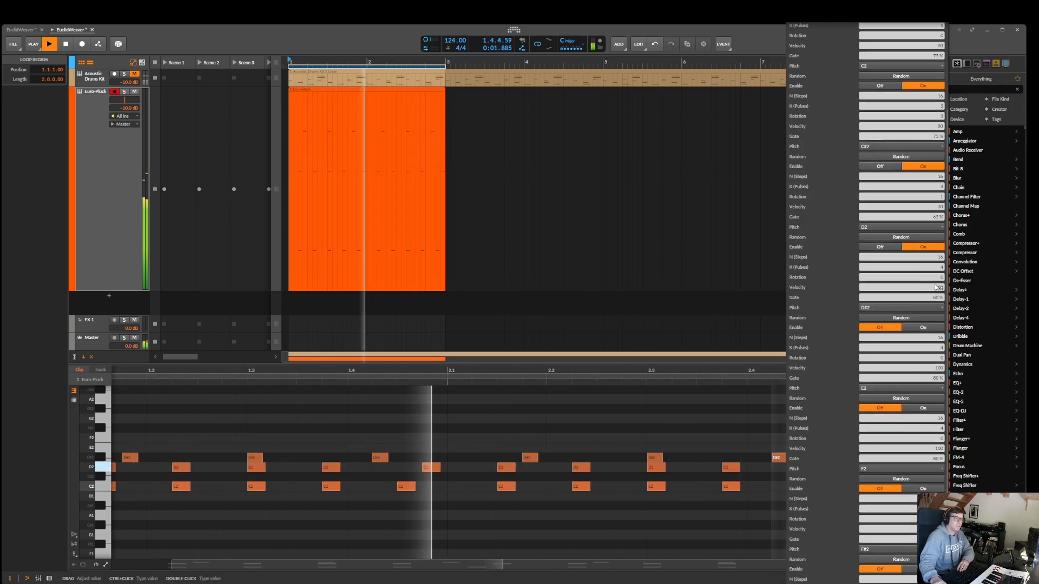
{"action": "left_click", "coordinate": [928, 329]}
{"action": "scroll", "coordinate": [929, 329], "scroll_direction": "down", "scroll_amount": 2}
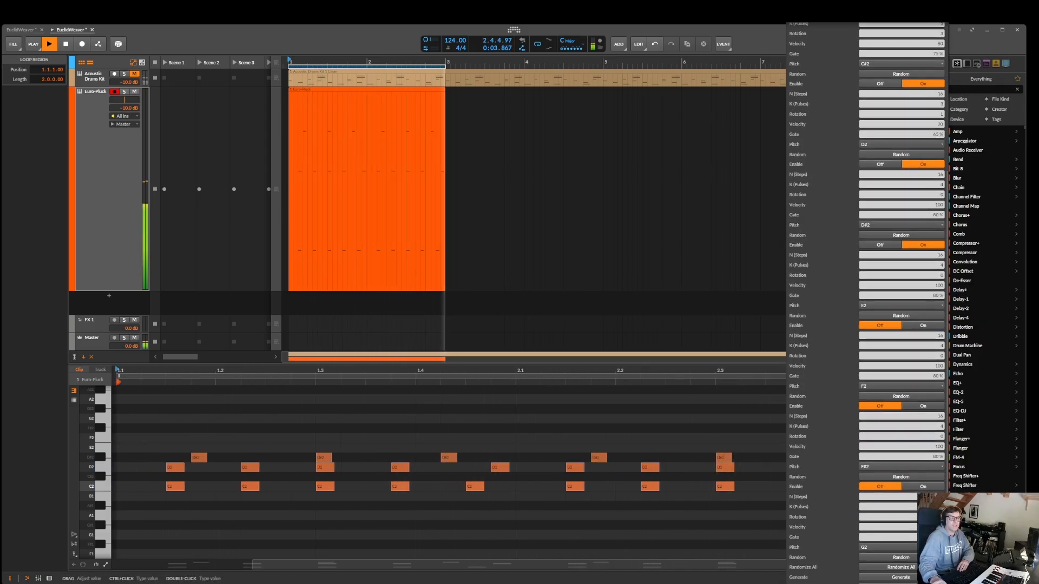
Stop playback, select the Euro-Pluck clip, regenerate its melody with the enabled layers and audition it
{"action": "left_click", "coordinate": [905, 578]}
{"action": "key", "text": "space"}
{"action": "left_click", "coordinate": [339, 91]}
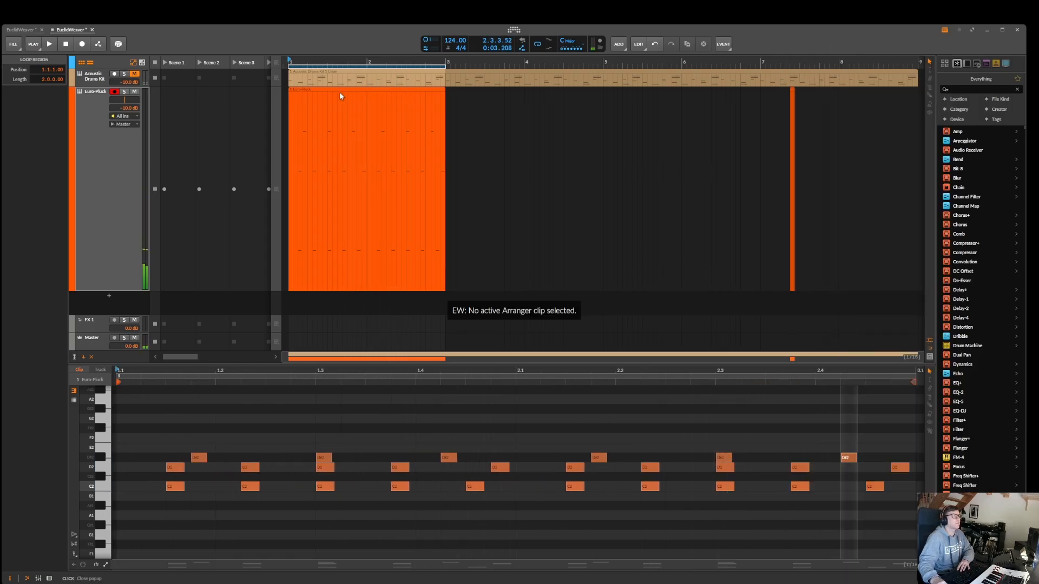
{"action": "left_click", "coordinate": [342, 91]}
{"action": "left_click", "coordinate": [945, 30]}
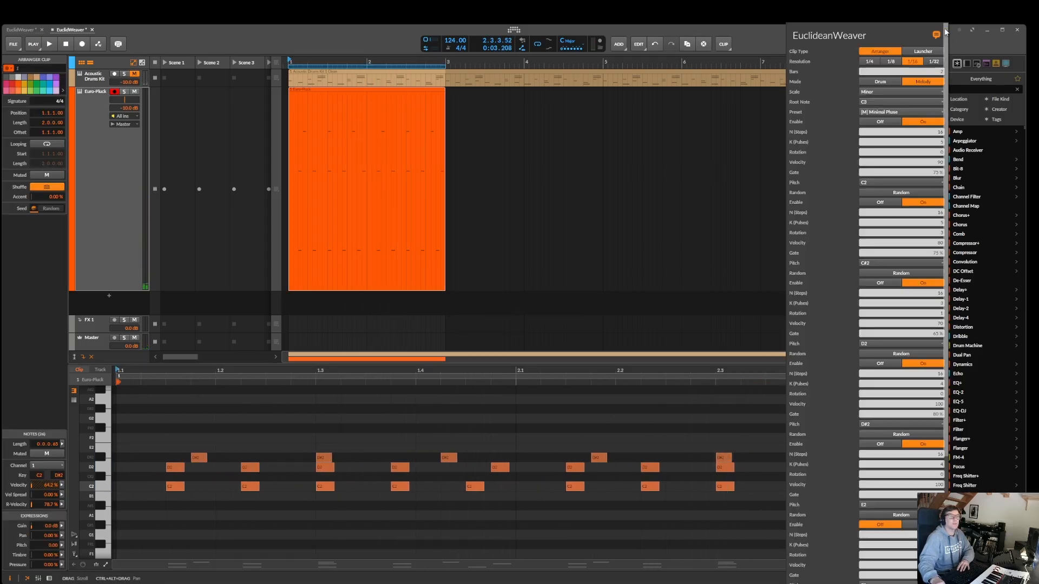
{"action": "scroll", "coordinate": [904, 216], "scroll_direction": "down", "scroll_amount": 5}
{"action": "left_click", "coordinate": [910, 579]}
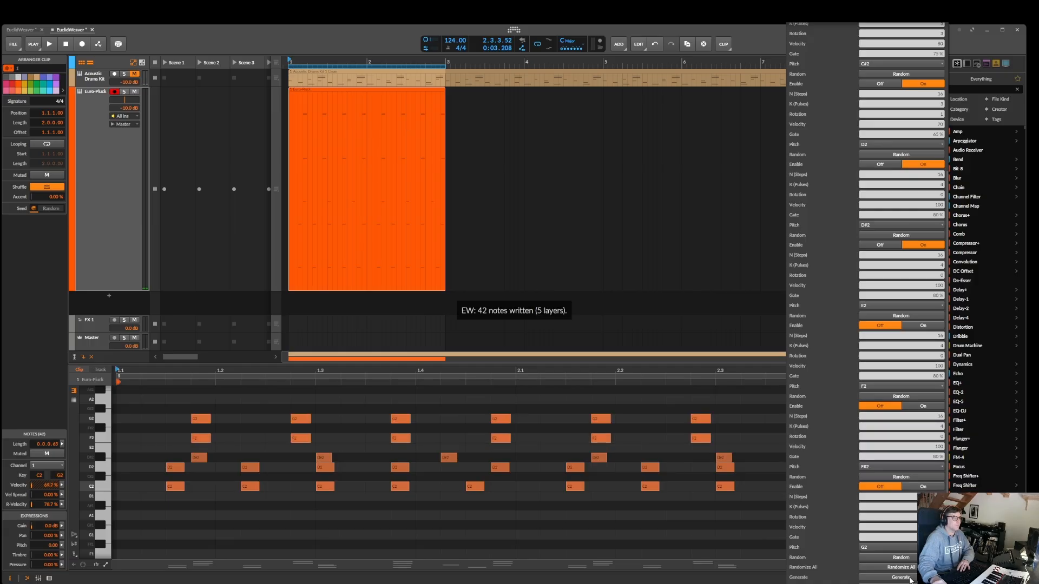
{"action": "key", "text": "space"}
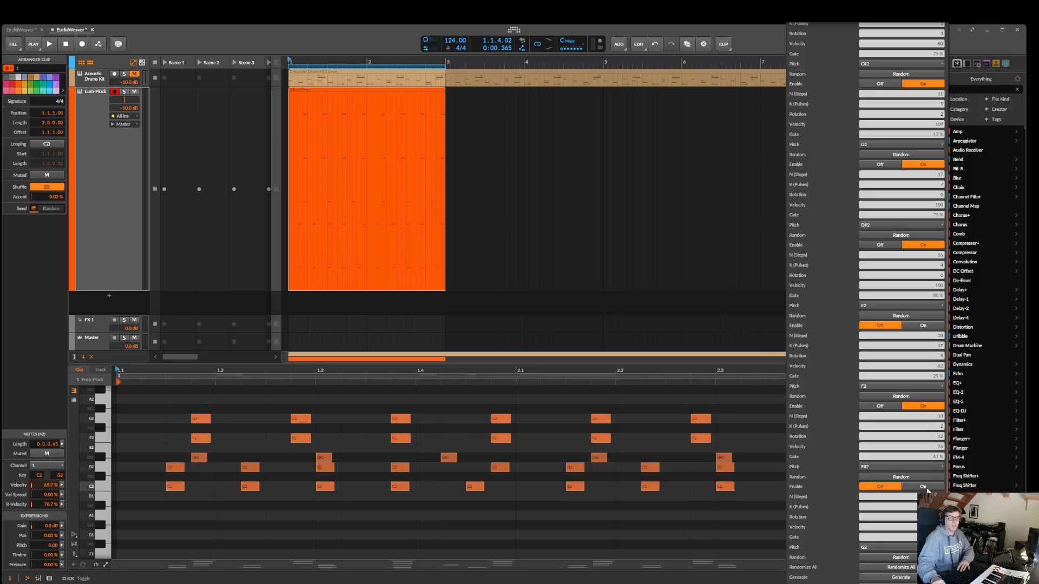
Enable the F#2 and G2 layers alongside the randomized layer values, regenerate the clip and audition it
{"action": "scroll", "coordinate": [911, 522], "scroll_direction": "up", "scroll_amount": 1}
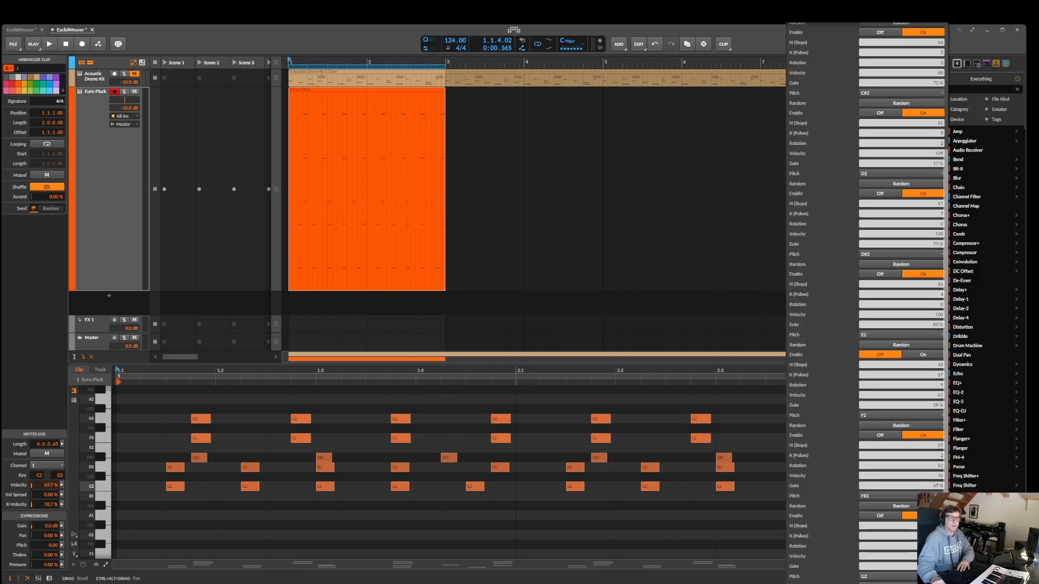
{"action": "scroll", "coordinate": [911, 452], "scroll_direction": "down", "scroll_amount": 1}
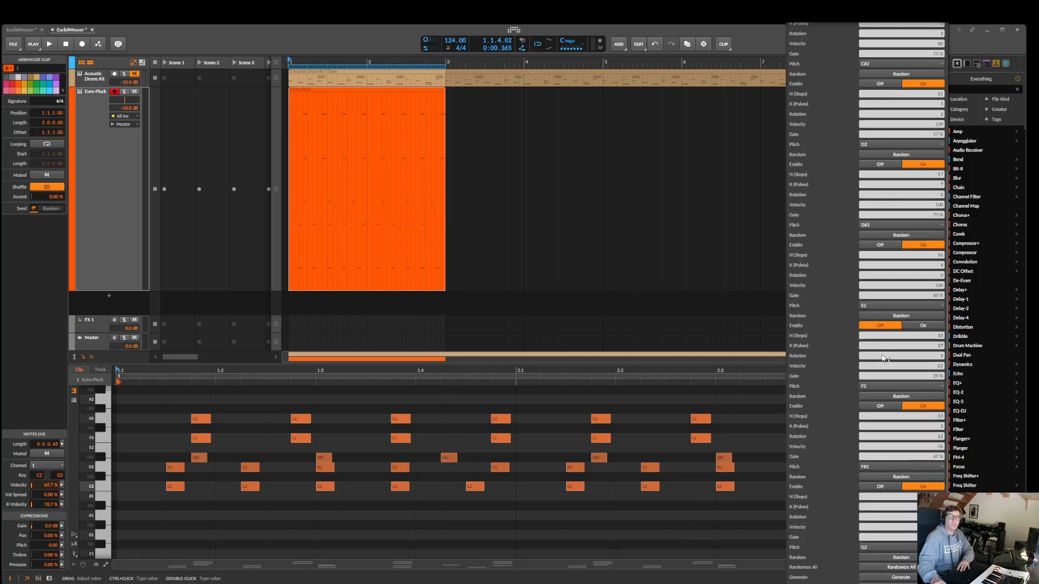
{"action": "left_click", "coordinate": [902, 578]}
{"action": "key", "text": "space"}
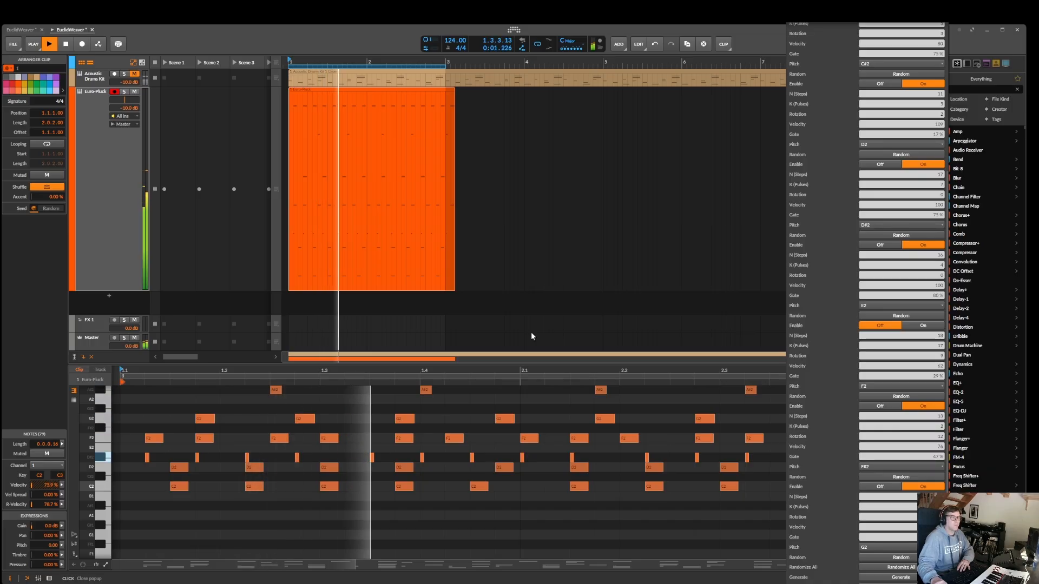
{"action": "key", "text": "space"}
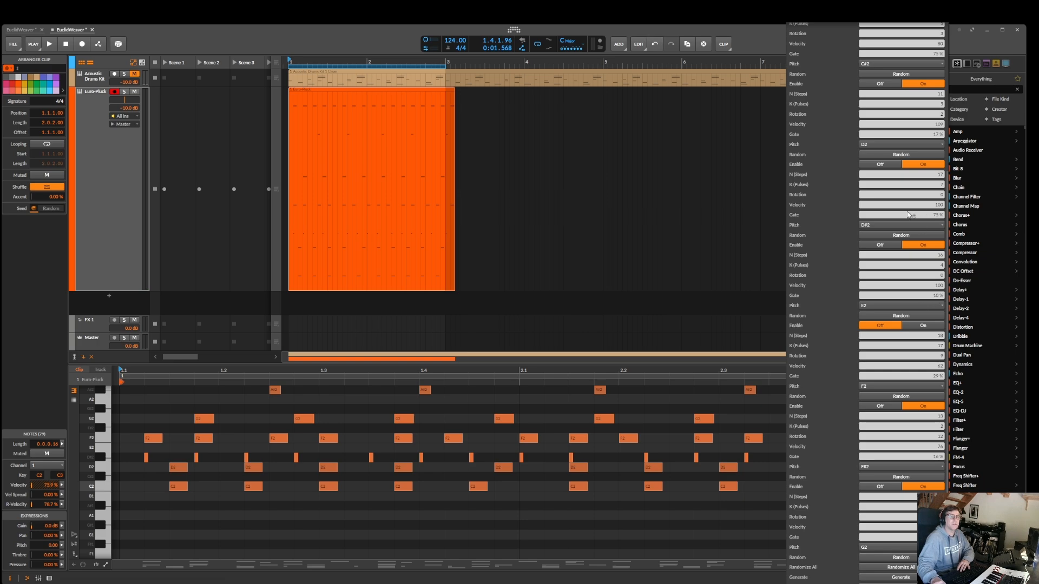
Regenerate the clip with shorter gates on the E2 and F#2 layers and audition it
{"action": "scroll", "coordinate": [897, 317], "scroll_direction": "up", "scroll_amount": 1}
{"action": "scroll", "coordinate": [900, 558], "scroll_direction": "down", "scroll_amount": 1}
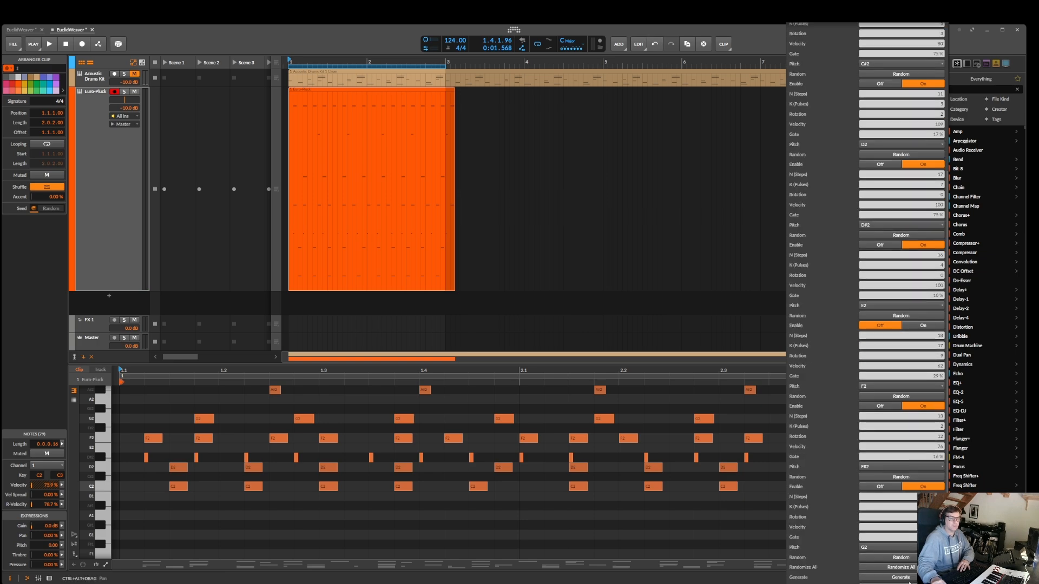
{"action": "left_click", "coordinate": [901, 578]}
{"action": "key", "text": "space"}
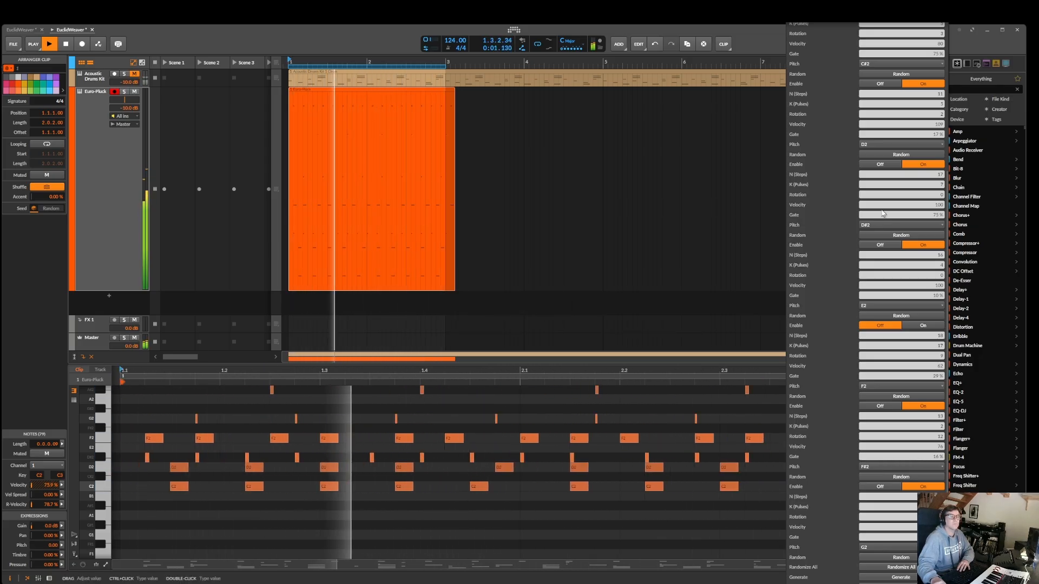
{"action": "key", "text": "space"}
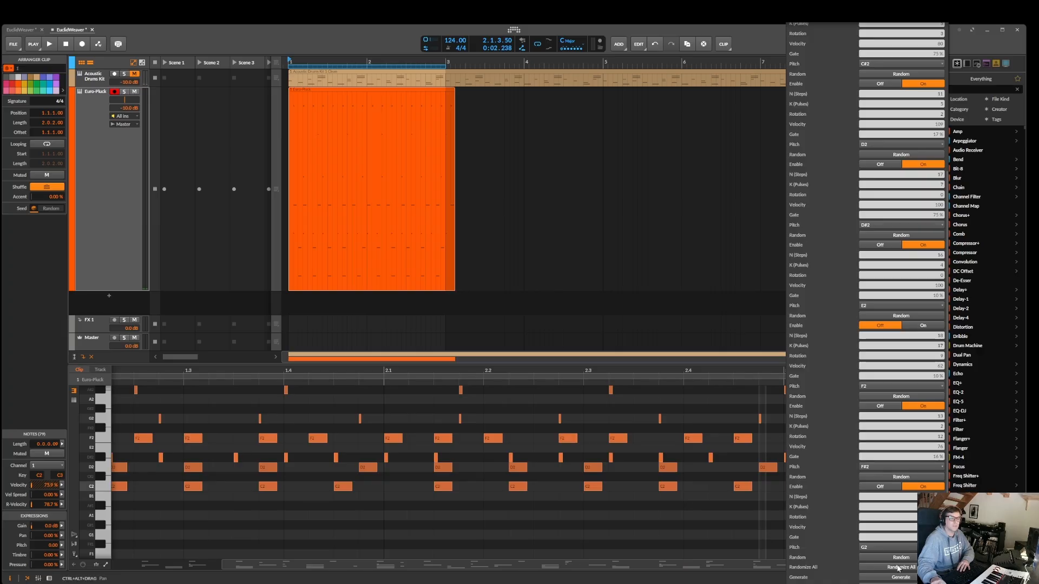
{"action": "key", "text": "space"}
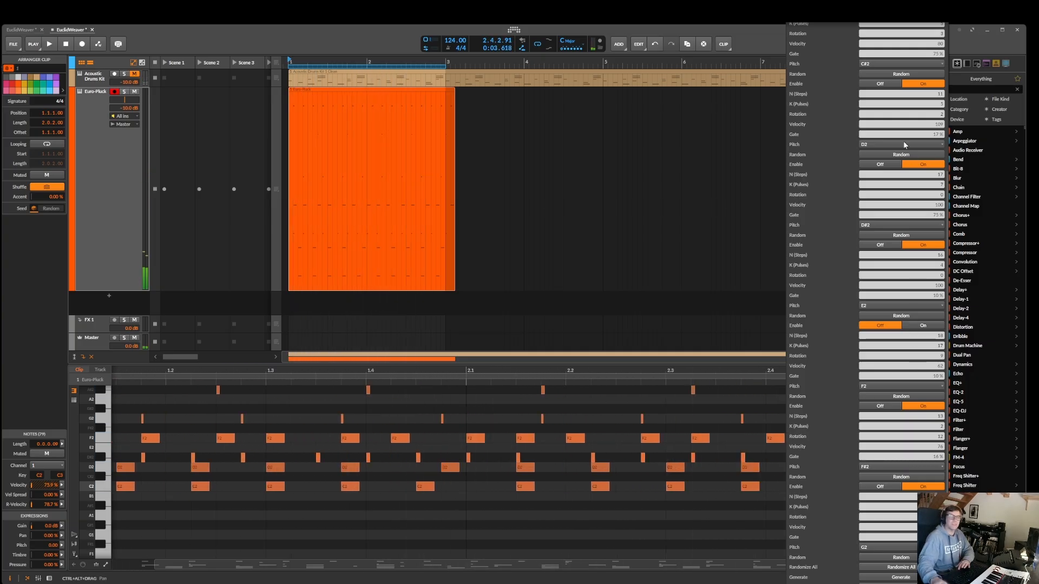
Randomize all EuclideanWeaver layers, regenerate the Euro-Pluck clip and audition the new melody
{"action": "scroll", "coordinate": [877, 152], "scroll_direction": "up", "scroll_amount": 5}
{"action": "scroll", "coordinate": [893, 216], "scroll_direction": "down", "scroll_amount": 5}
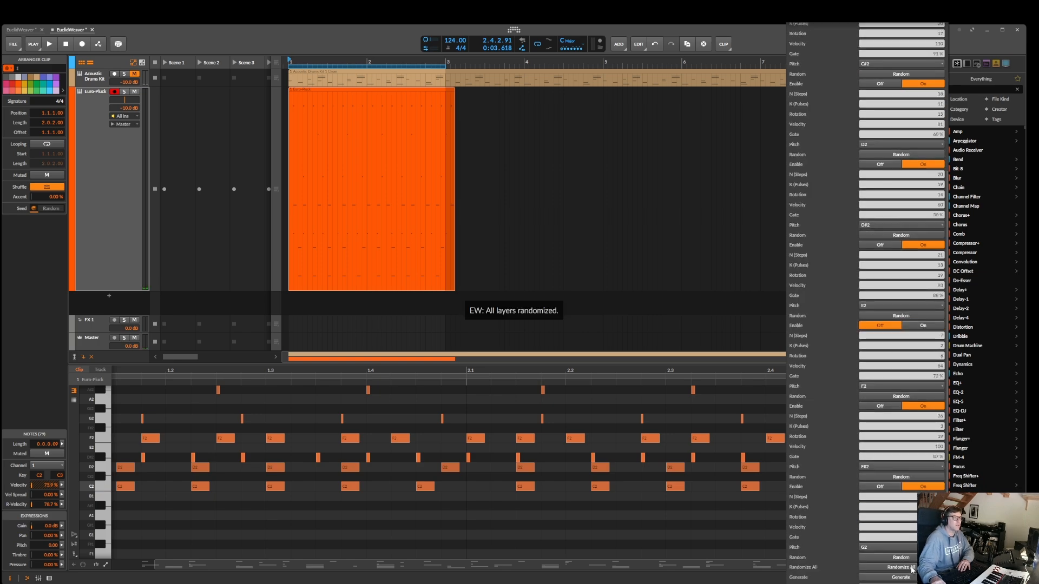
{"action": "left_click", "coordinate": [321, 99]}
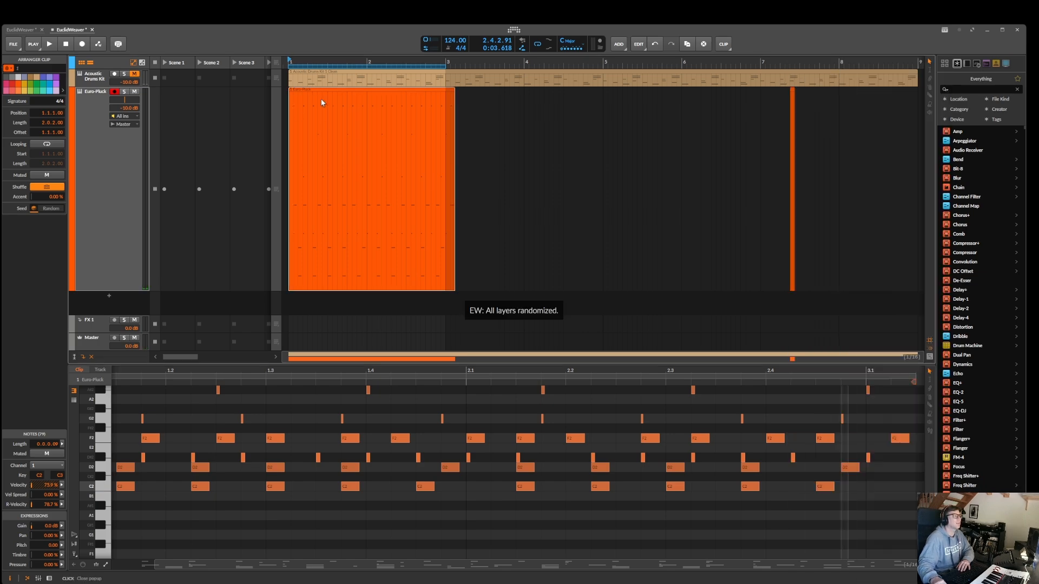
{"action": "left_click", "coordinate": [943, 28]}
{"action": "left_click", "coordinate": [910, 568]}
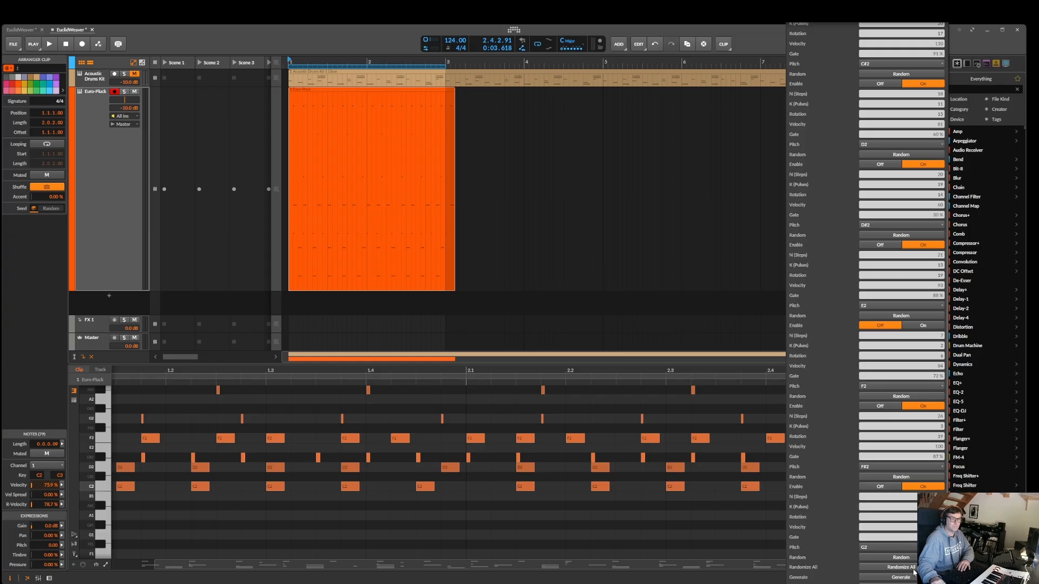
{"action": "left_click", "coordinate": [912, 568]}
{"action": "key", "text": "space"}
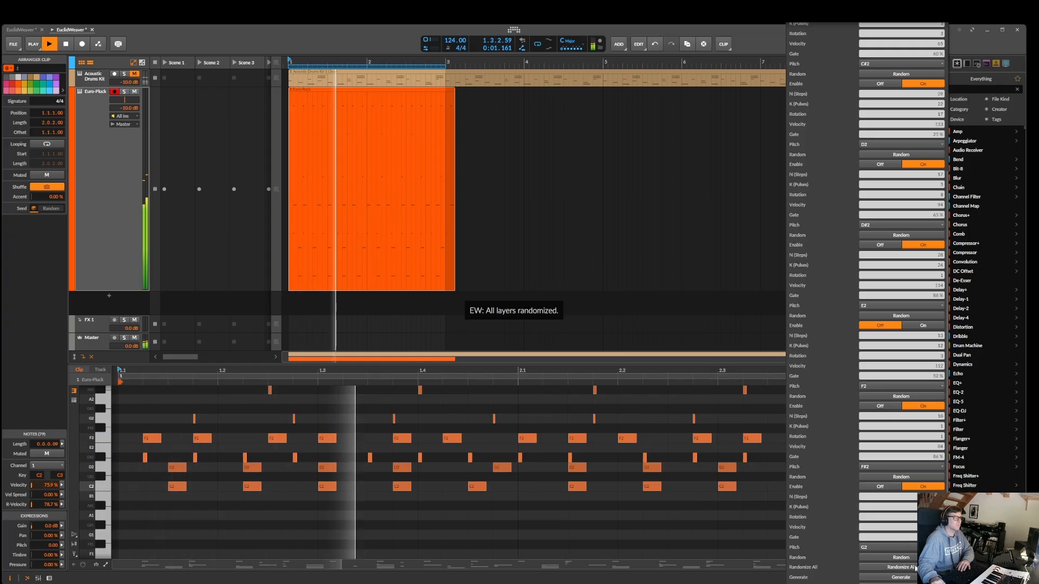
{"action": "left_click", "coordinate": [908, 577]}
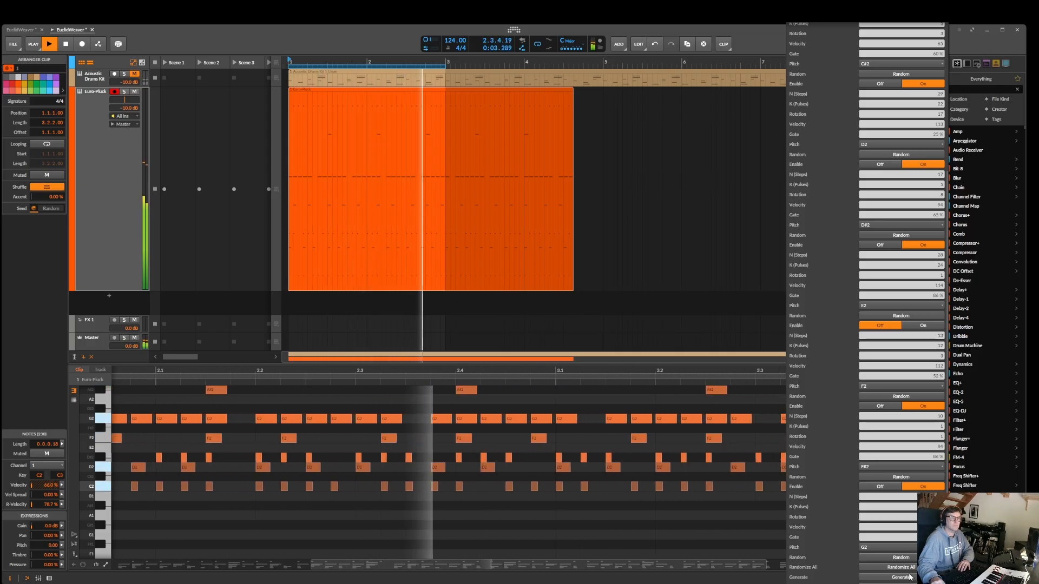
{"action": "key", "text": "space"}
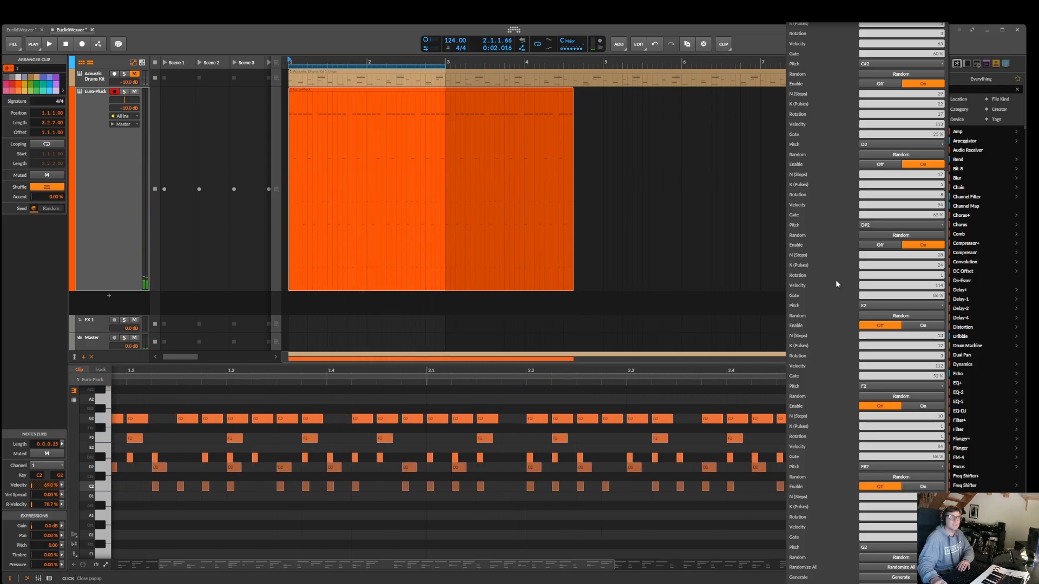
Load the [M] Melodic Ascent preset, regenerate the Euro-Pluck clip and play it
{"action": "scroll", "coordinate": [835, 280], "scroll_direction": "up", "scroll_amount": 5}
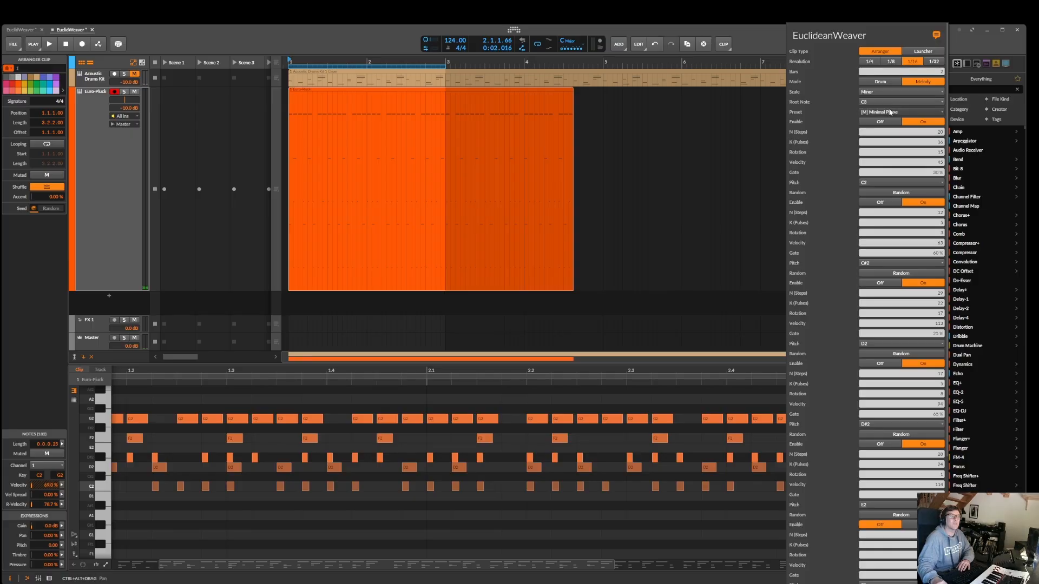
{"action": "left_click", "coordinate": [890, 112]}
{"action": "left_click", "coordinate": [911, 538]}
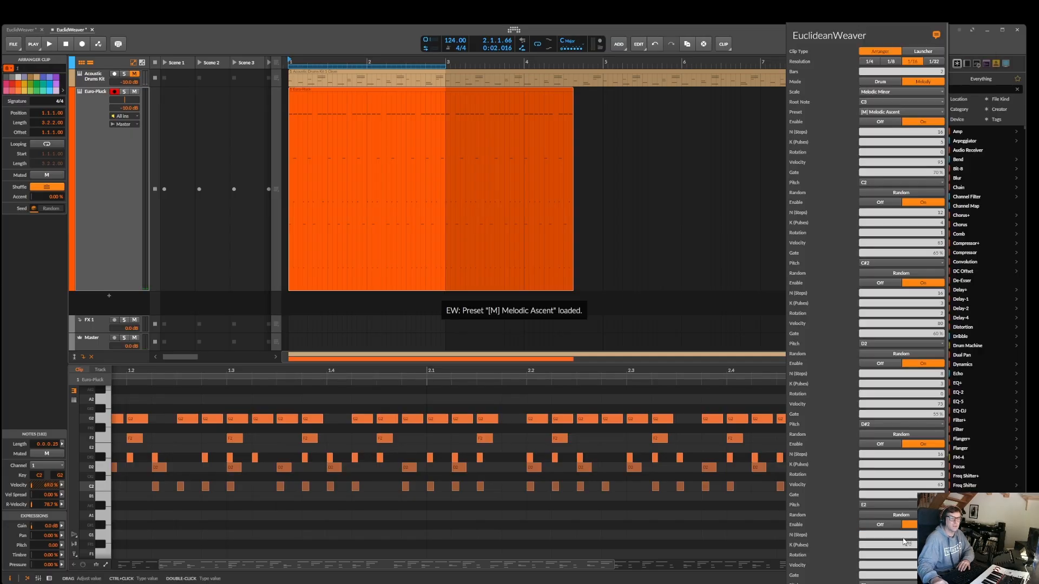
{"action": "scroll", "coordinate": [903, 540], "scroll_direction": "down", "scroll_amount": 3}
{"action": "left_click", "coordinate": [901, 578]}
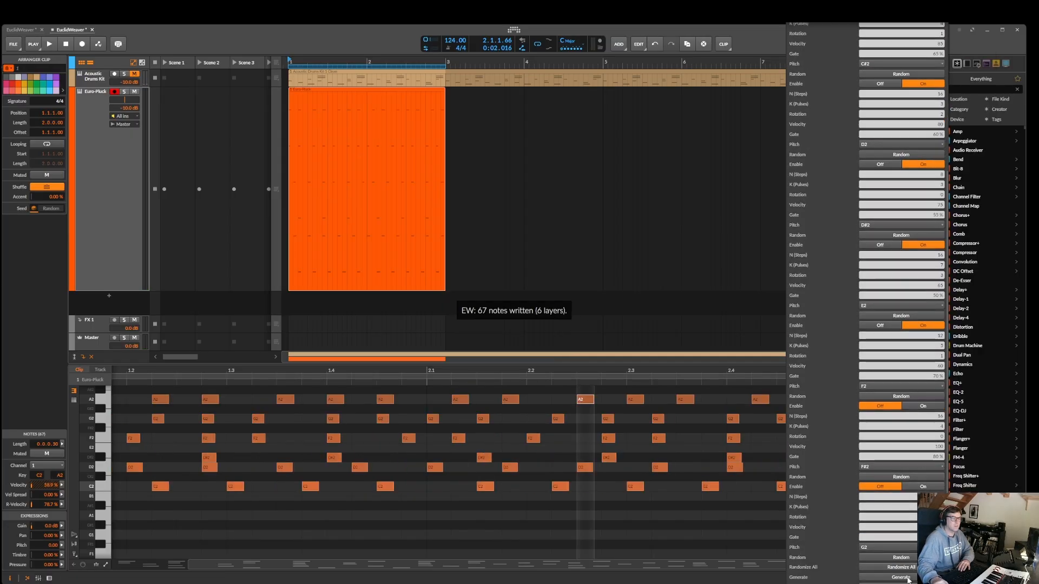
{"action": "key", "text": "space"}
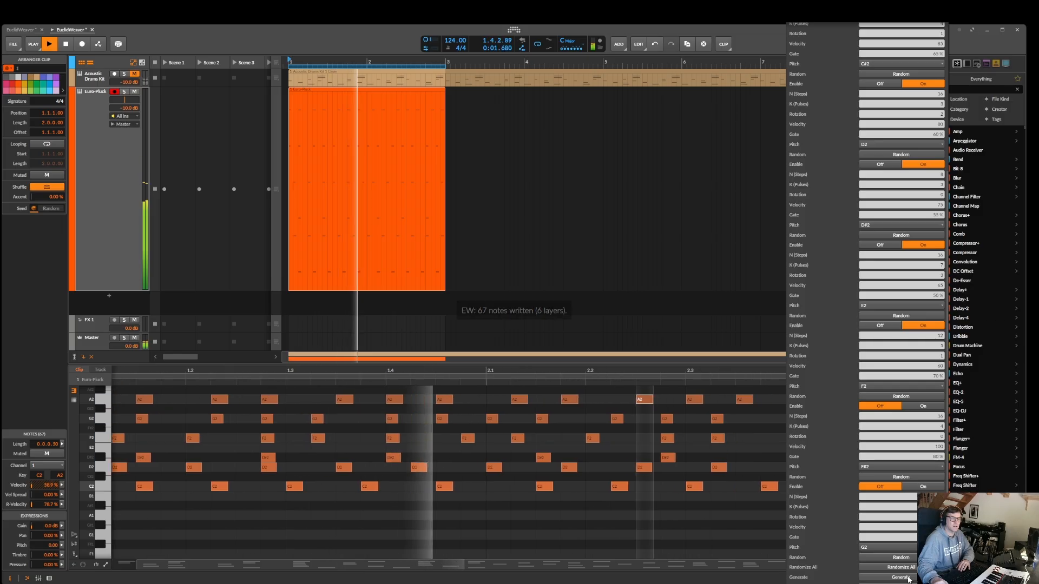
Load the [M] Reich Clapping preset, regenerate the Euro-Pluck clip and audition it before stopping playback
{"action": "scroll", "coordinate": [890, 92], "scroll_direction": "up", "scroll_amount": 3}
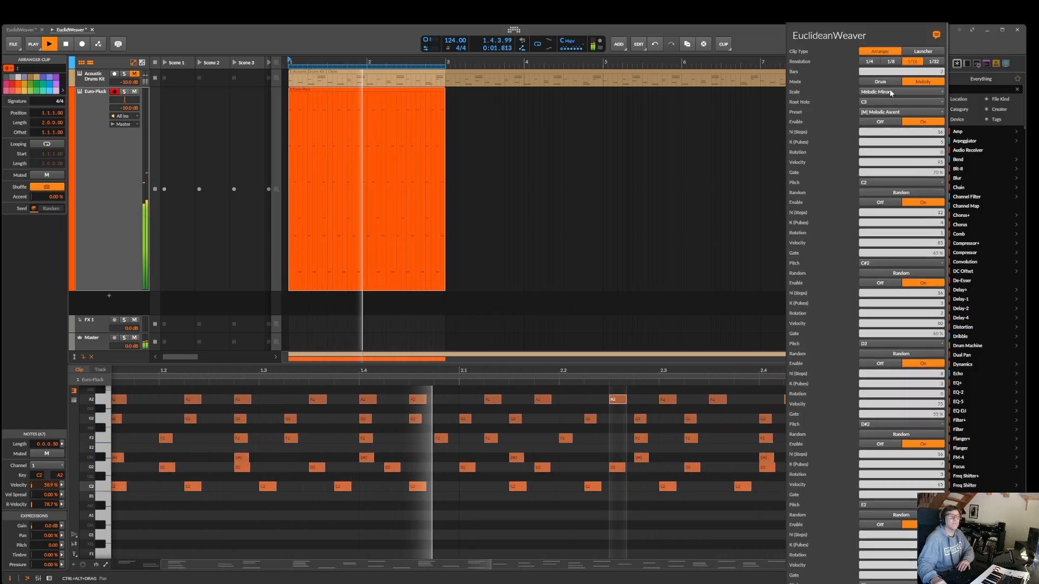
{"action": "scroll", "coordinate": [888, 111], "scroll_direction": "up", "scroll_amount": 1}
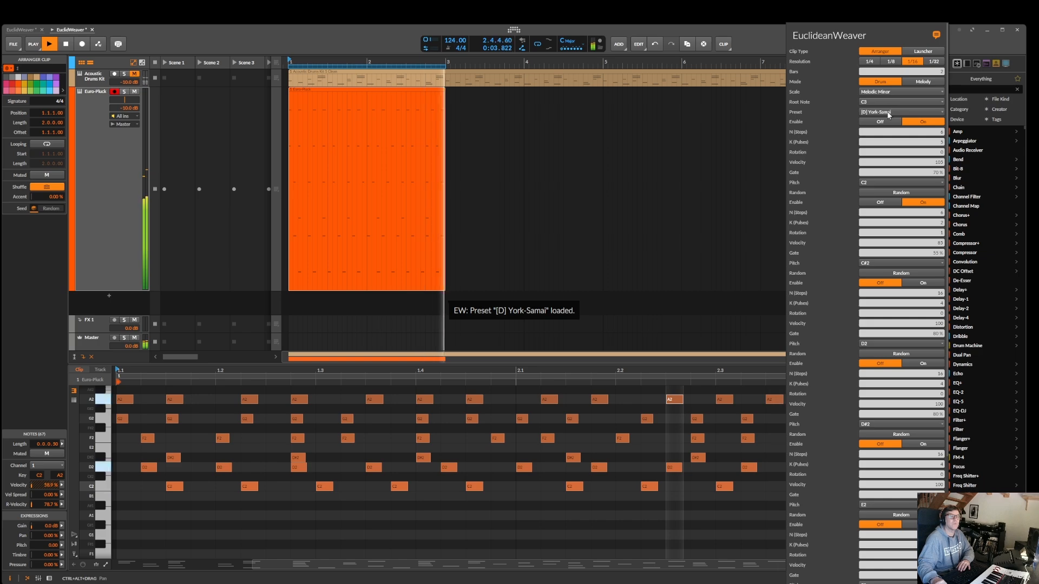
{"action": "left_click", "coordinate": [888, 112]}
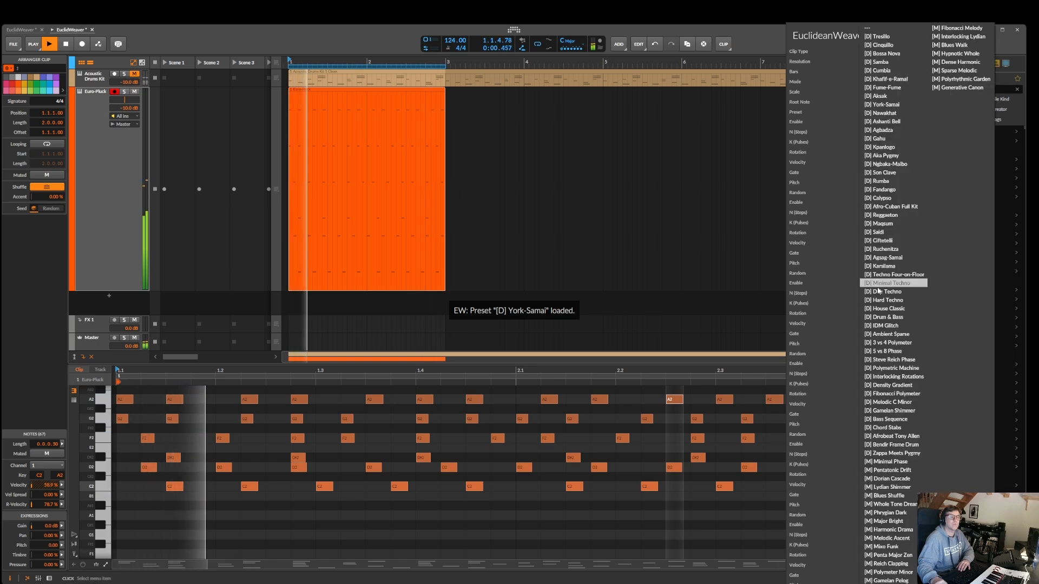
{"action": "left_click", "coordinate": [895, 564]}
{"action": "scroll", "coordinate": [898, 574], "scroll_direction": "down", "scroll_amount": 10}
{"action": "left_click", "coordinate": [901, 578]}
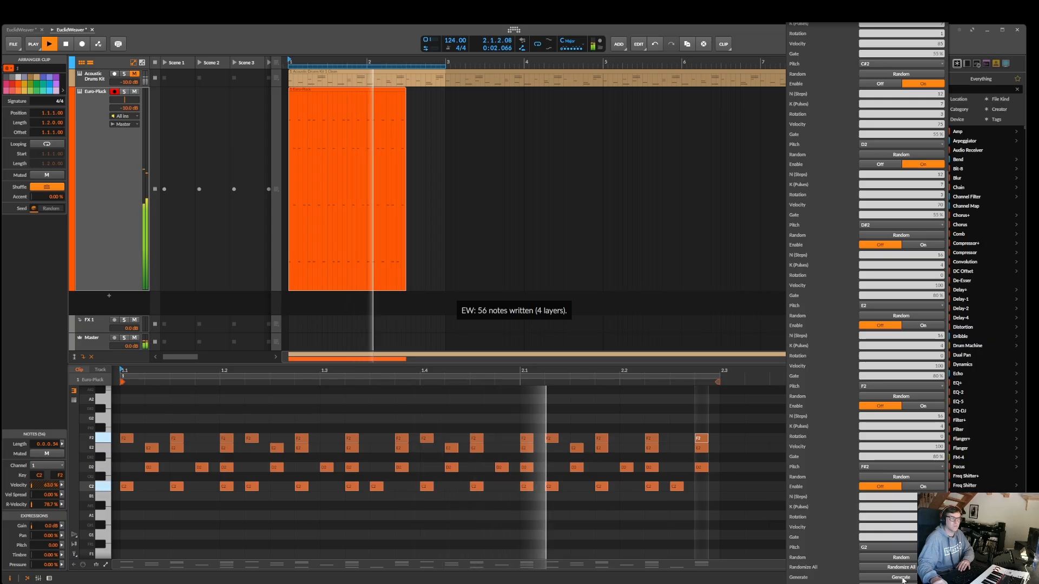
{"action": "key", "text": "space"}
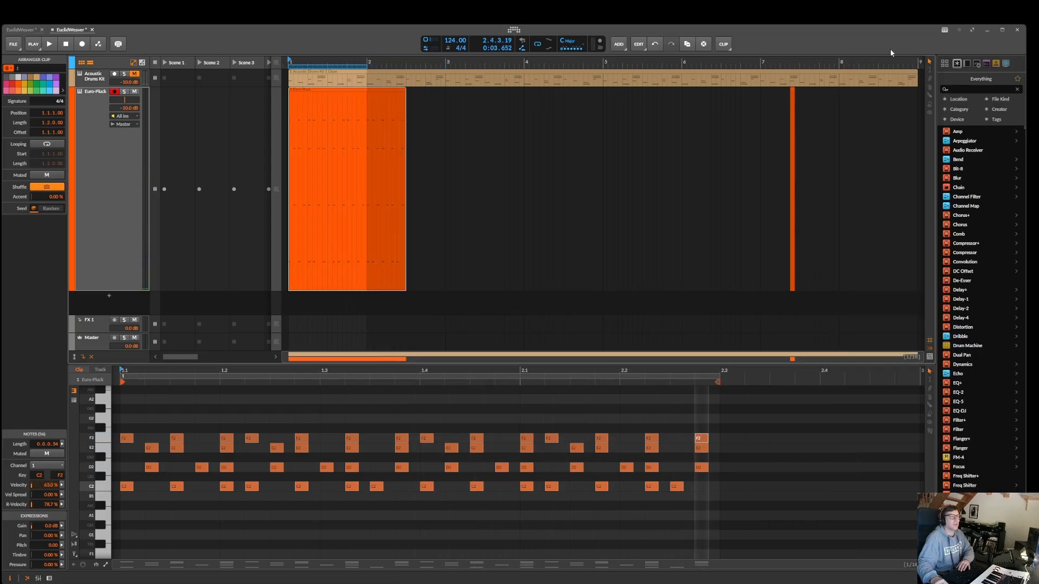
Regenerate the Euro-Pluck clip in the Phrygian scale with the [M] Reich Clapping preset and play it
{"action": "left_click", "coordinate": [944, 32]}
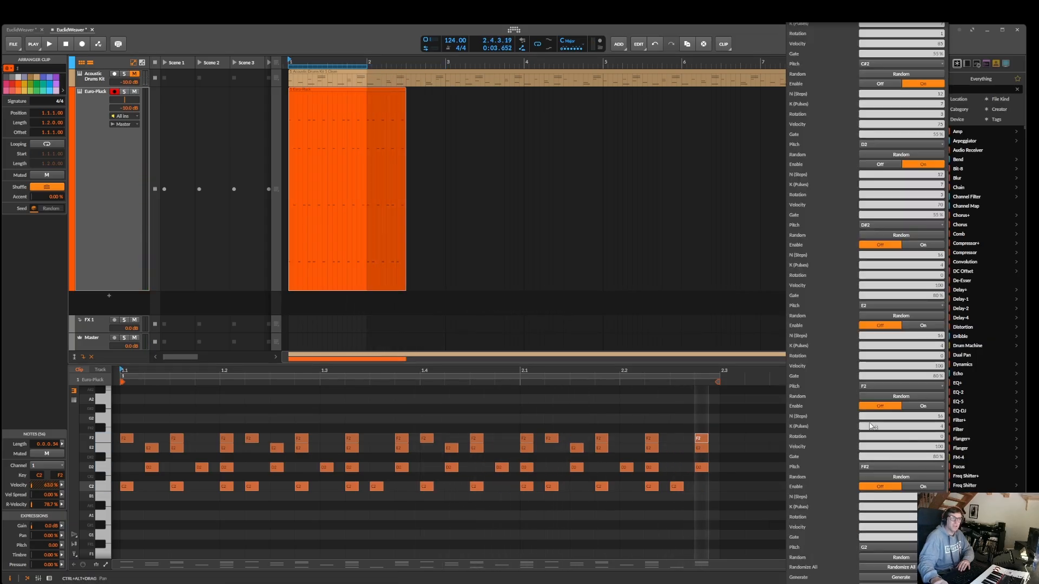
{"action": "scroll", "coordinate": [893, 325], "scroll_direction": "up", "scroll_amount": 5}
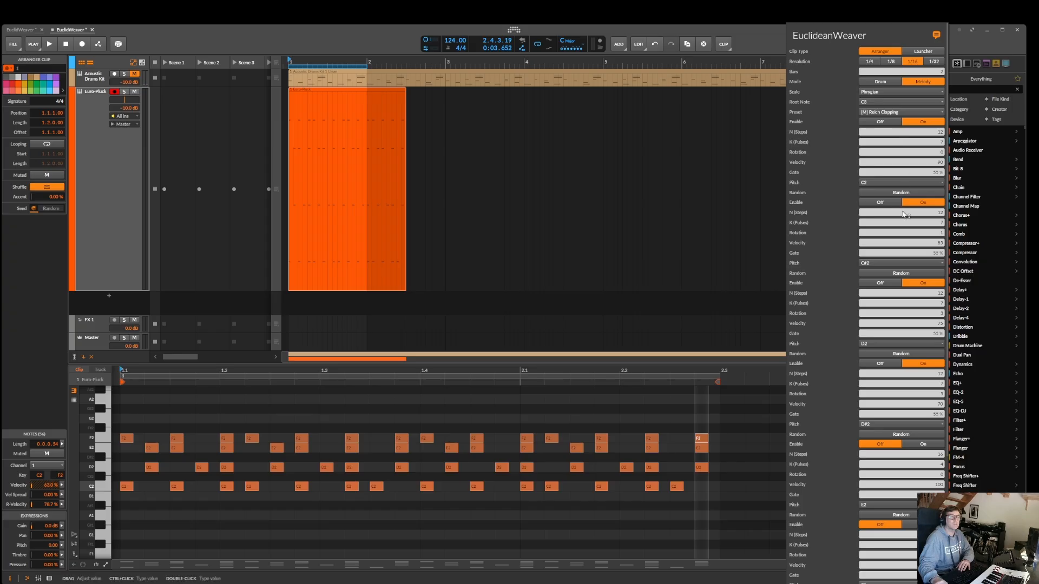
{"action": "scroll", "coordinate": [882, 579], "scroll_direction": "down", "scroll_amount": 5}
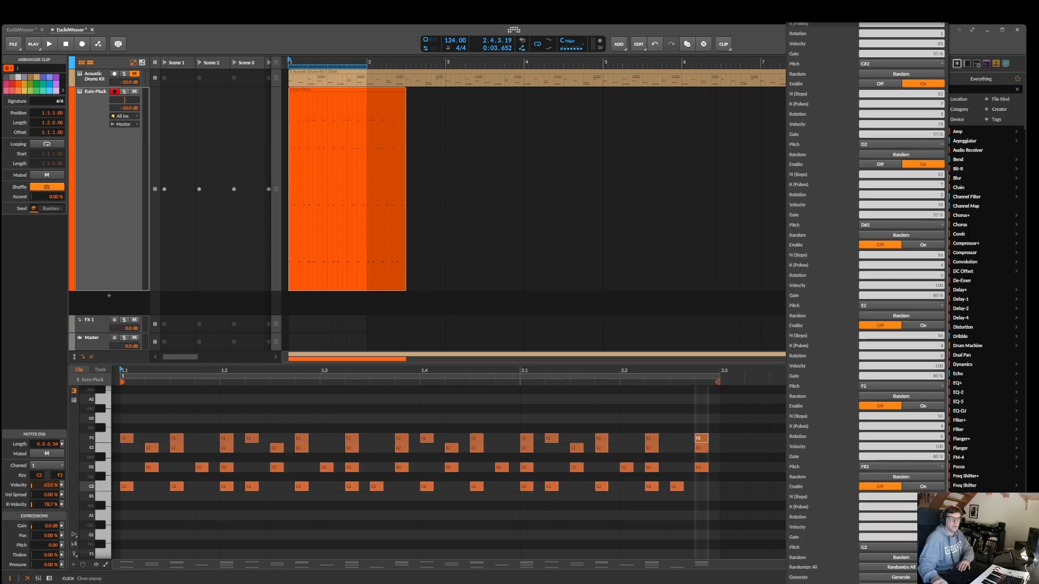
{"action": "left_click", "coordinate": [902, 578]}
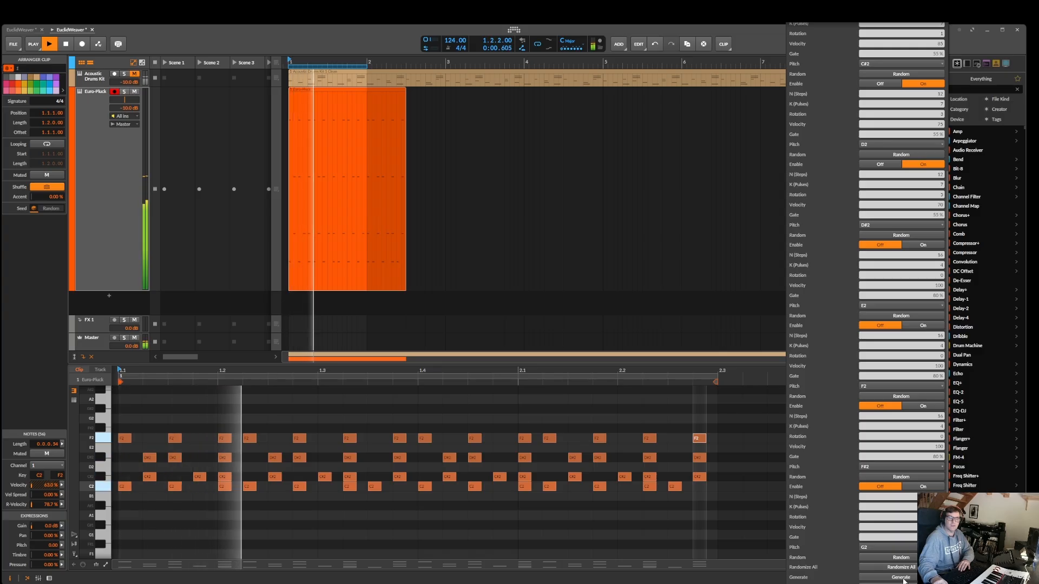
Set the EuclideanWeaver scale to Minor and regenerate the clip during playback
{"action": "scroll", "coordinate": [909, 230], "scroll_direction": "up", "scroll_amount": 5}
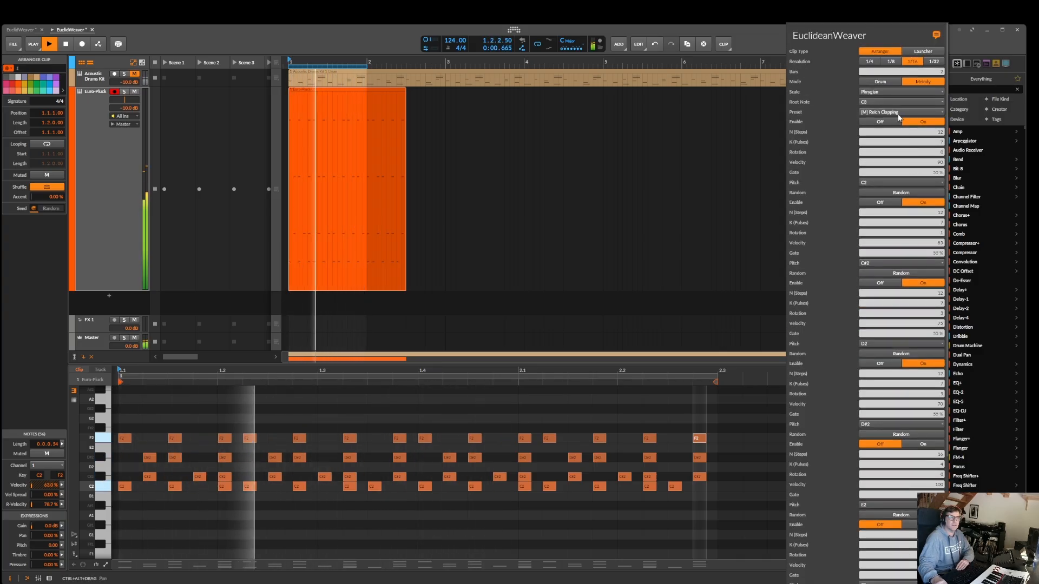
{"action": "left_click", "coordinate": [899, 93]}
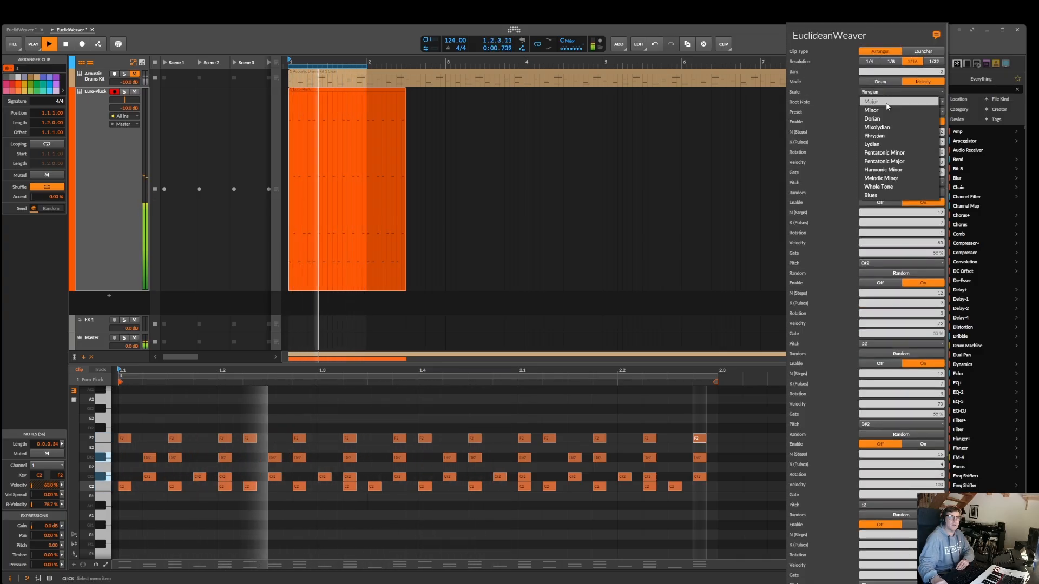
{"action": "left_click", "coordinate": [888, 110]}
{"action": "scroll", "coordinate": [915, 324], "scroll_direction": "down", "scroll_amount": 5}
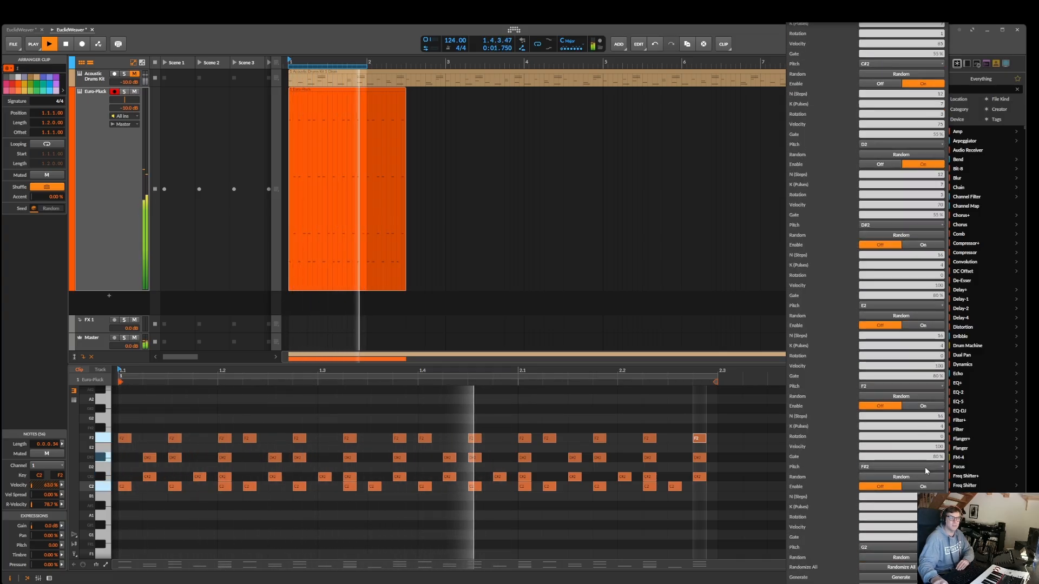
{"action": "left_click", "coordinate": [901, 578]}
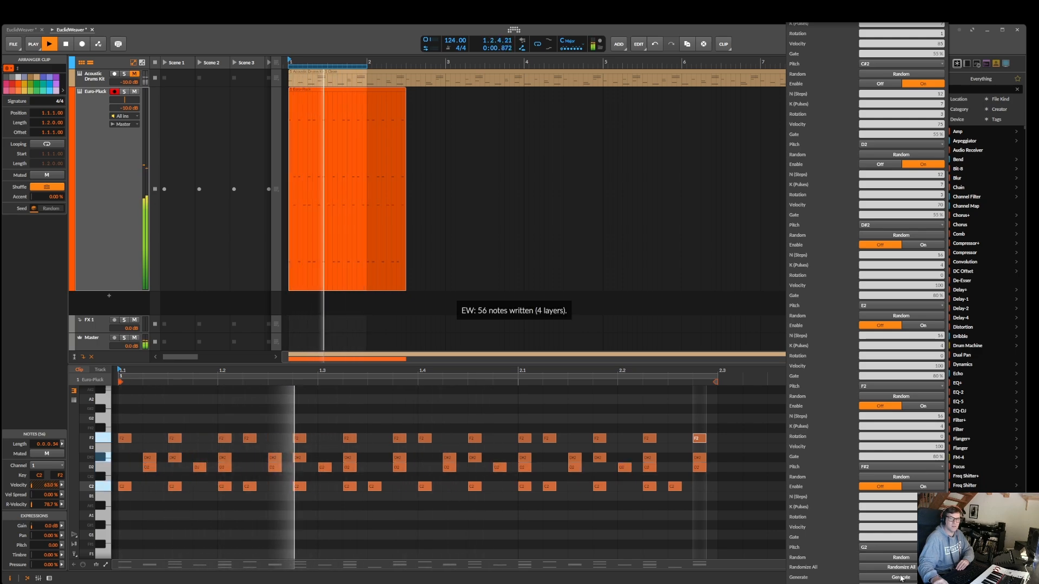
Switch the EuclideanWeaver scale to Mixolydian and regenerate the clip during playback
{"action": "scroll", "coordinate": [900, 196], "scroll_direction": "up", "scroll_amount": 5}
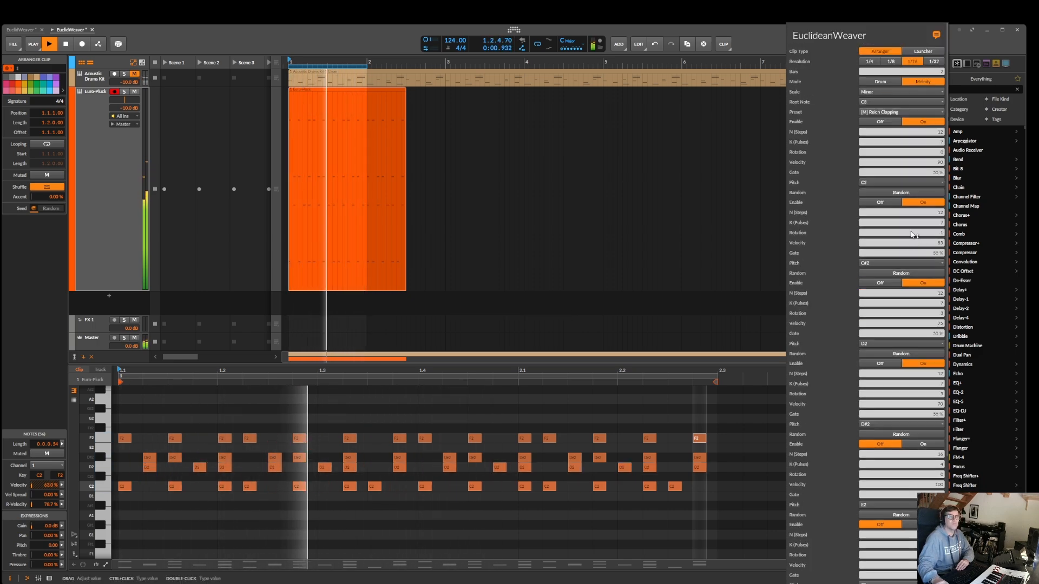
{"action": "left_click", "coordinate": [867, 93]}
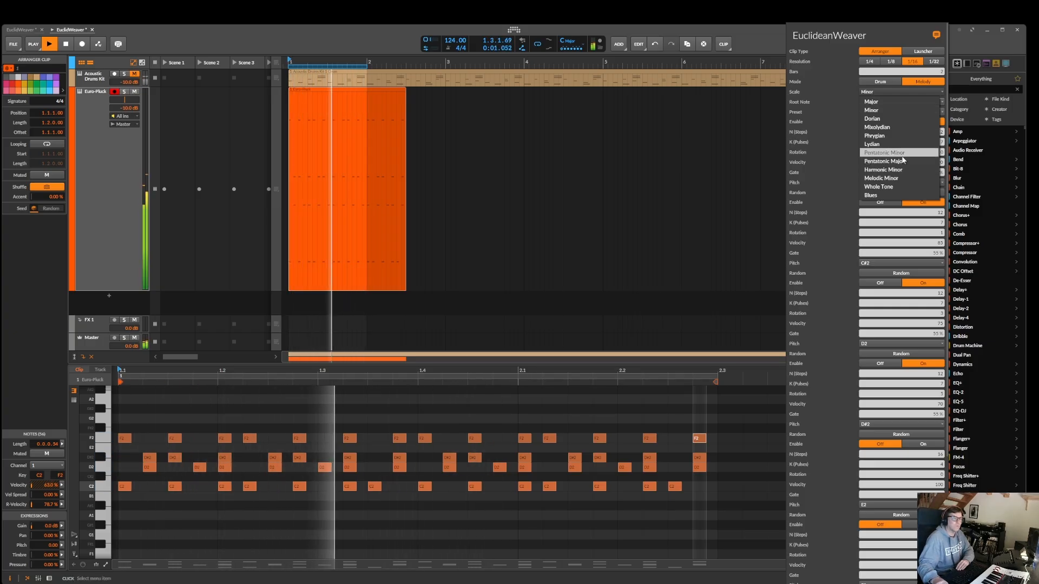
{"action": "left_click", "coordinate": [890, 127]}
{"action": "scroll", "coordinate": [890, 229], "scroll_direction": "down", "scroll_amount": 5}
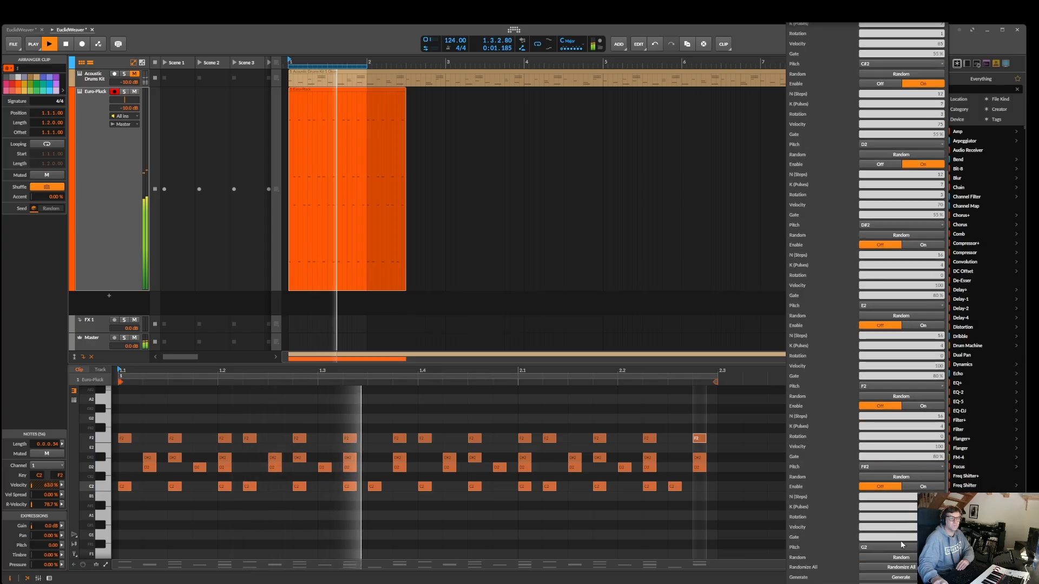
{"action": "left_click", "coordinate": [906, 577]}
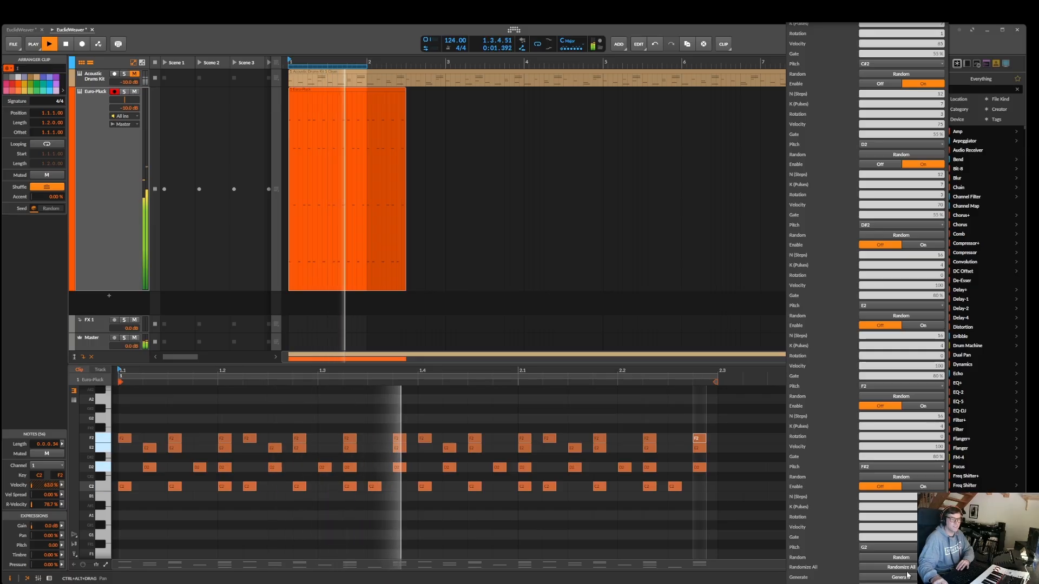
Set the root note to F0 and regenerate the Euro-Pluck clip during playback
{"action": "scroll", "coordinate": [899, 305], "scroll_direction": "up", "scroll_amount": 5}
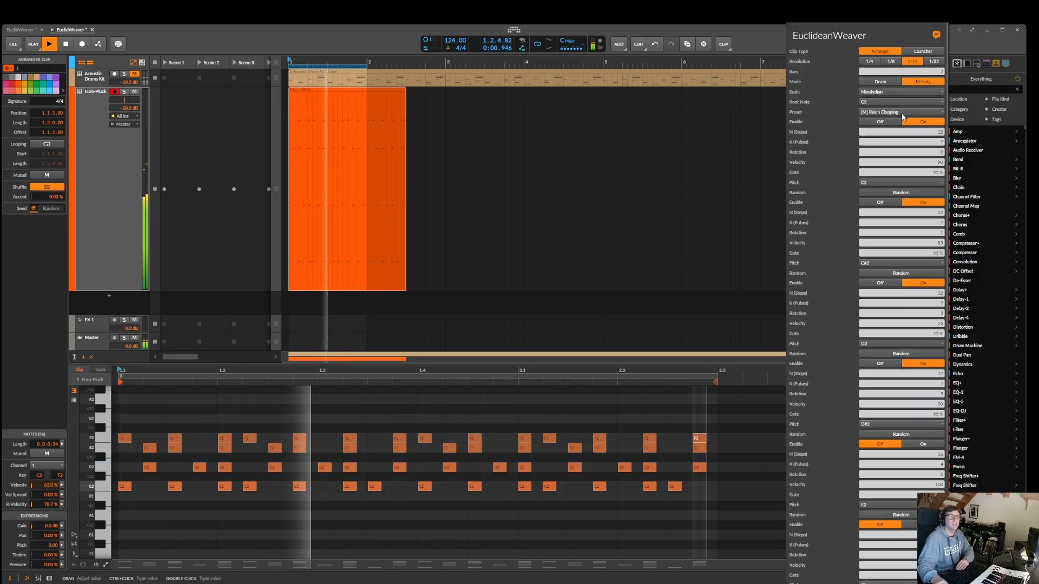
{"action": "left_click", "coordinate": [877, 103]}
{"action": "left_click", "coordinate": [877, 123]}
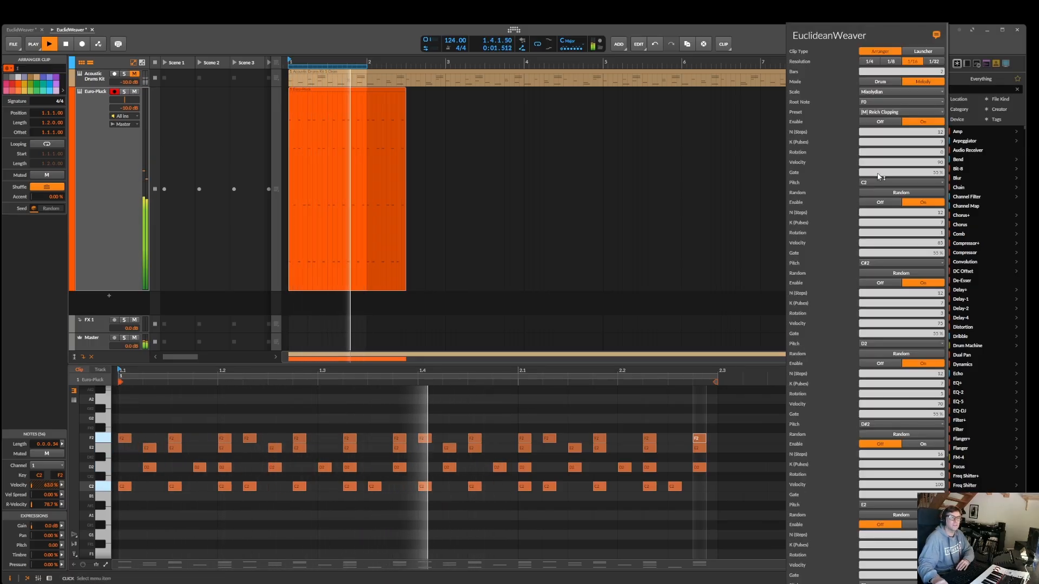
{"action": "scroll", "coordinate": [900, 379], "scroll_direction": "down", "scroll_amount": 10}
{"action": "left_click", "coordinate": [901, 578]}
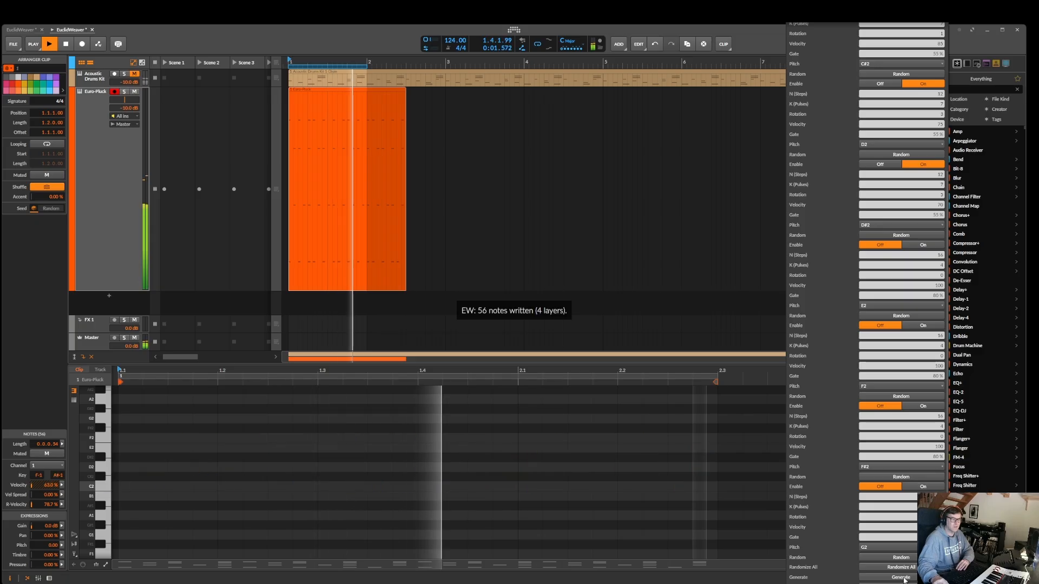
Raise the root note to A5 and regenerate the Euro-Pluck clip
{"action": "scroll", "coordinate": [905, 424], "scroll_direction": "up", "scroll_amount": 8}
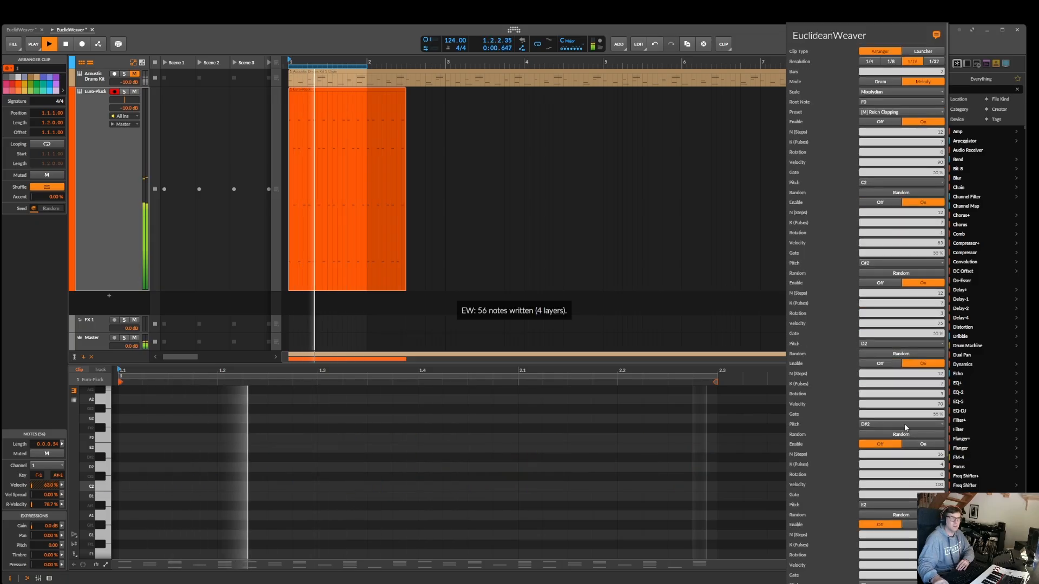
{"action": "left_click", "coordinate": [872, 102]}
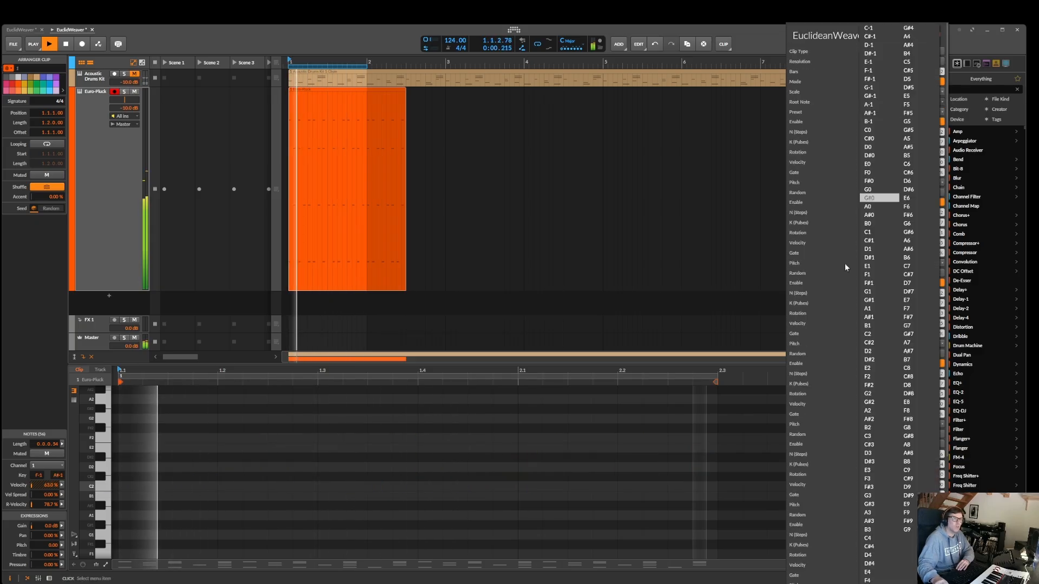
{"action": "left_click", "coordinate": [914, 141]}
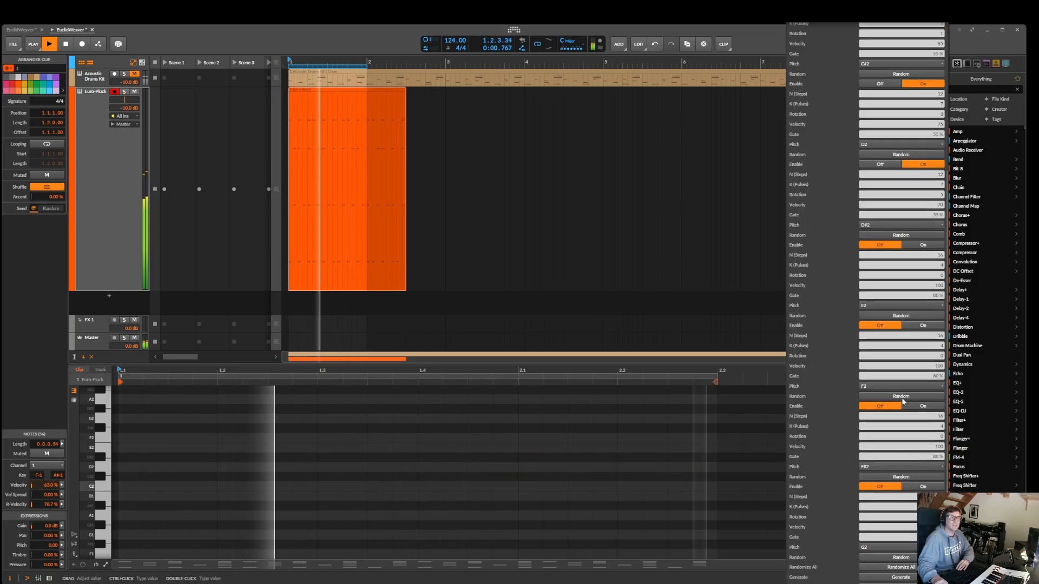
{"action": "left_click", "coordinate": [901, 577]}
Set the root note to F#3, regenerate the Euro-Pluck clip and audition it before stopping playback
{"action": "scroll", "coordinate": [897, 261], "scroll_direction": "up", "scroll_amount": 10}
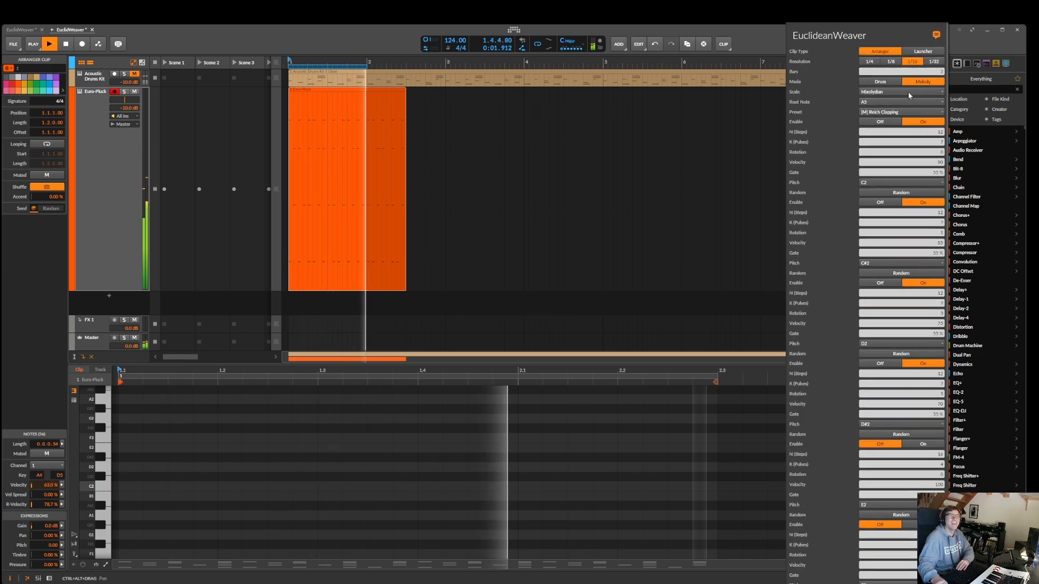
{"action": "left_click", "coordinate": [888, 101]}
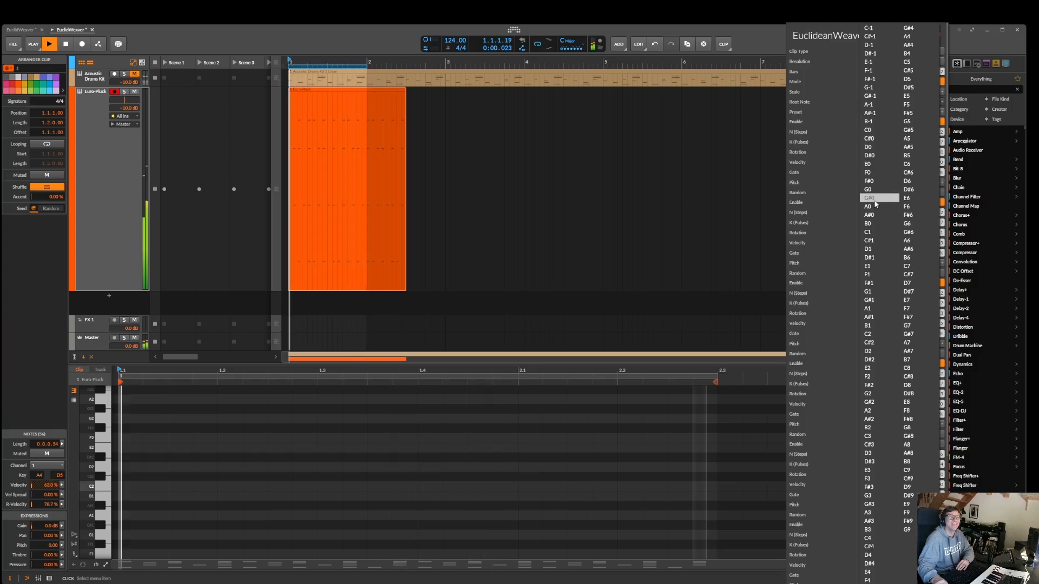
{"action": "left_click", "coordinate": [876, 488]}
{"action": "scroll", "coordinate": [876, 489], "scroll_direction": "down", "scroll_amount": 10}
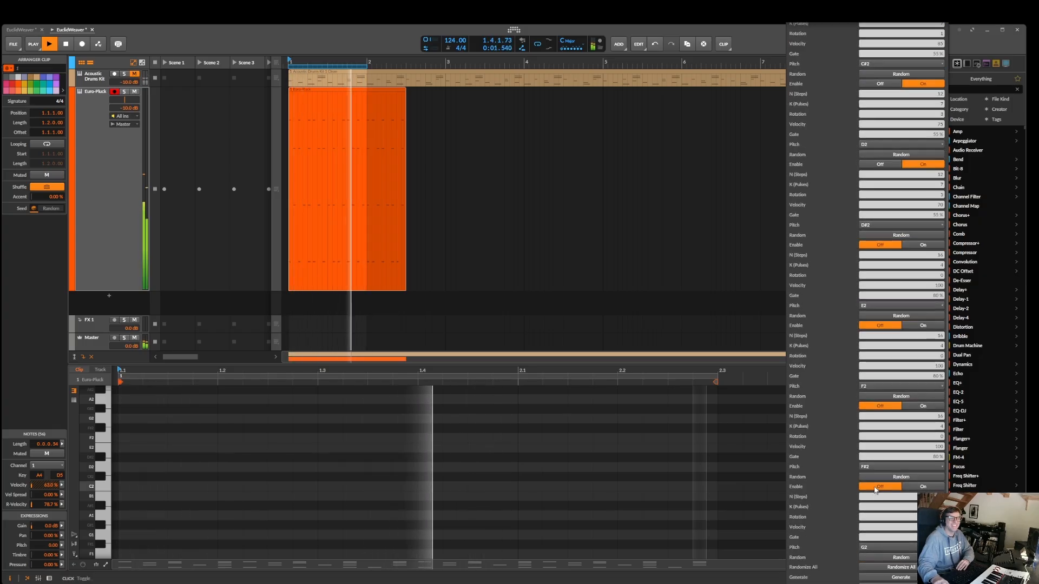
{"action": "left_click", "coordinate": [898, 578]}
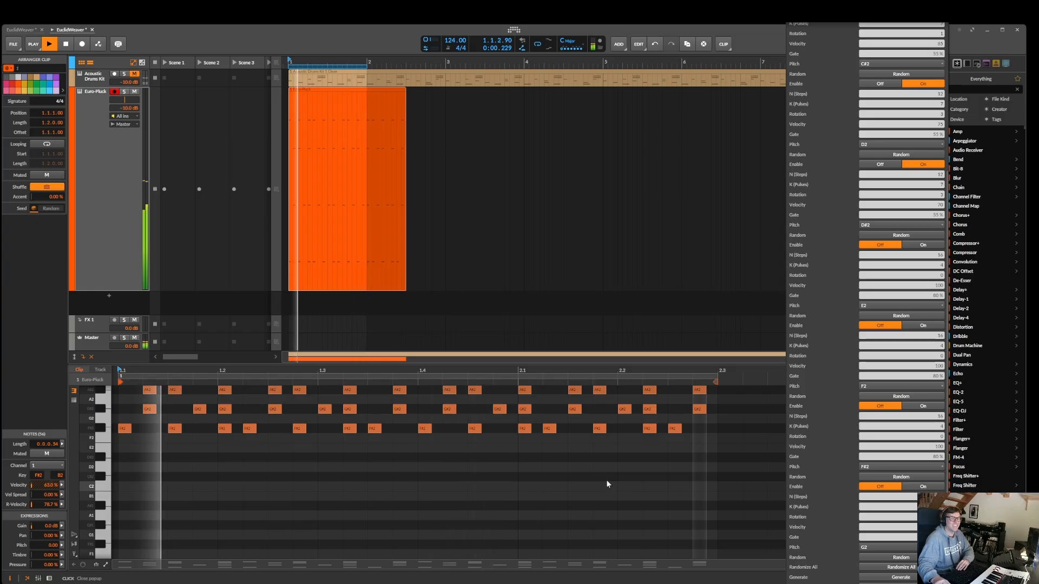
{"action": "scroll", "coordinate": [904, 217], "scroll_direction": "up", "scroll_amount": 10}
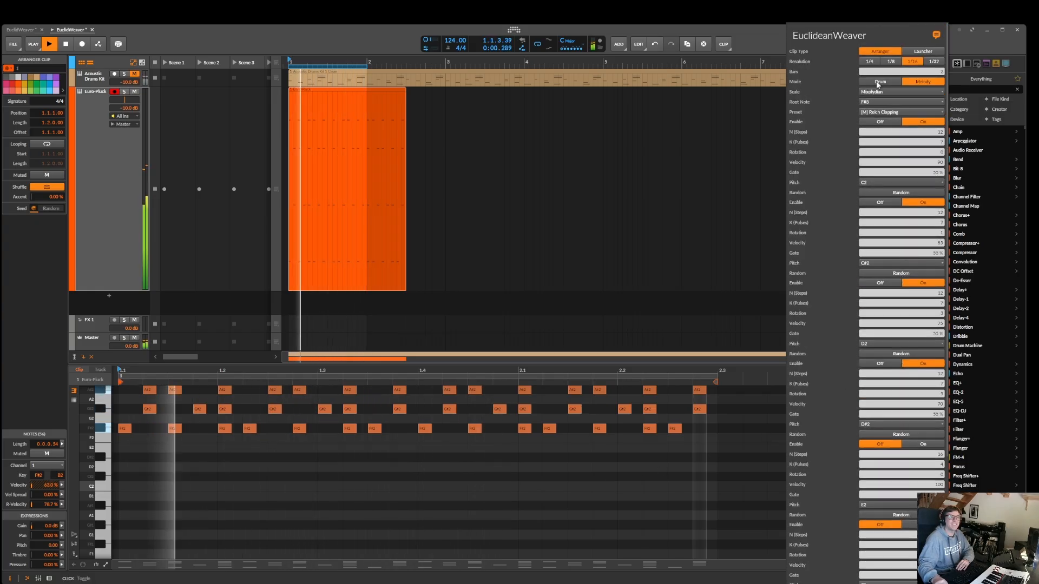
{"action": "key", "text": "space"}
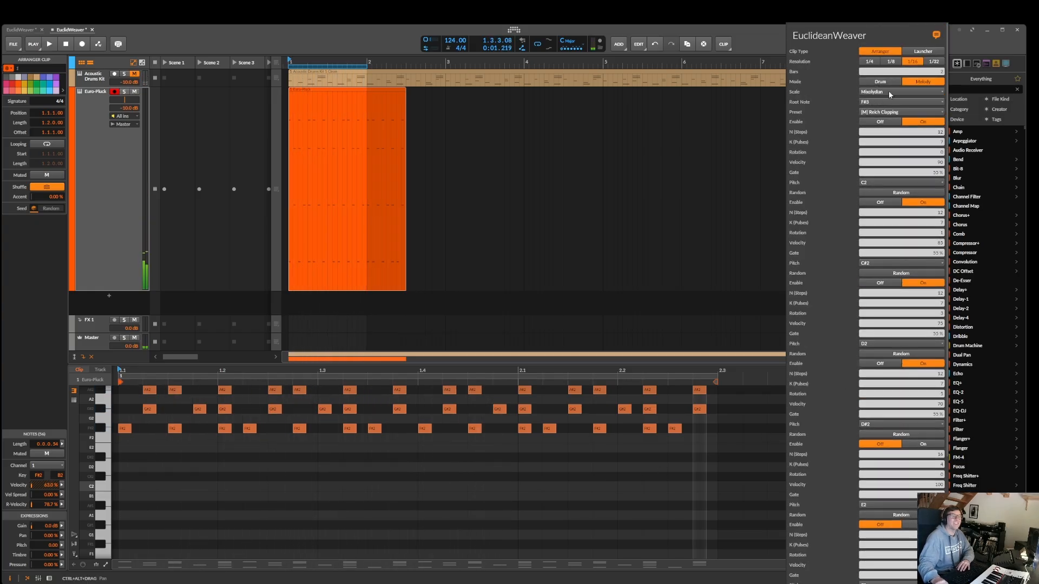
Load the [M] Interlocking Lydian preset, regenerate the Euro-Pluck clip and play it
{"action": "left_click", "coordinate": [888, 110]}
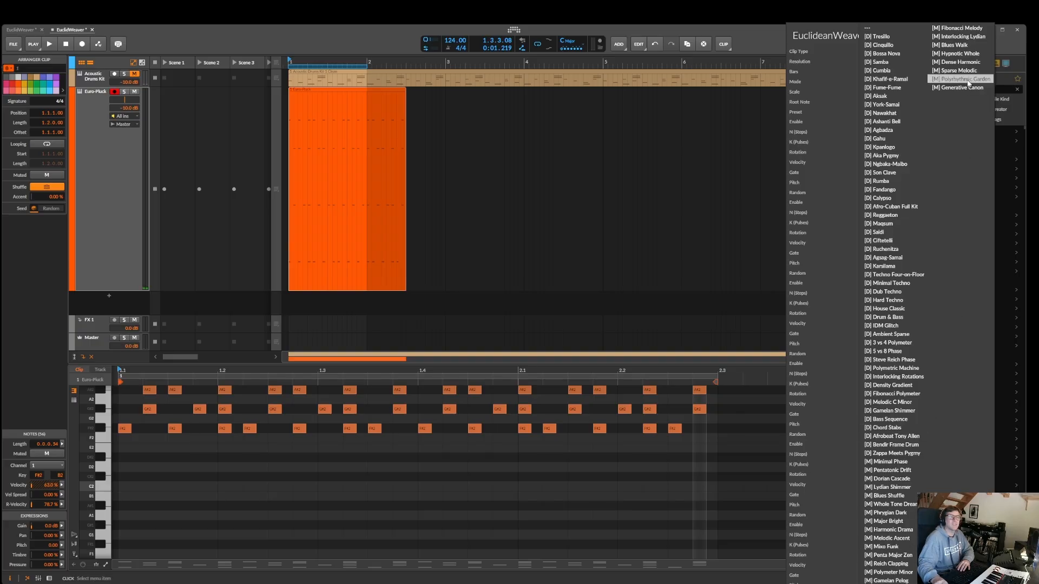
{"action": "left_click", "coordinate": [964, 38]}
{"action": "scroll", "coordinate": [907, 139], "scroll_direction": "down", "scroll_amount": 3}
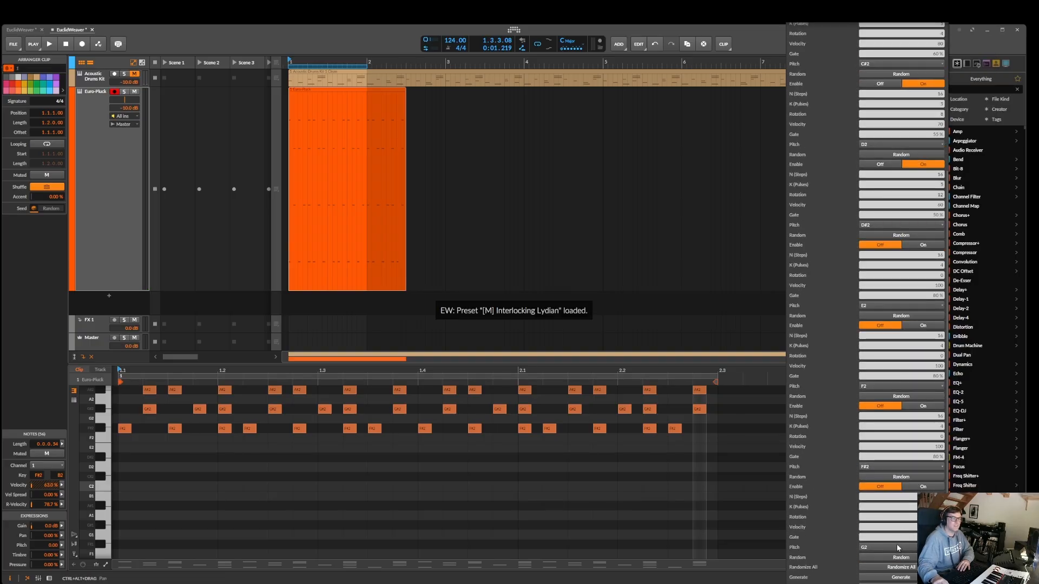
{"action": "left_click", "coordinate": [902, 578]}
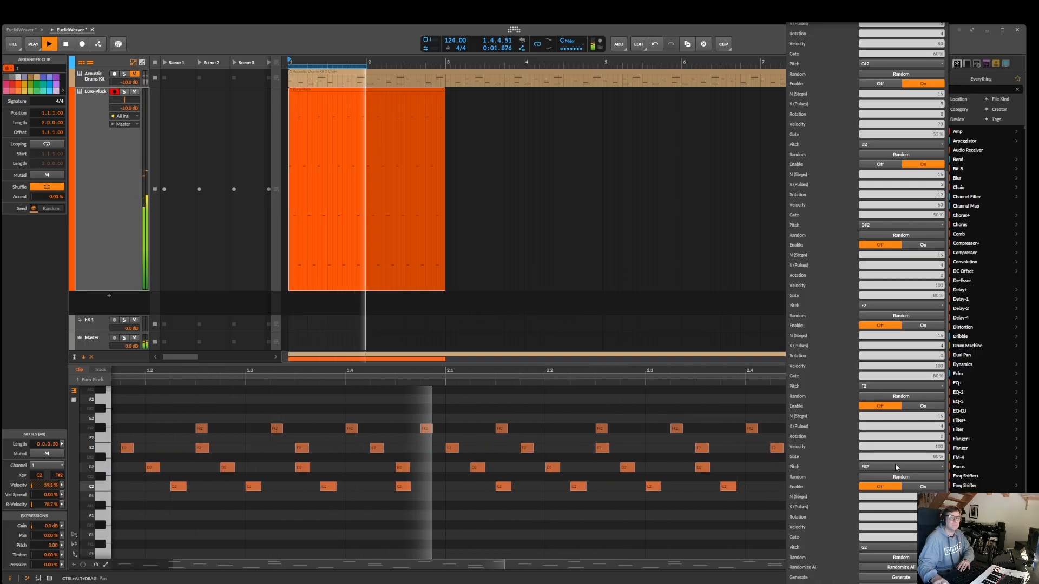
Enable the E2 and F2 layers, and randomize the parameters of the F2 and D2 layers
{"action": "scroll", "coordinate": [917, 223], "scroll_direction": "up", "scroll_amount": 1}
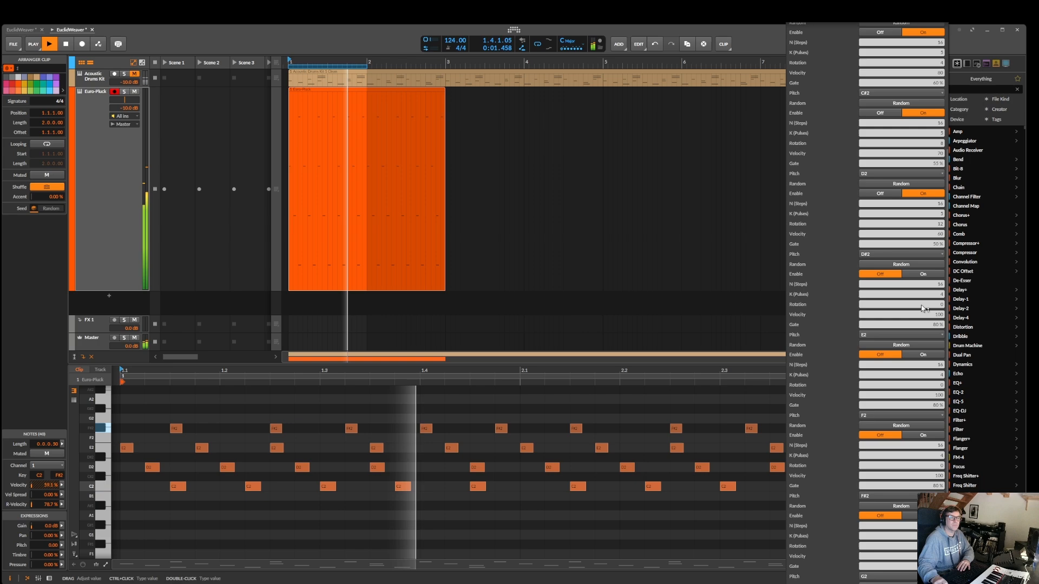
{"action": "left_click", "coordinate": [923, 274]}
{"action": "left_click", "coordinate": [923, 354]}
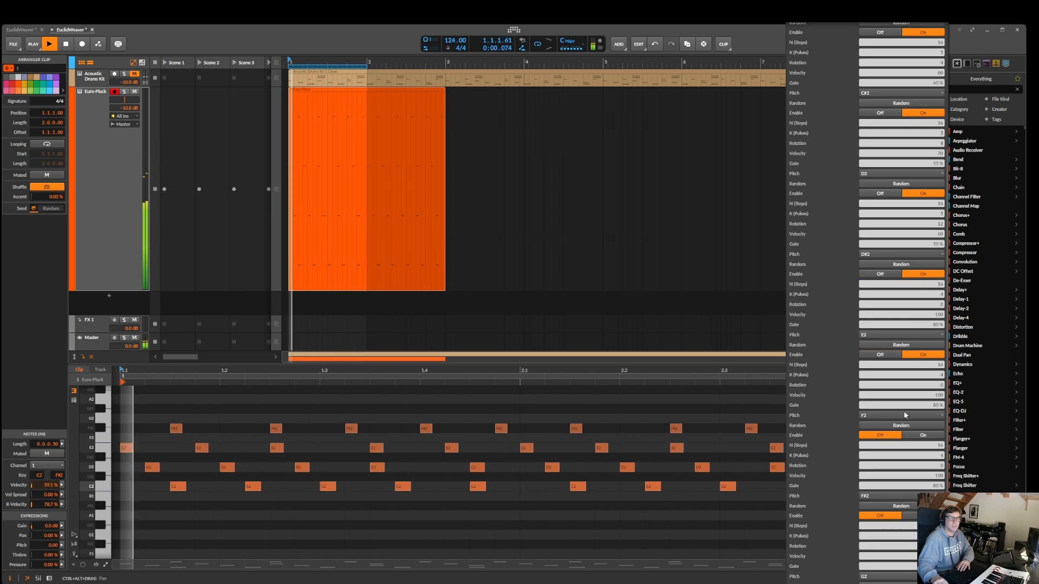
{"action": "left_click", "coordinate": [901, 345]}
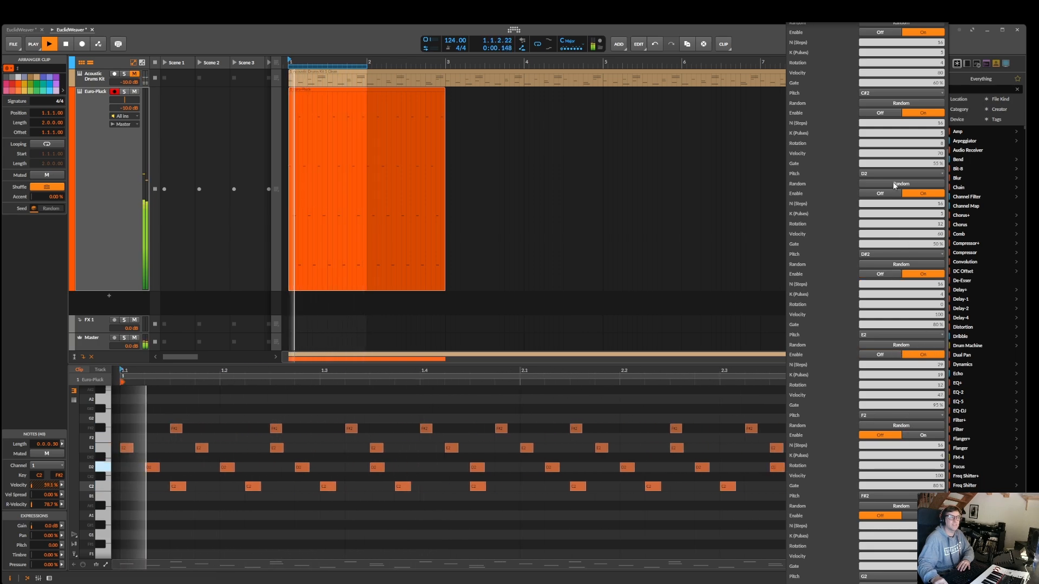
Regenerate the Euro-Pluck clip with the enabled and randomized layers during playback
{"action": "scroll", "coordinate": [882, 271], "scroll_direction": "up", "scroll_amount": 5}
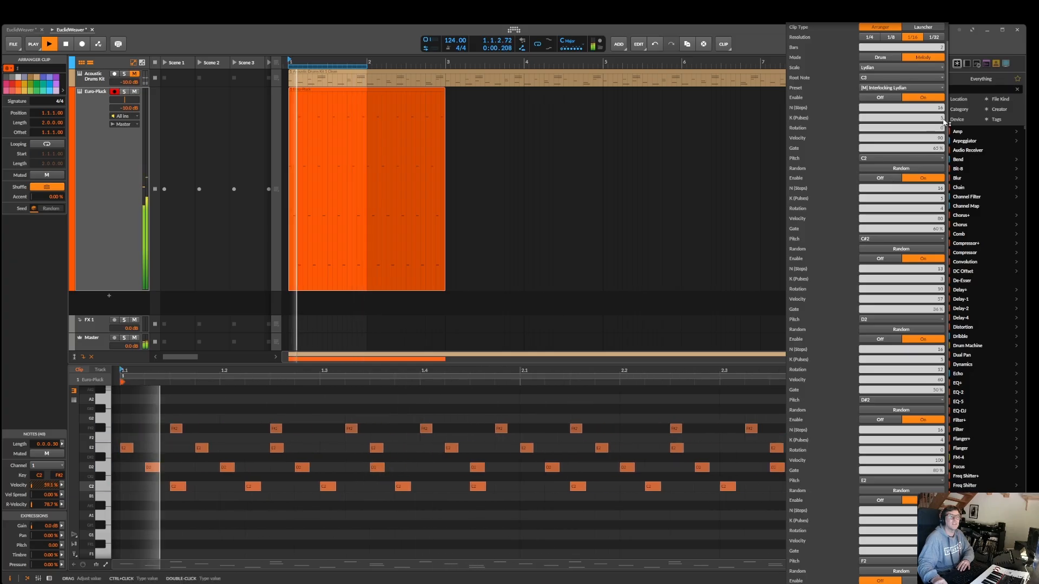
{"action": "scroll", "coordinate": [905, 400], "scroll_direction": "down", "scroll_amount": 6}
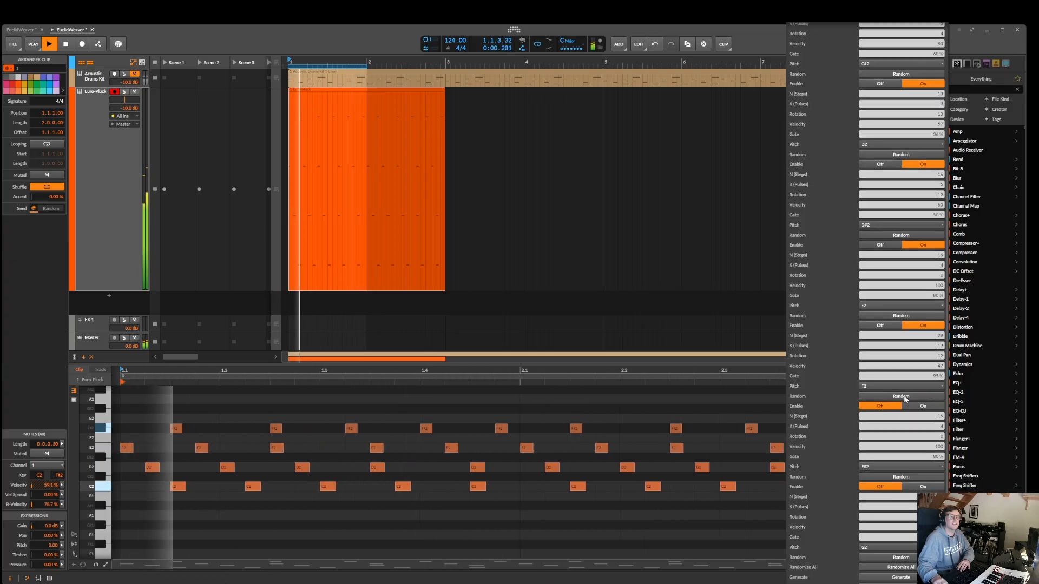
{"action": "left_click", "coordinate": [913, 579]}
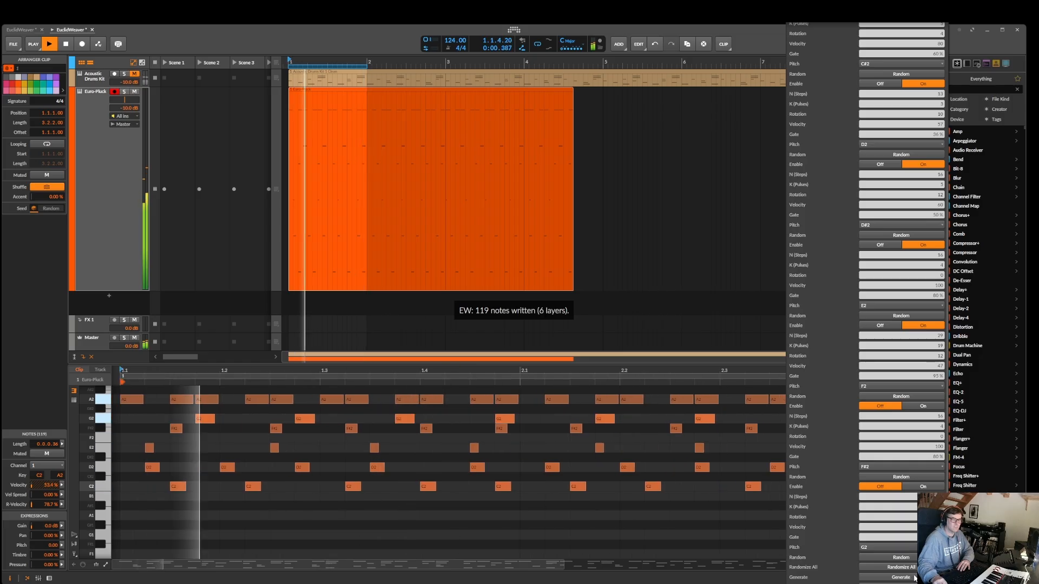
Extend the arranger loop region to the end of the Euro-Pluck clip, length 3.2.2.00, audition it and stop playback
{"action": "left_click", "coordinate": [366, 66]}
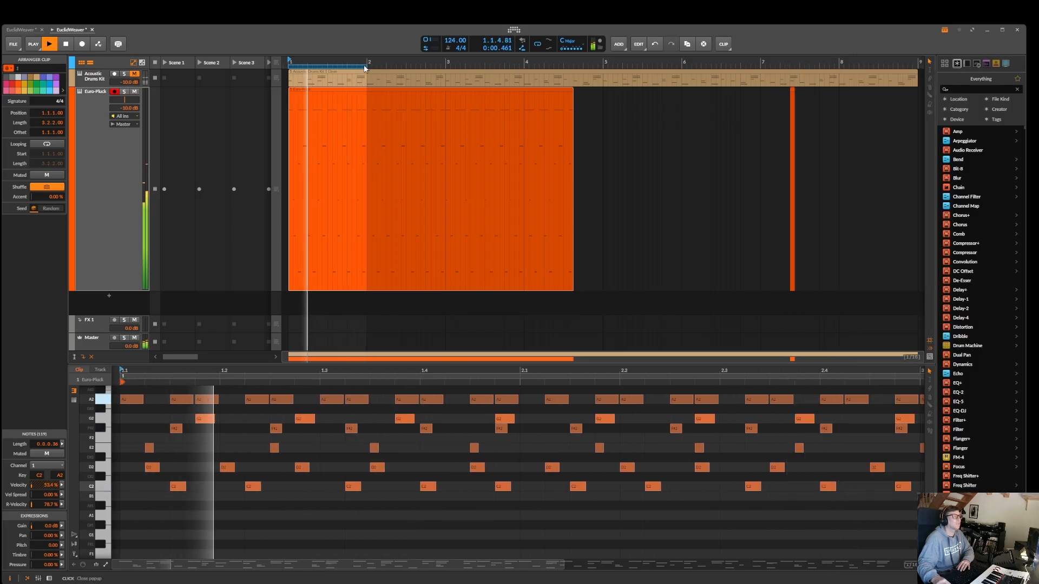
{"action": "left_click", "coordinate": [365, 67]}
{"action": "left_click_drag", "start_coordinate": [365, 68], "coordinate": [573, 67]}
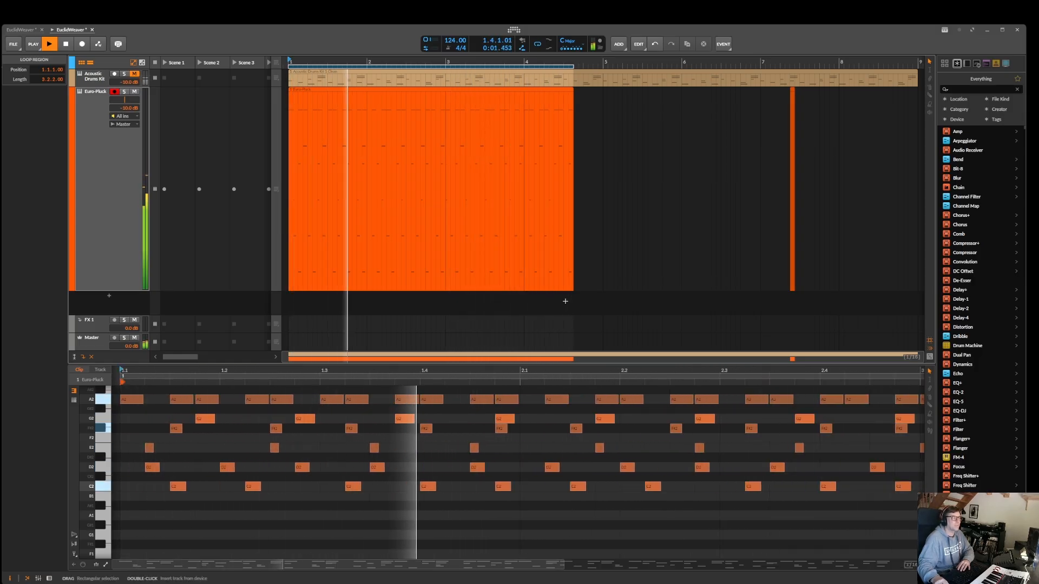
{"action": "key", "text": "space"}
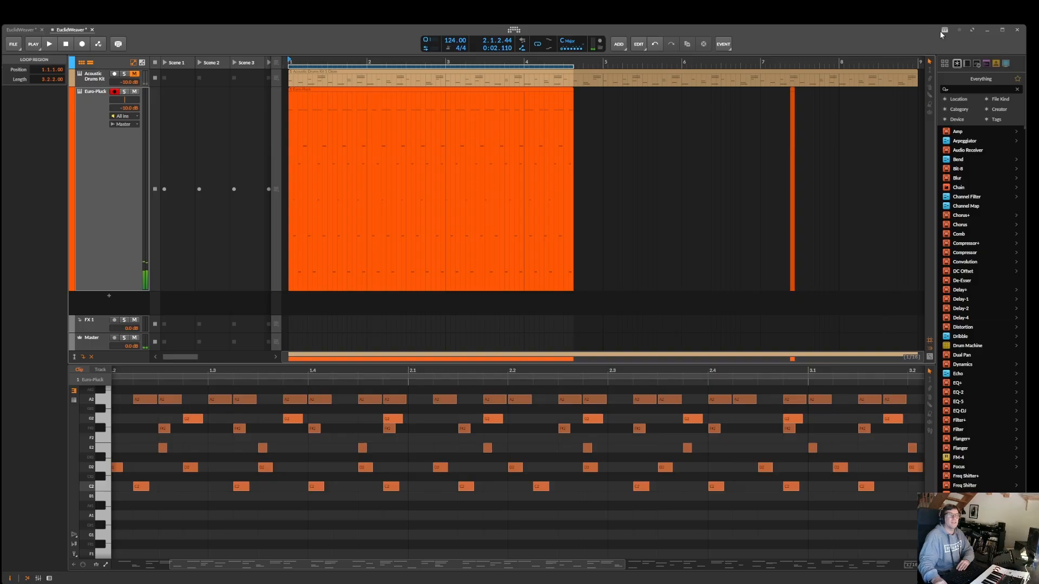